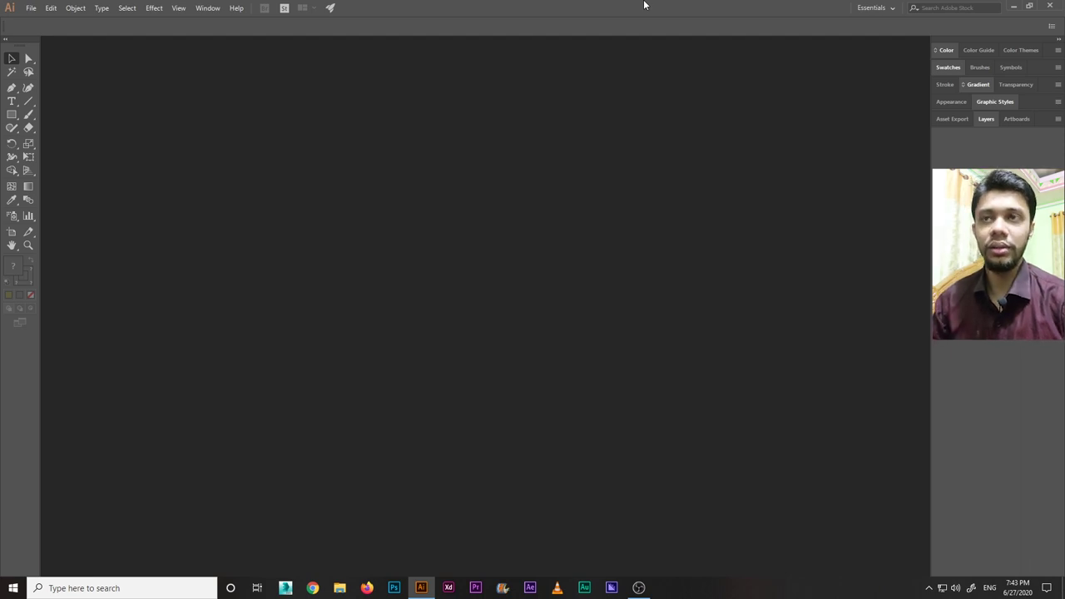
Create a blank web document from the Common 1366 × 768 px preset.
click(31, 8)
click(43, 19)
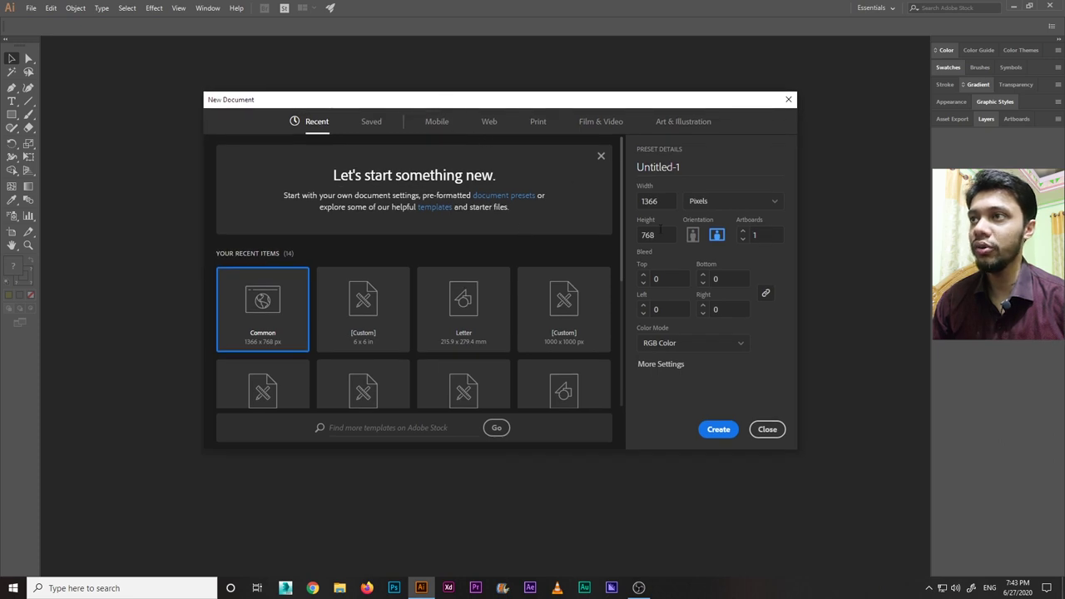
click(488, 125)
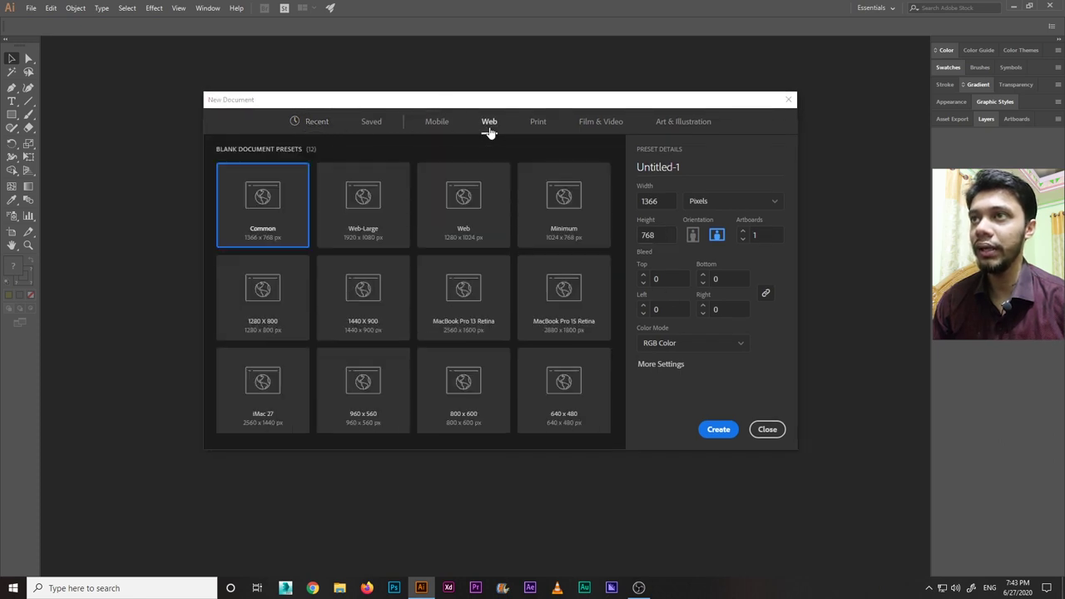
click(719, 429)
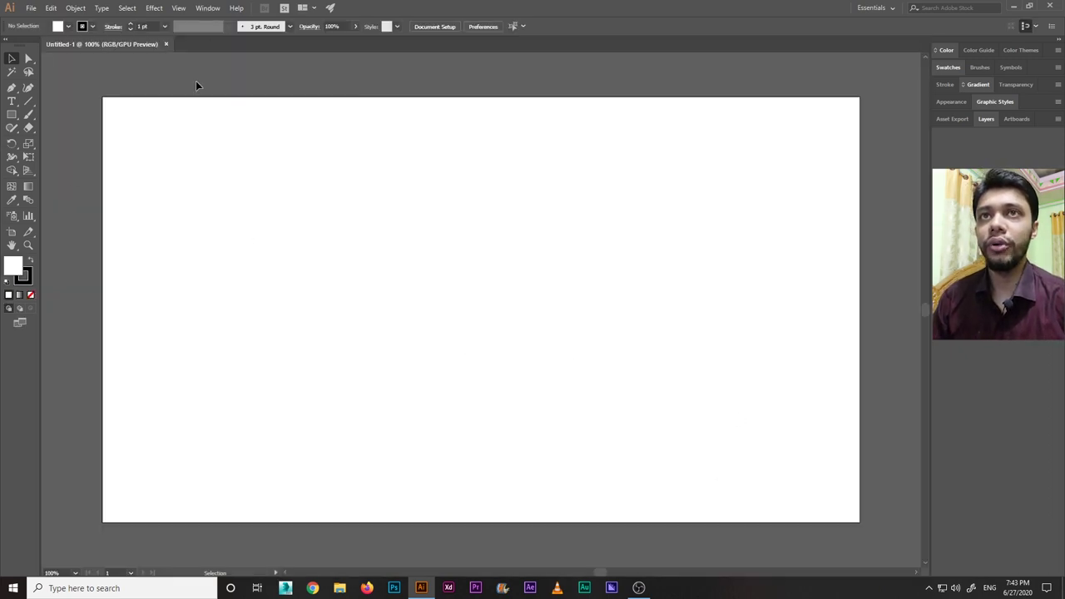
Draw a 239 × 239 px square on the artboard and fill it green.
drag(12, 114, 67, 114)
drag(292, 223, 426, 348)
click(10, 59)
click(68, 27)
click(62, 52)
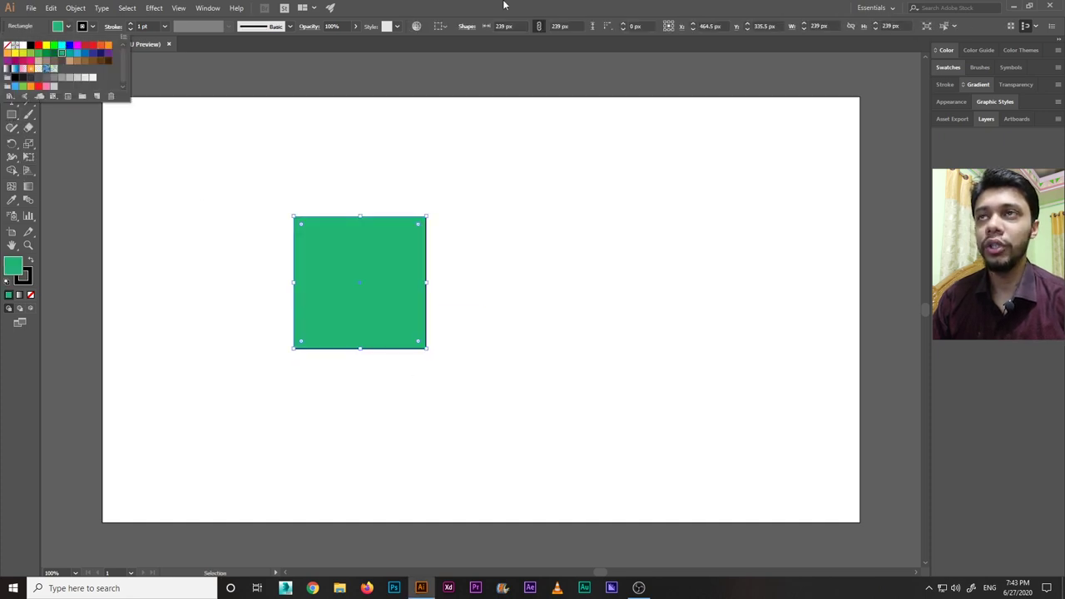
Set the square's stroke to None and bring up the Effect > 3D submenu.
click(91, 29)
click(10, 51)
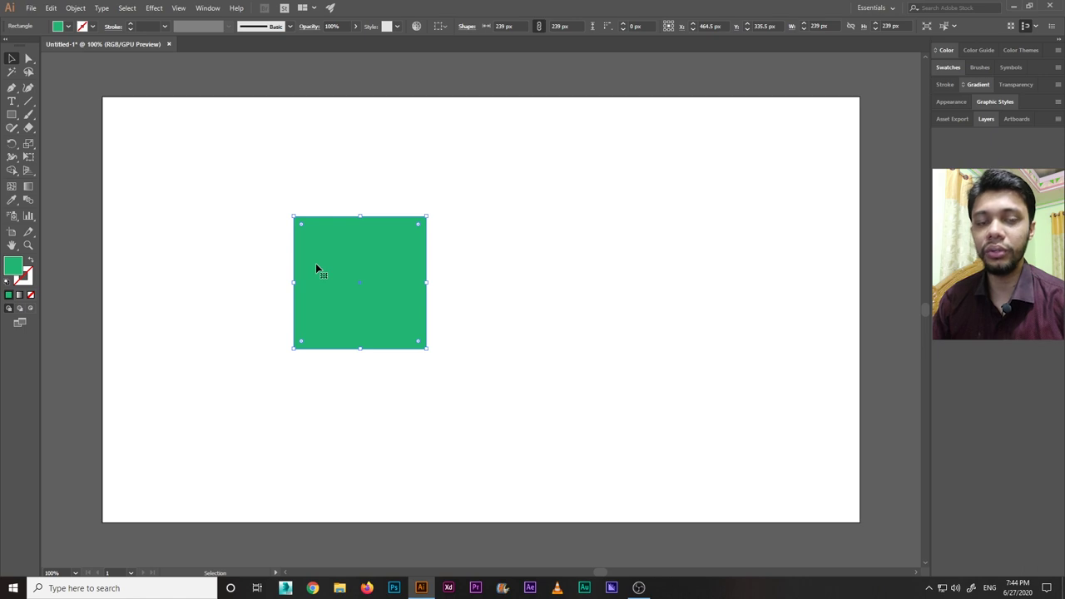
click(268, 244)
click(346, 260)
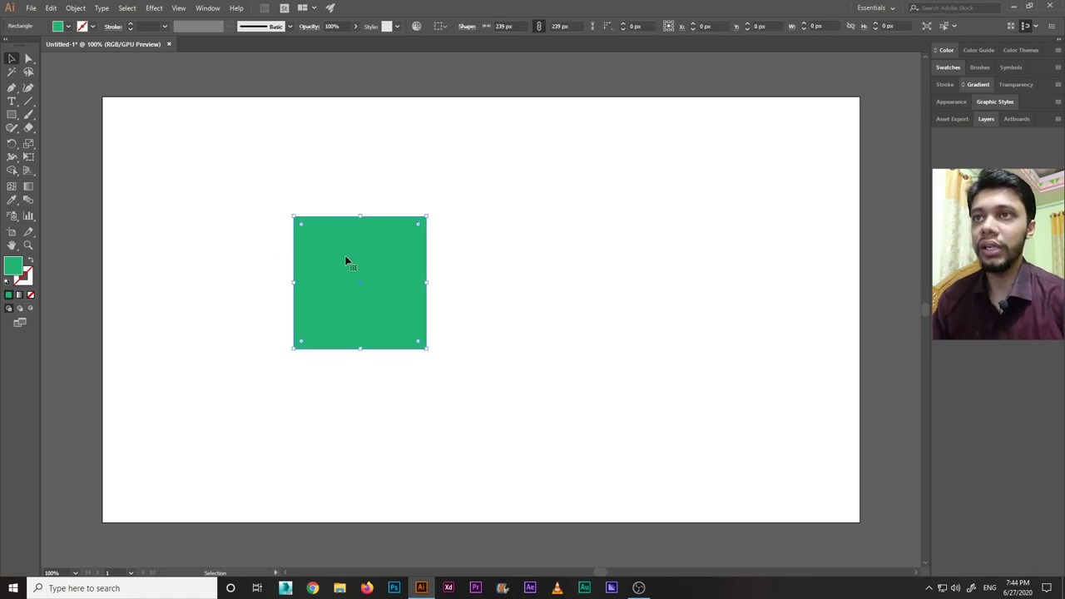
click(154, 7)
mouse_move(208, 72)
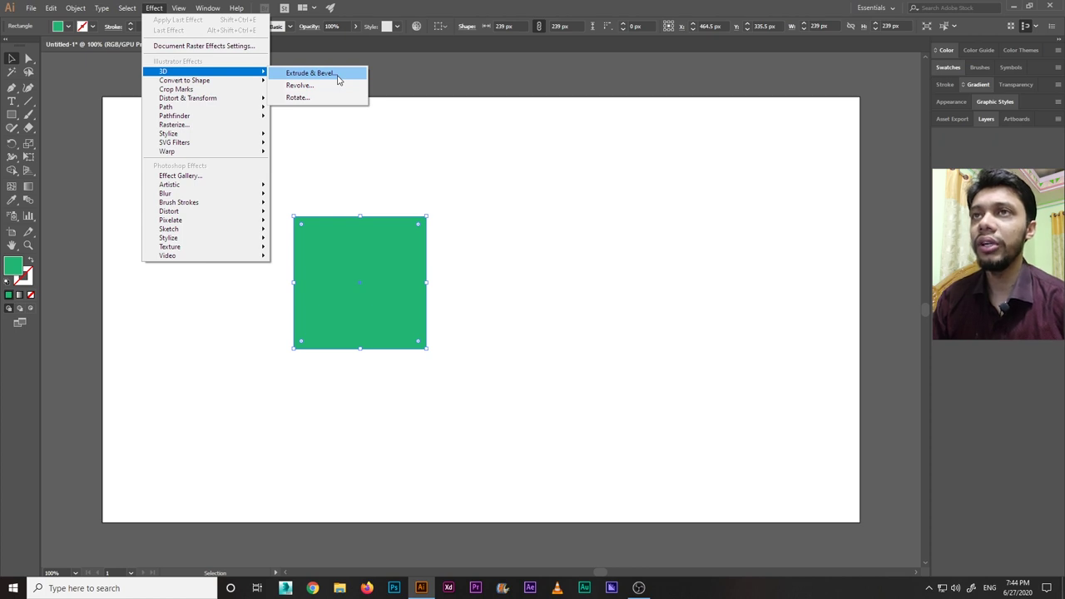
Apply 3D Extrude & Bevel to the square with Preview on and More Options shown.
click(338, 79)
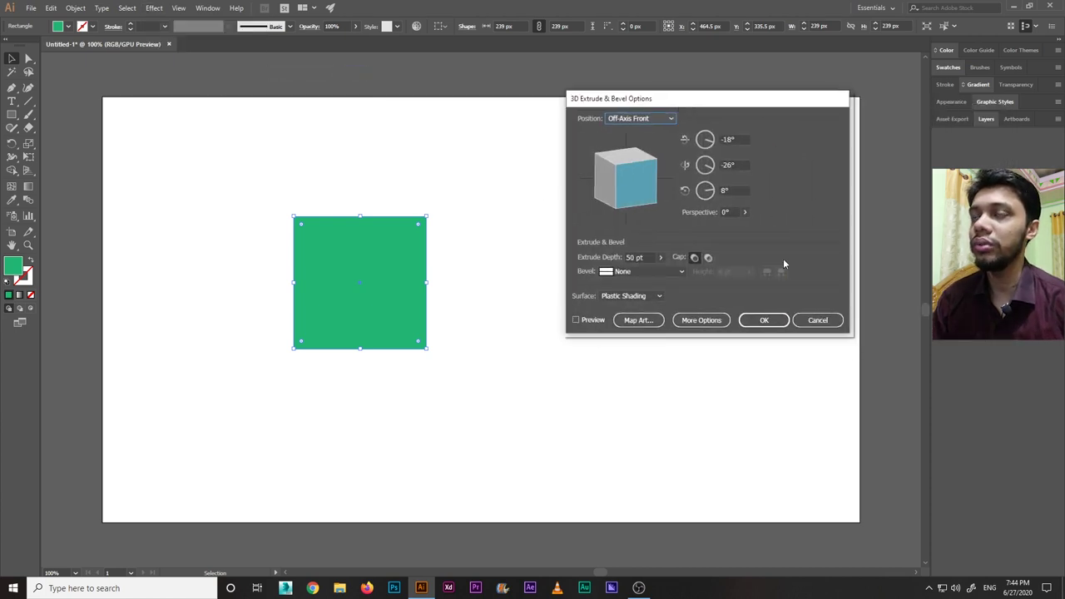
drag(589, 103, 544, 123)
click(530, 339)
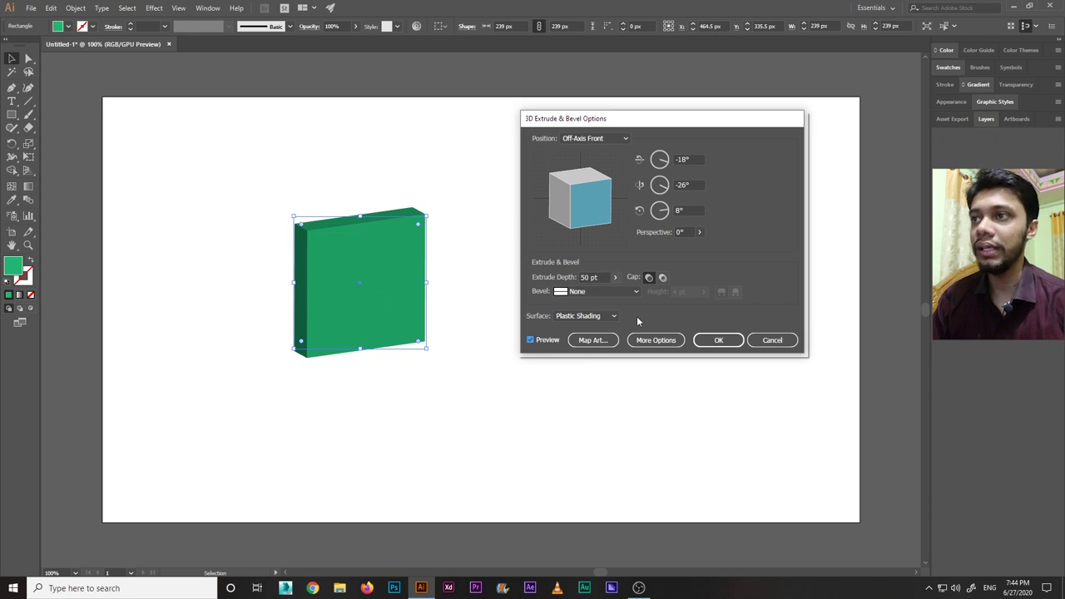
click(654, 340)
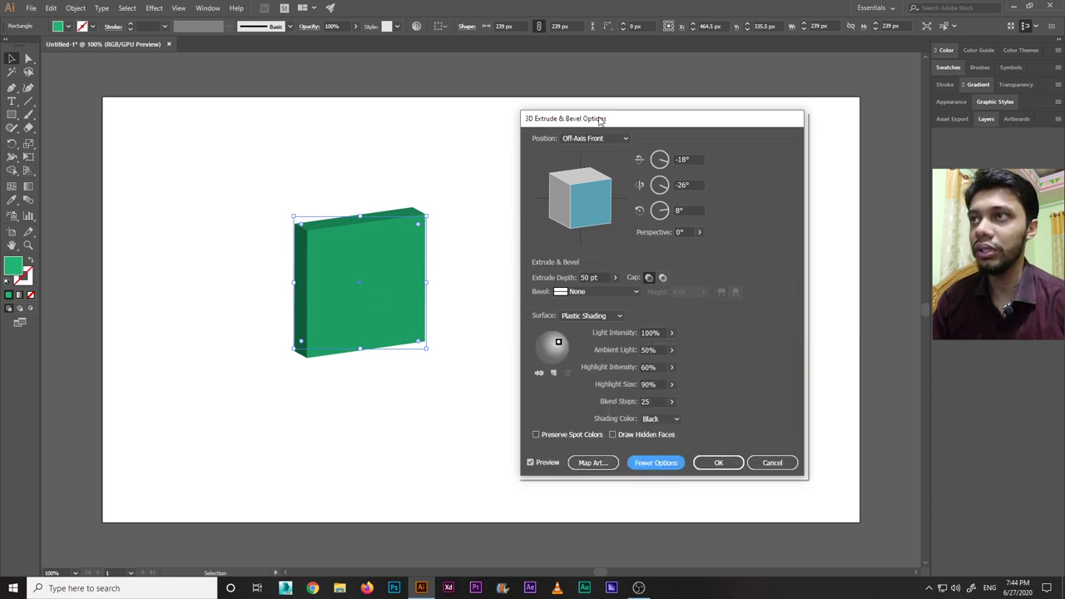
Set the extrude depth to 217 pt, keeping the cap on for a solid box.
drag(602, 123, 584, 107)
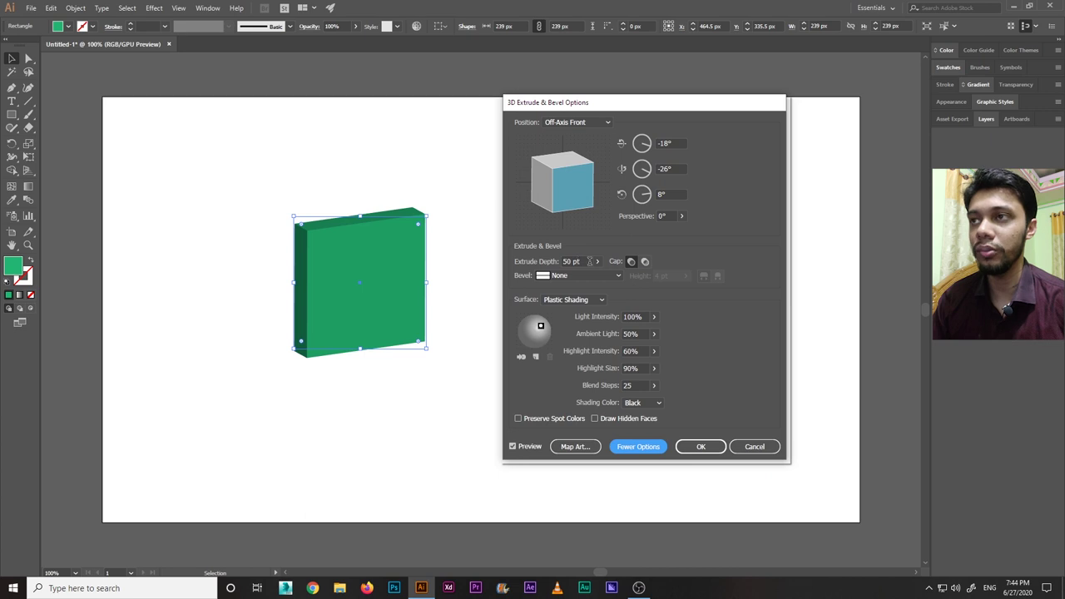
click(598, 262)
drag(557, 279, 561, 279)
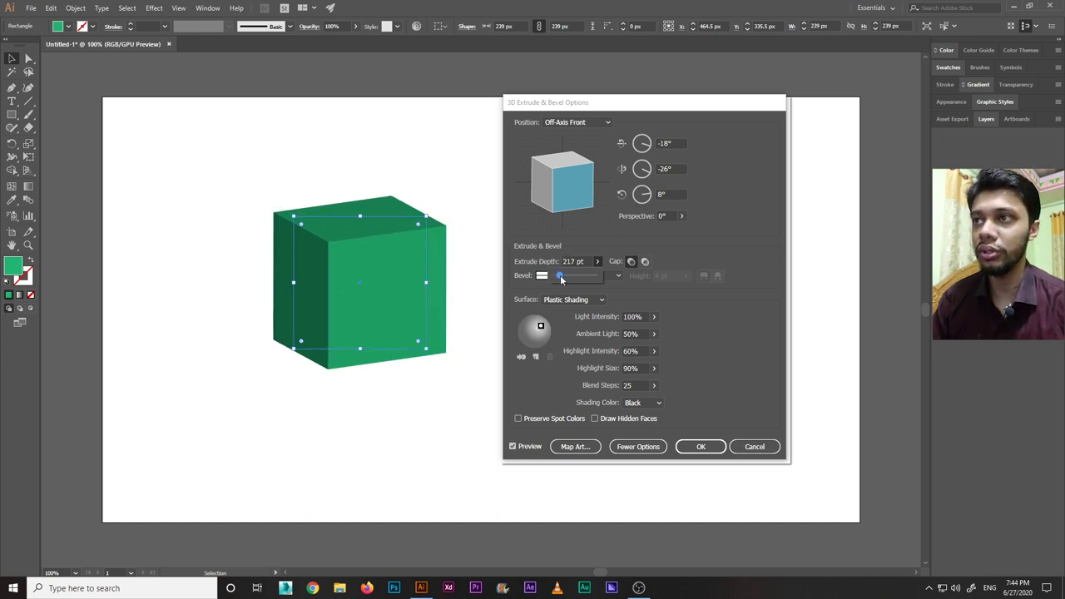
click(678, 253)
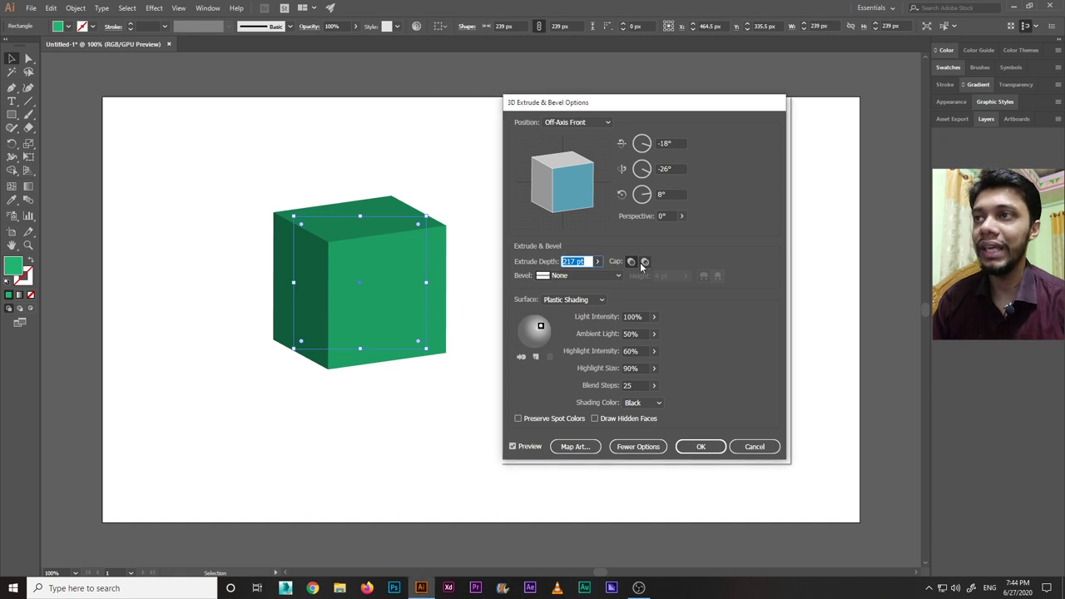
click(644, 262)
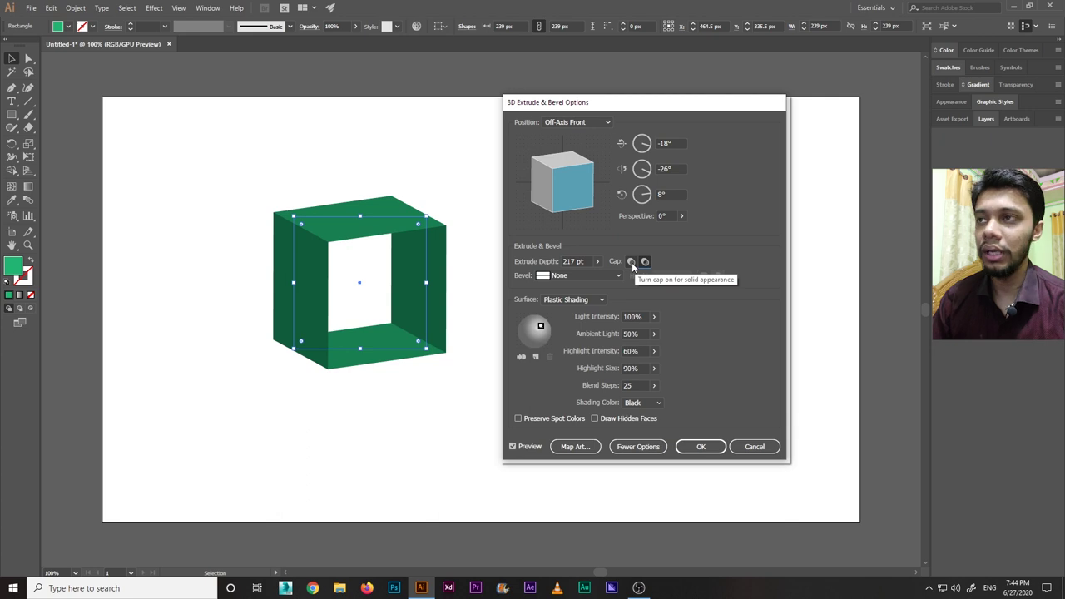
click(632, 262)
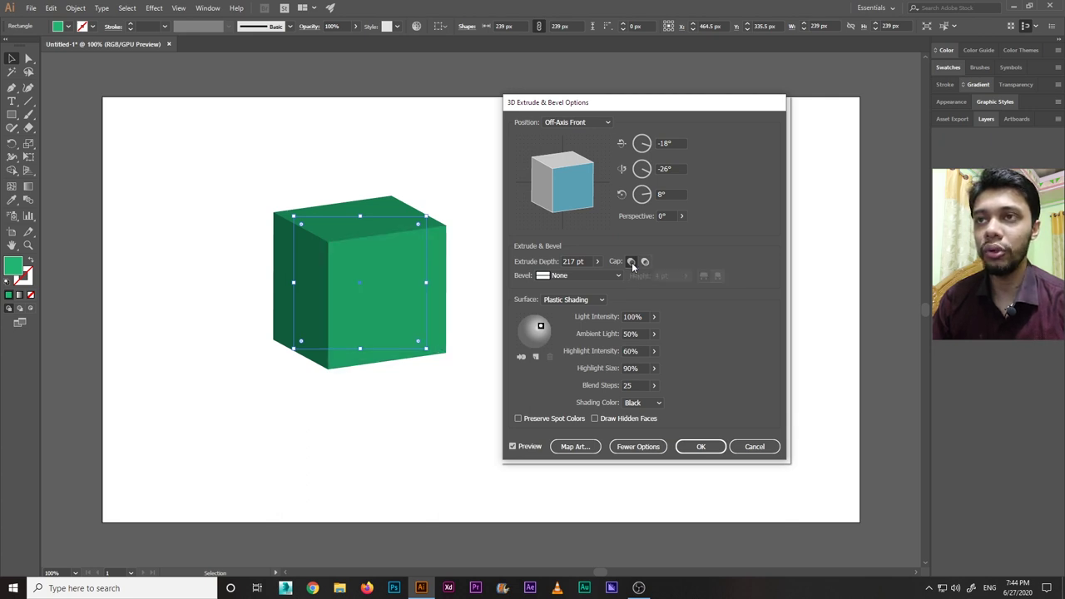
click(563, 276)
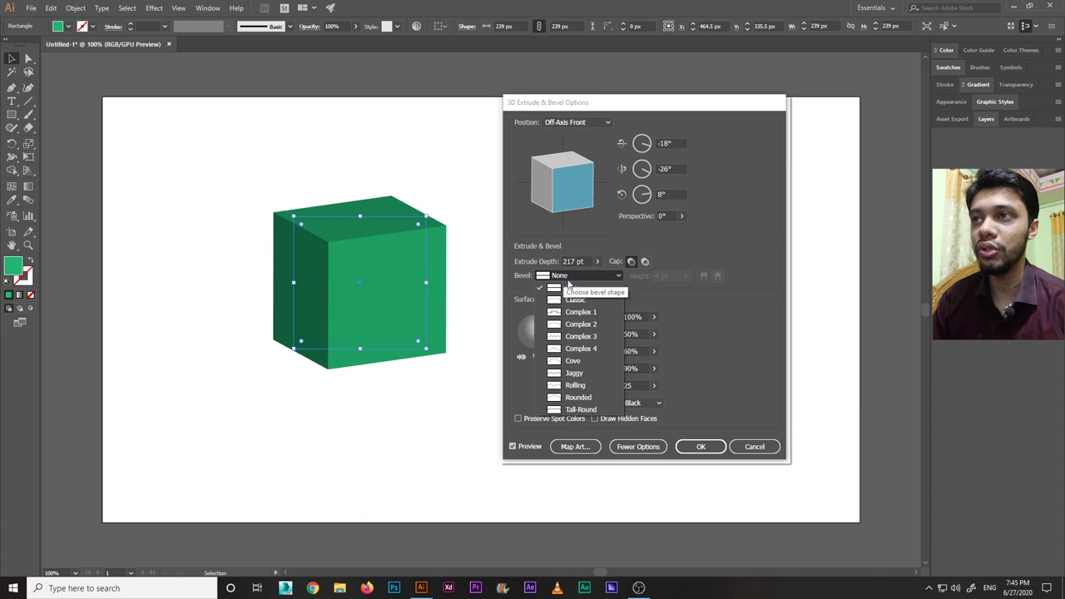
Try Classic, Complex 1 and Complex 2 bevels, raising the bevel height to 18 pt.
click(574, 300)
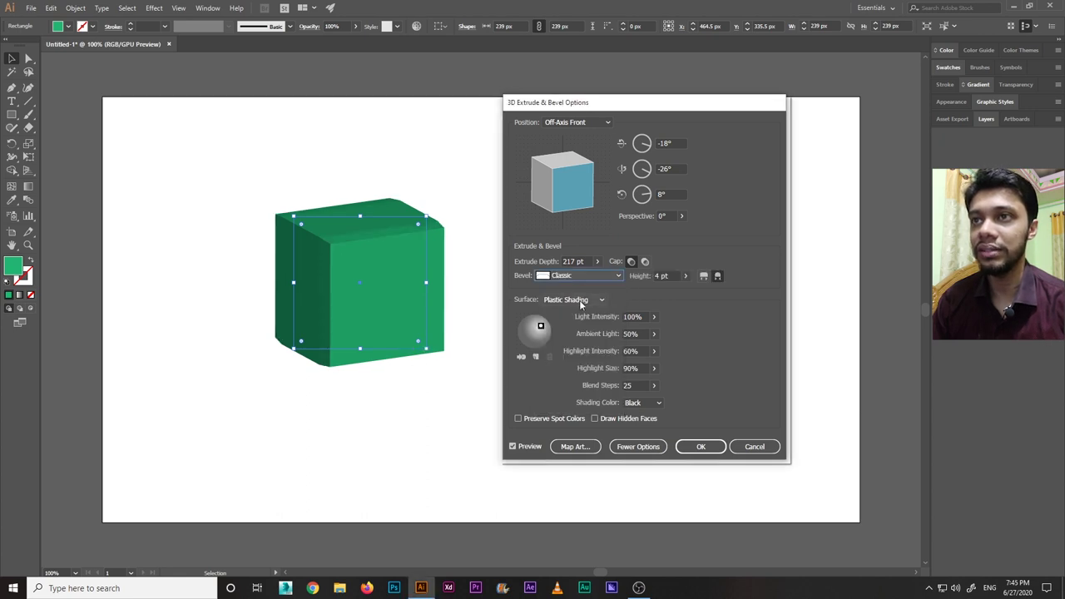
click(582, 277)
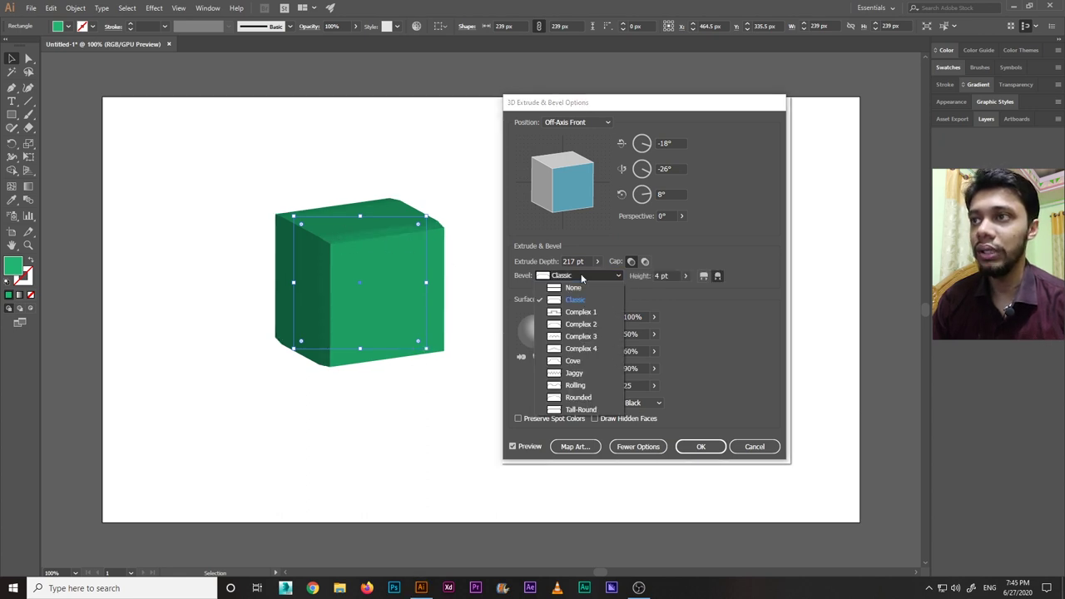
click(586, 317)
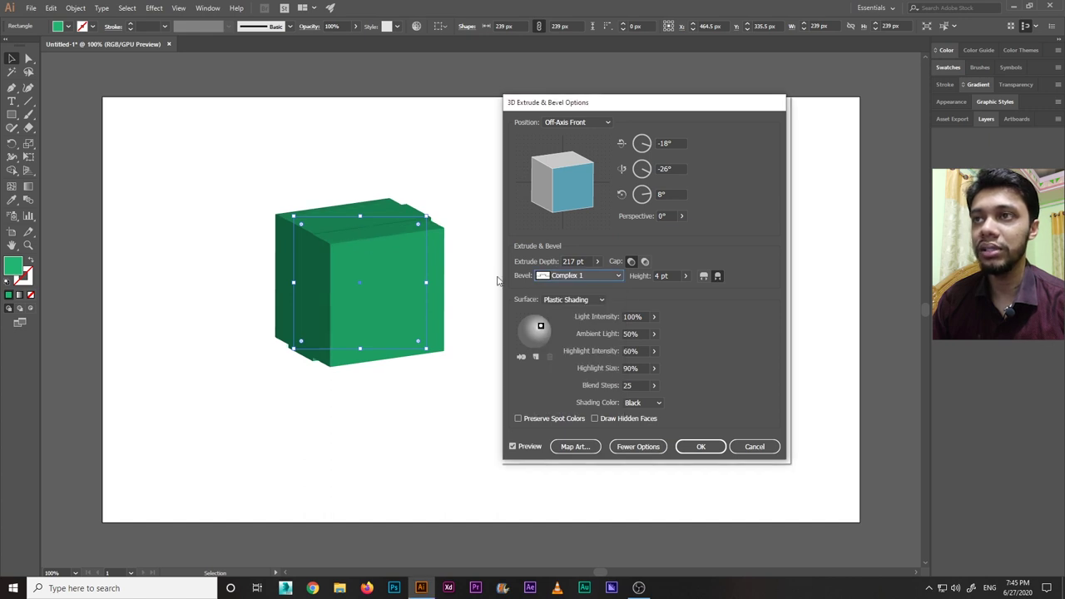
click(578, 276)
click(580, 324)
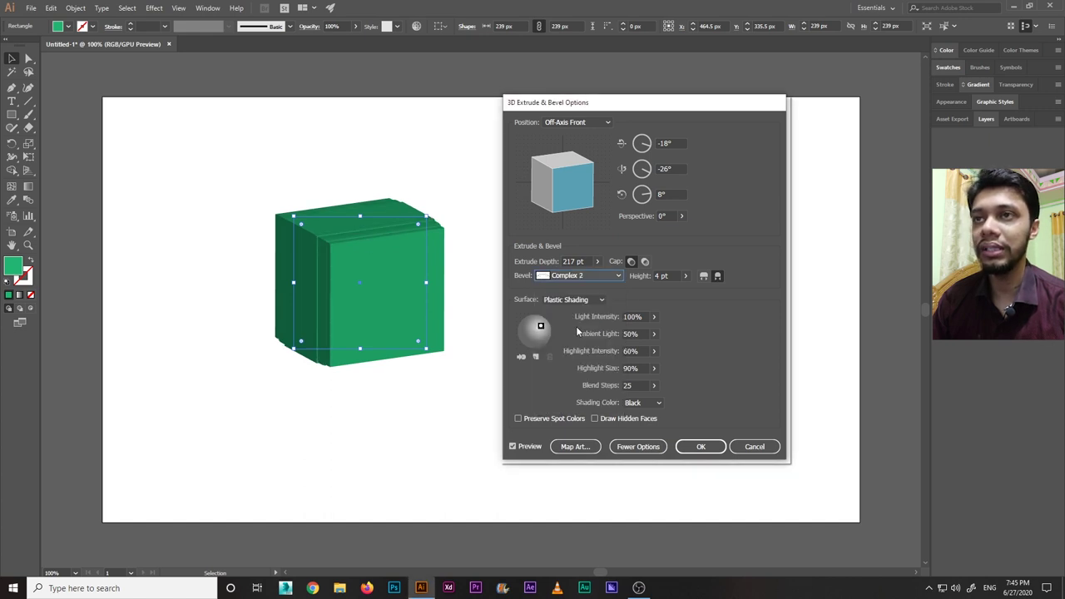
click(685, 275)
click(647, 291)
drag(647, 292, 654, 291)
Compare Complex 3, Cove, Complex 2 and Jaggy bevels at 28 pt height, settling on Complex 3.
click(606, 280)
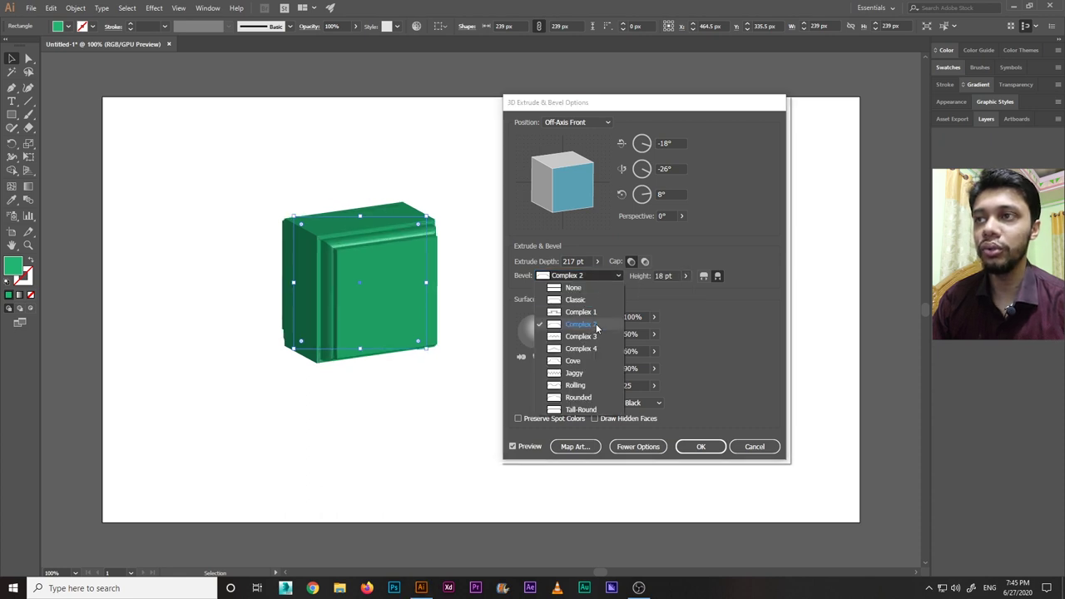
click(591, 336)
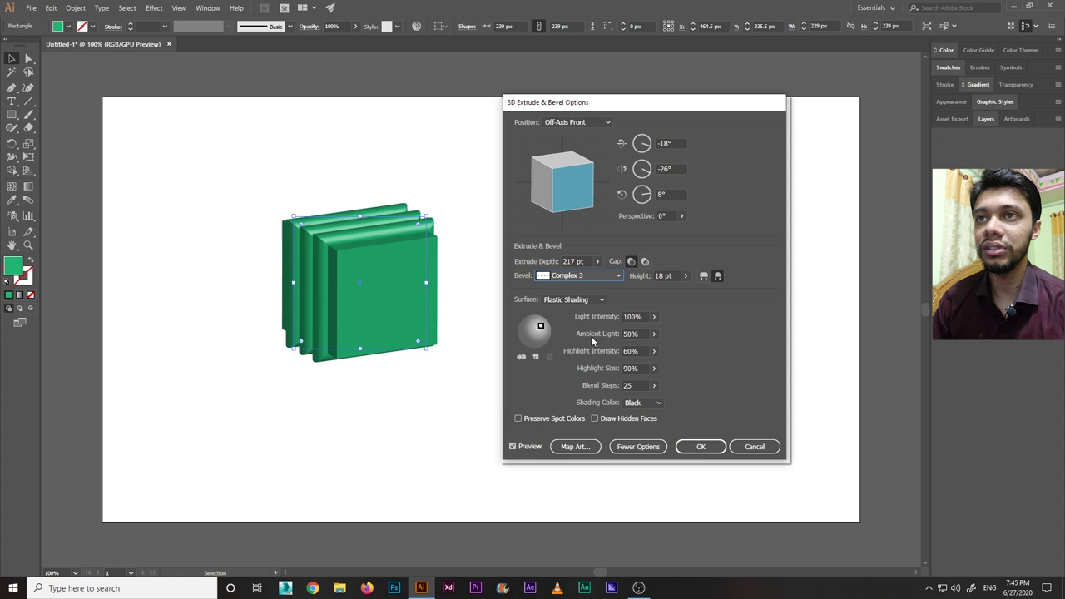
click(586, 278)
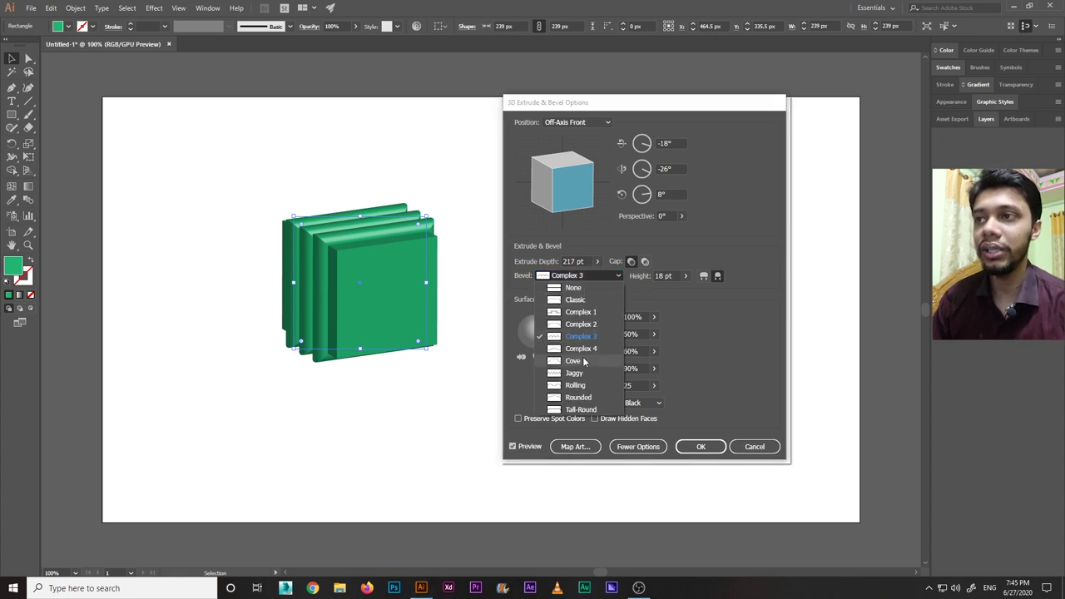
click(584, 360)
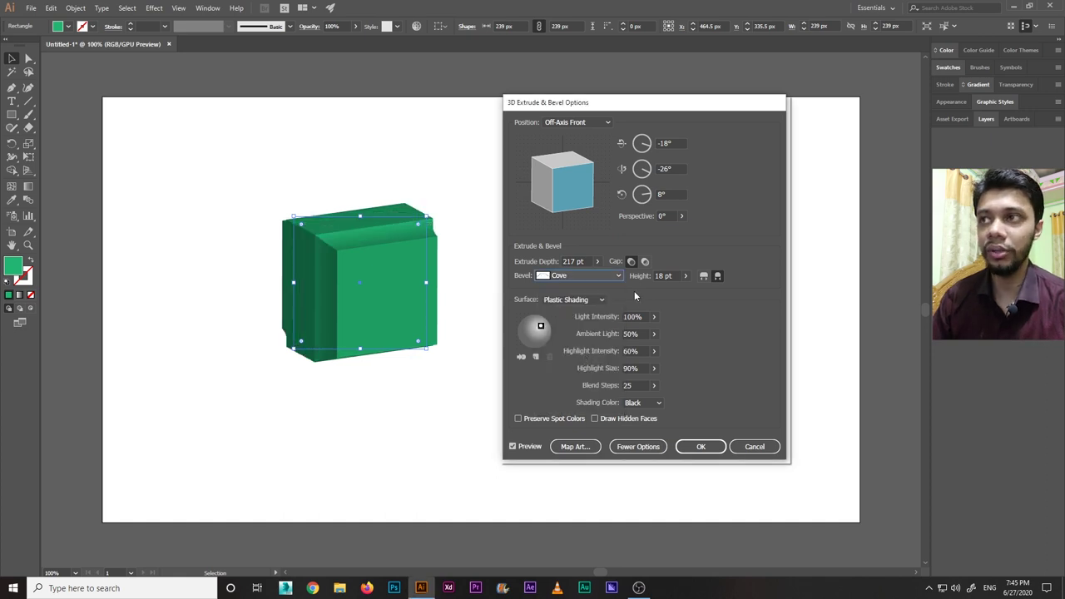
click(684, 275)
drag(668, 291, 653, 293)
click(613, 274)
click(587, 325)
click(584, 277)
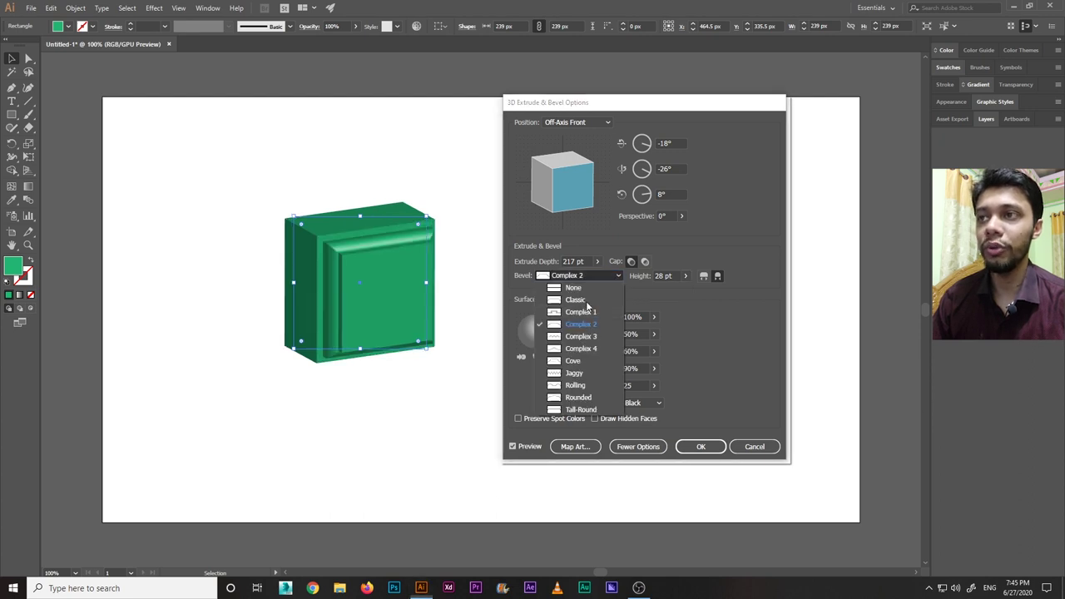
click(583, 383)
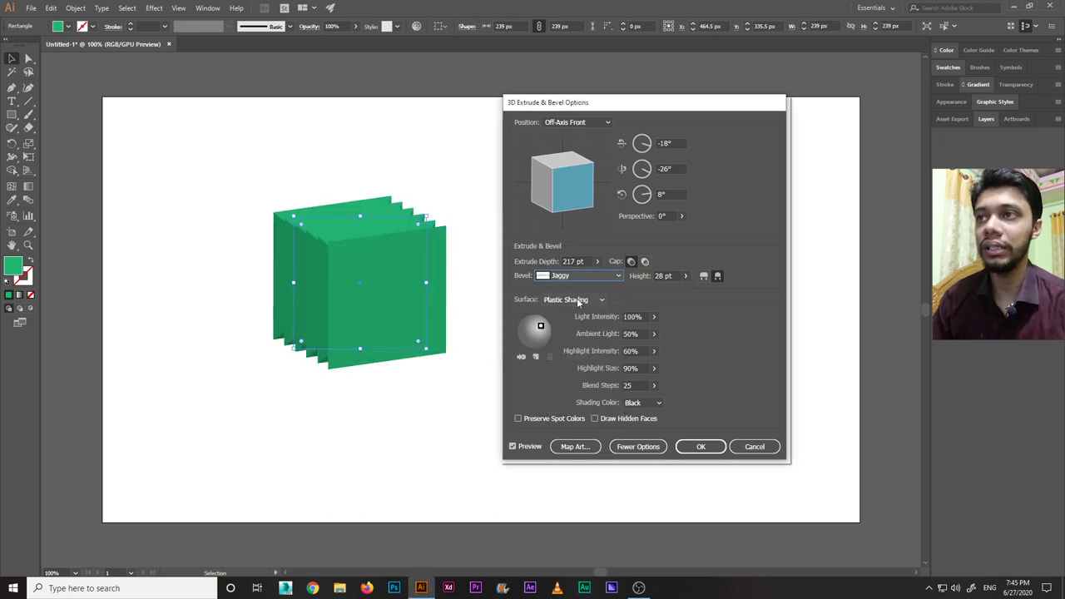
click(583, 275)
click(578, 335)
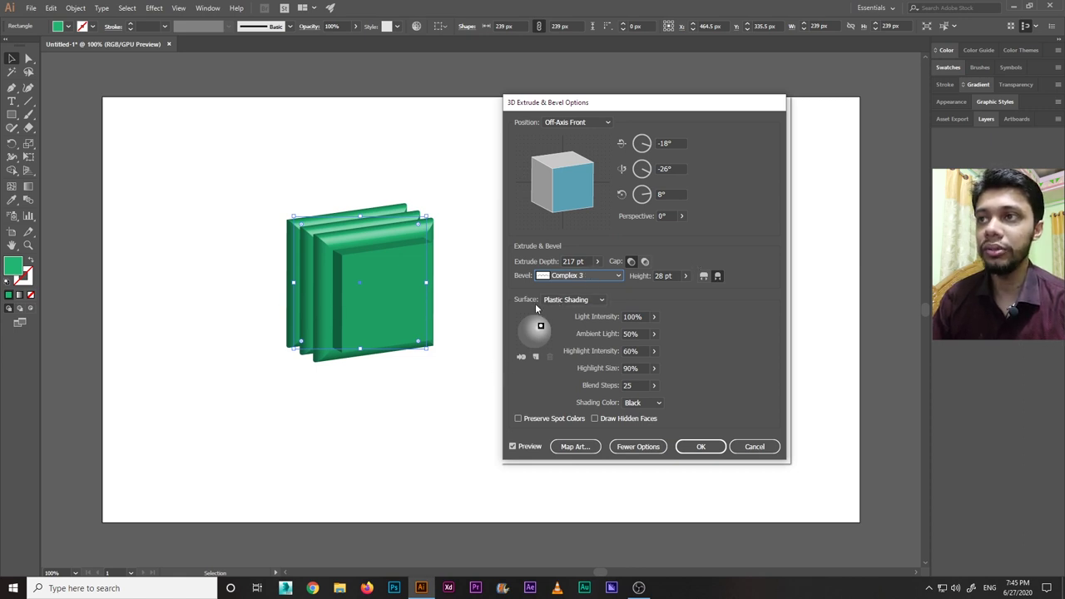
Cycle the surface through Wireframe, No Shading and Diffuse Shading, ending on Plastic Shading.
click(569, 302)
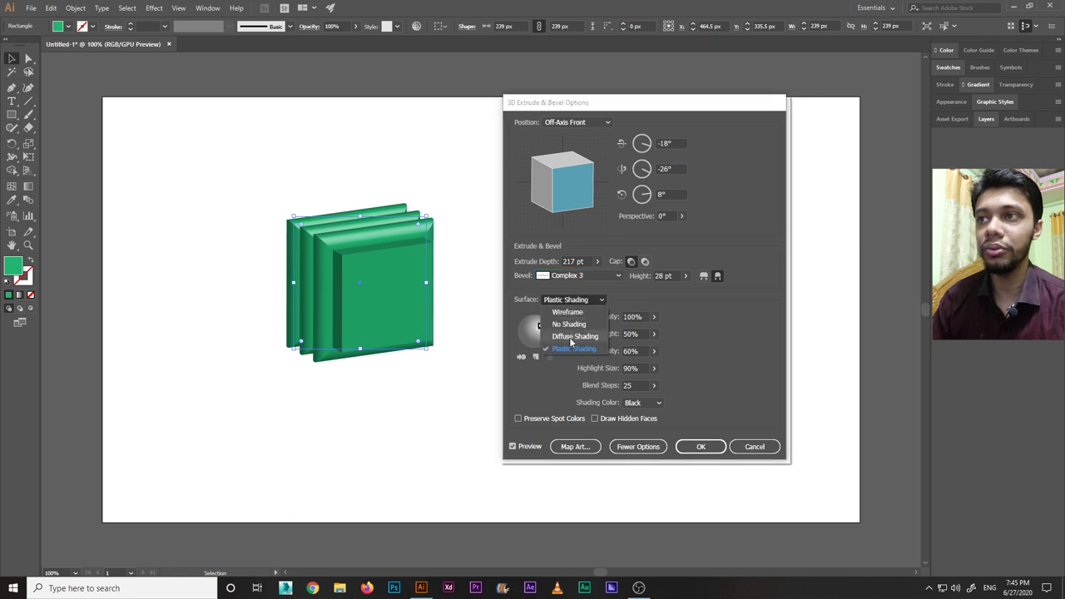
click(569, 312)
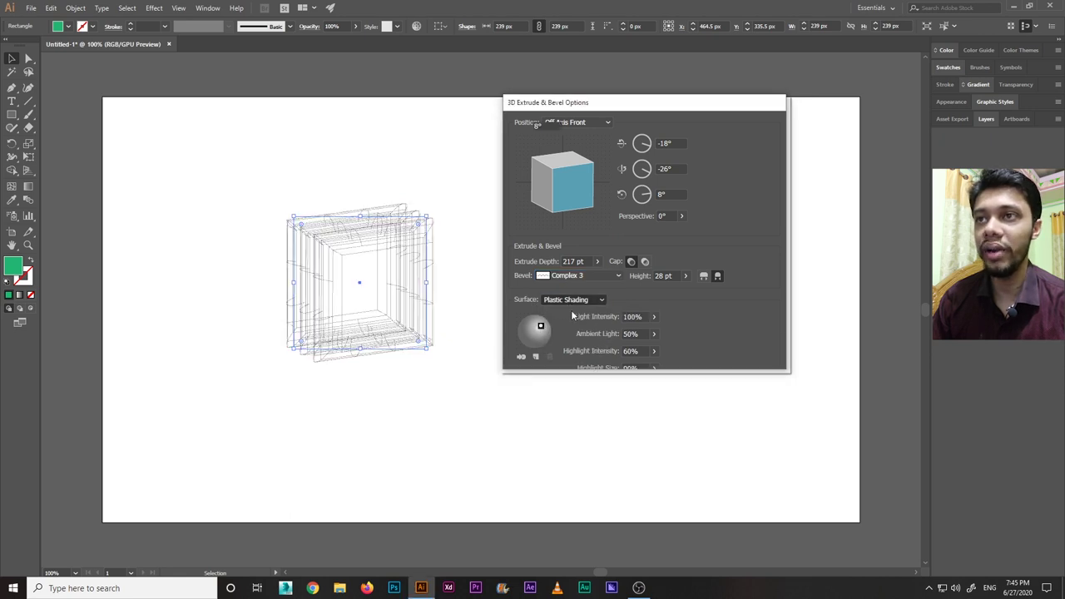
click(566, 300)
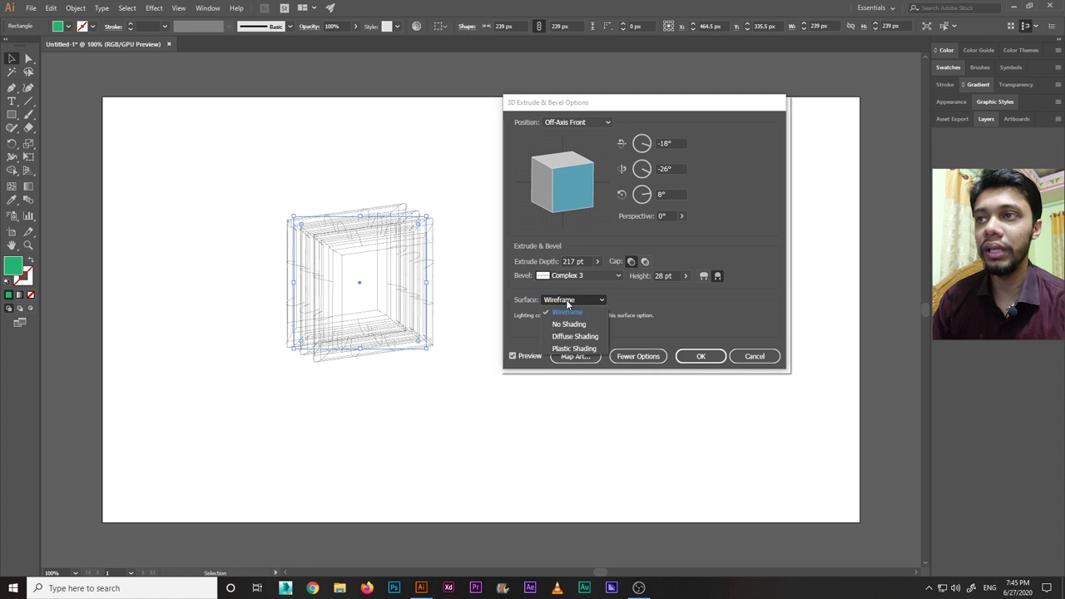
click(572, 327)
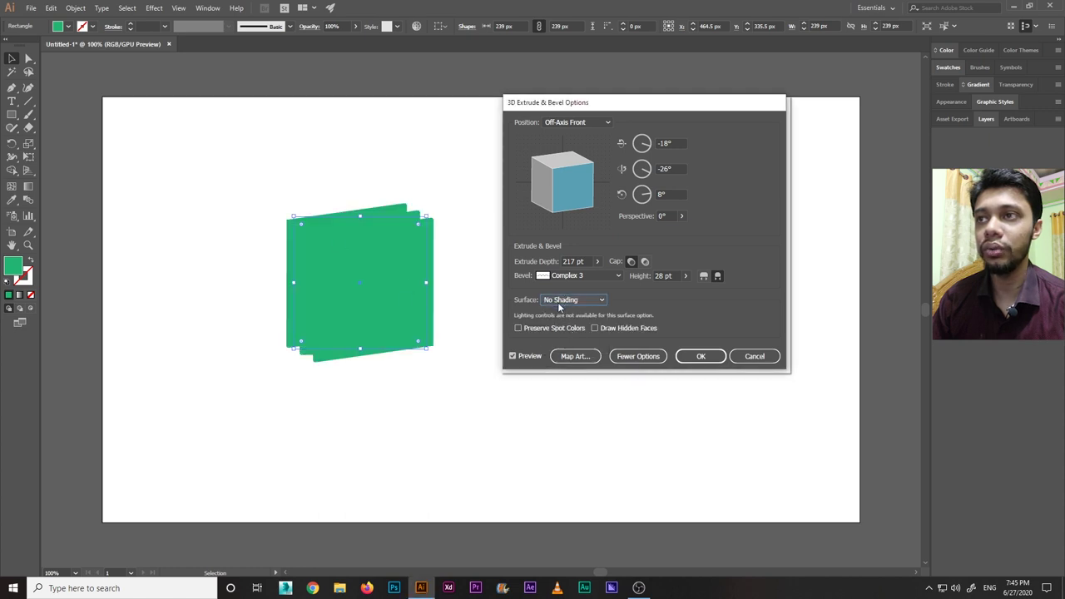
click(558, 300)
click(572, 332)
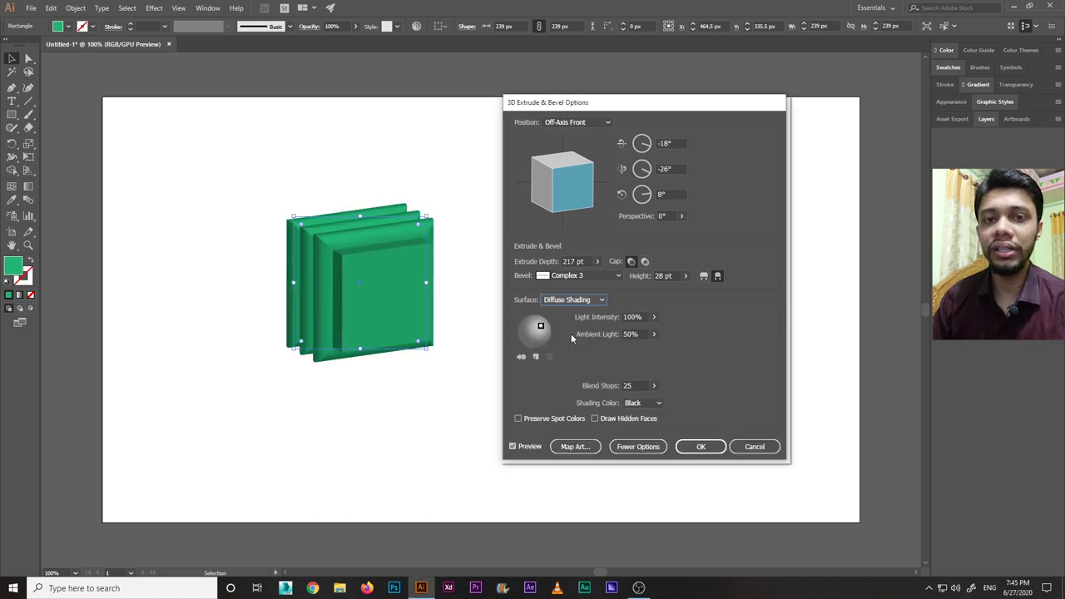
click(571, 300)
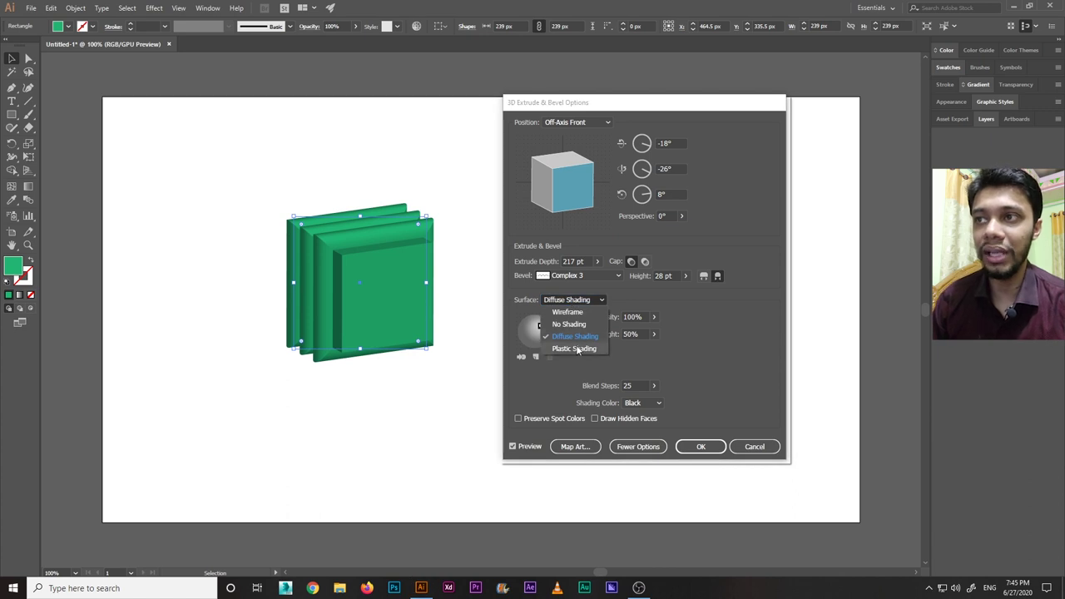
click(575, 347)
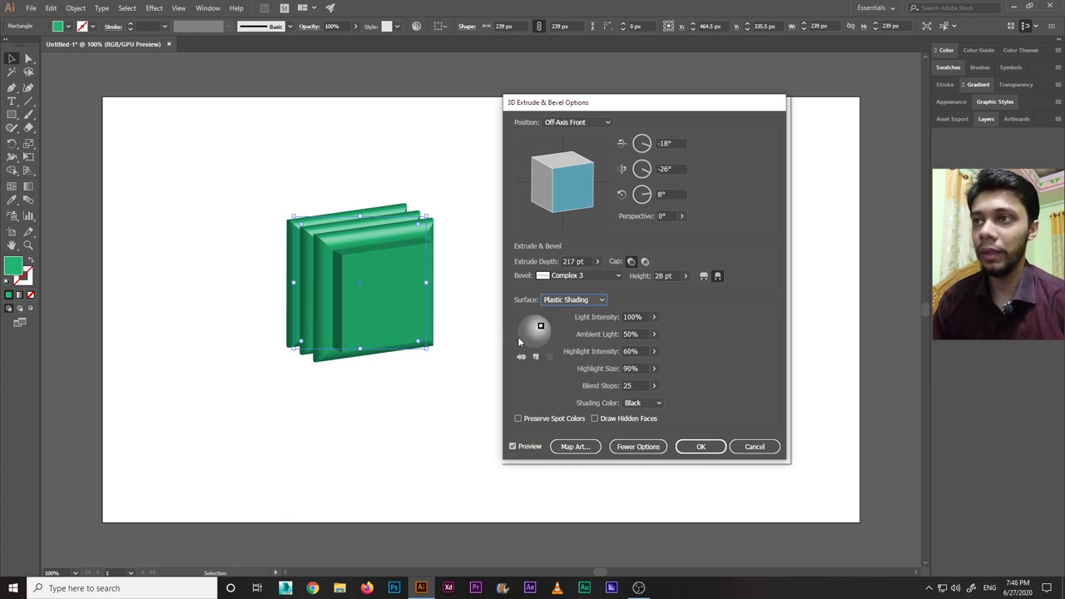
Move the main light up-left and add a second light at the lower left.
mouse_move(541, 327)
mouse_down()
mouse_move(527, 326)
mouse_move(542, 321)
mouse_up()
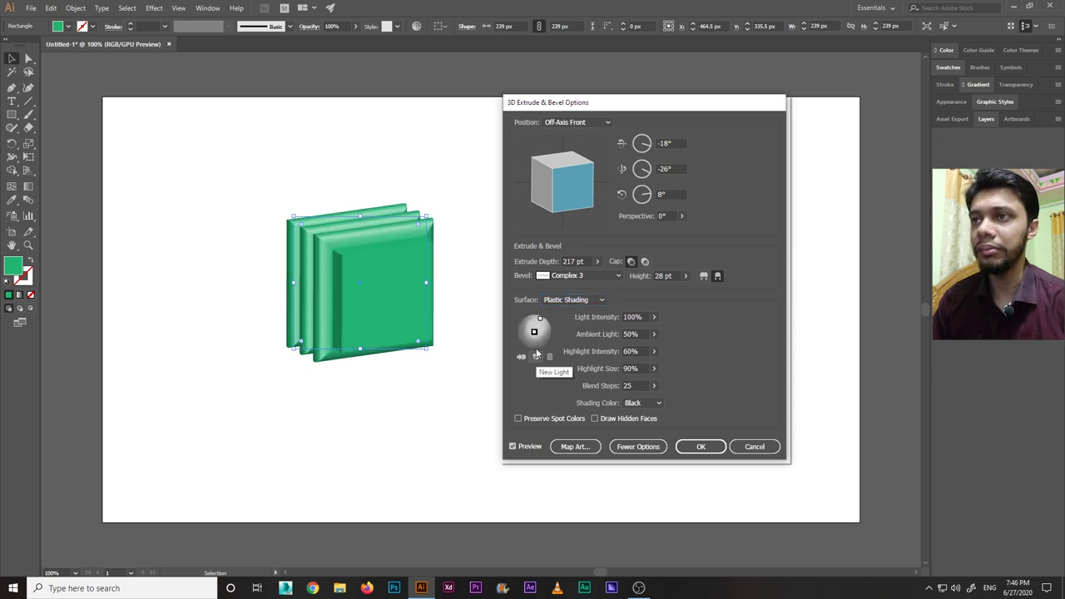
click(537, 358)
drag(534, 331, 524, 338)
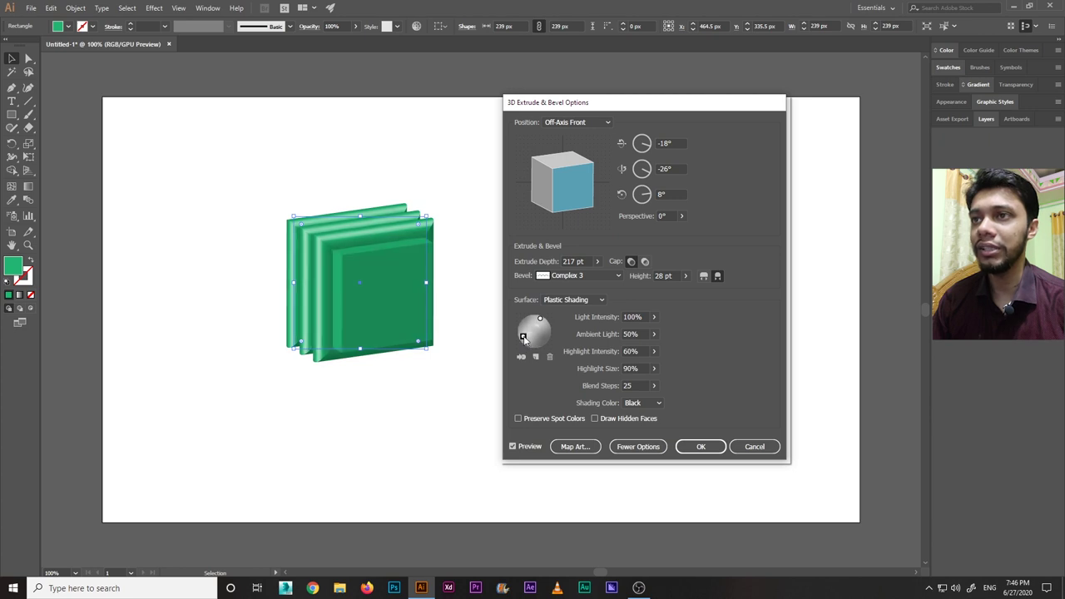
Set light intensity 89%, ambient light 22% and blend steps 100, keeping the Complex 3 bevel.
mouse_move(653, 333)
mouse_down()
mouse_move(629, 333)
mouse_move(653, 334)
mouse_move(646, 352)
mouse_move(627, 354)
mouse_up()
click(540, 319)
drag(625, 354, 622, 354)
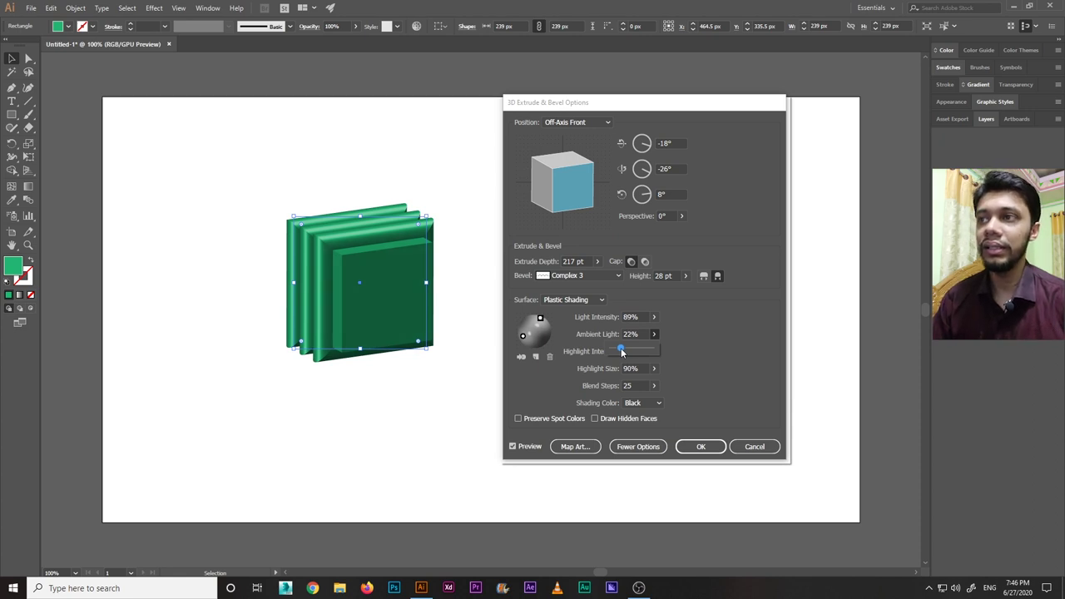
drag(622, 352, 626, 352)
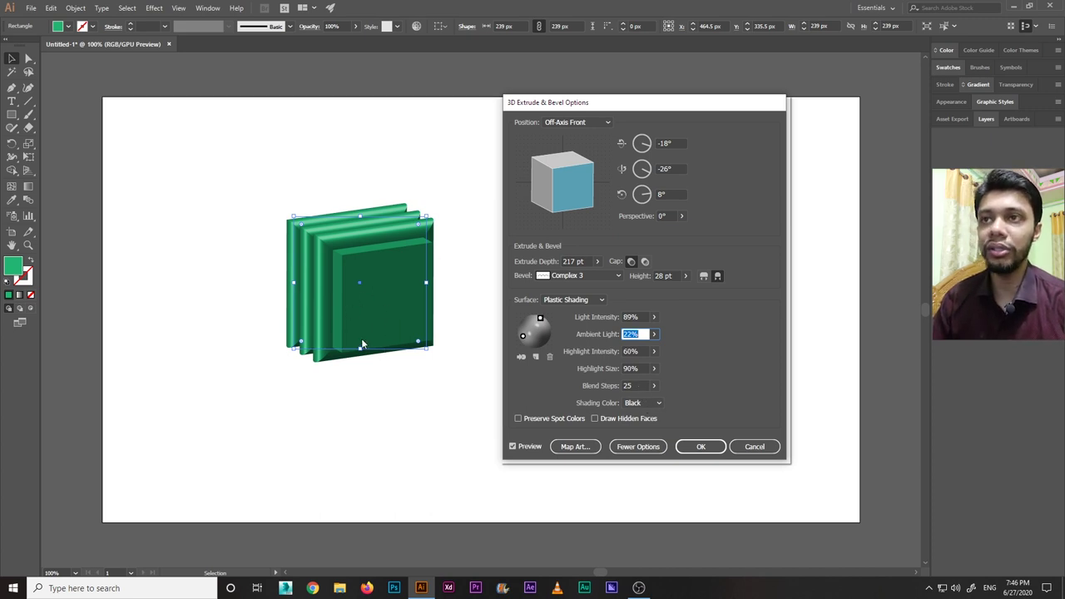
double_click(645, 387)
text(100)
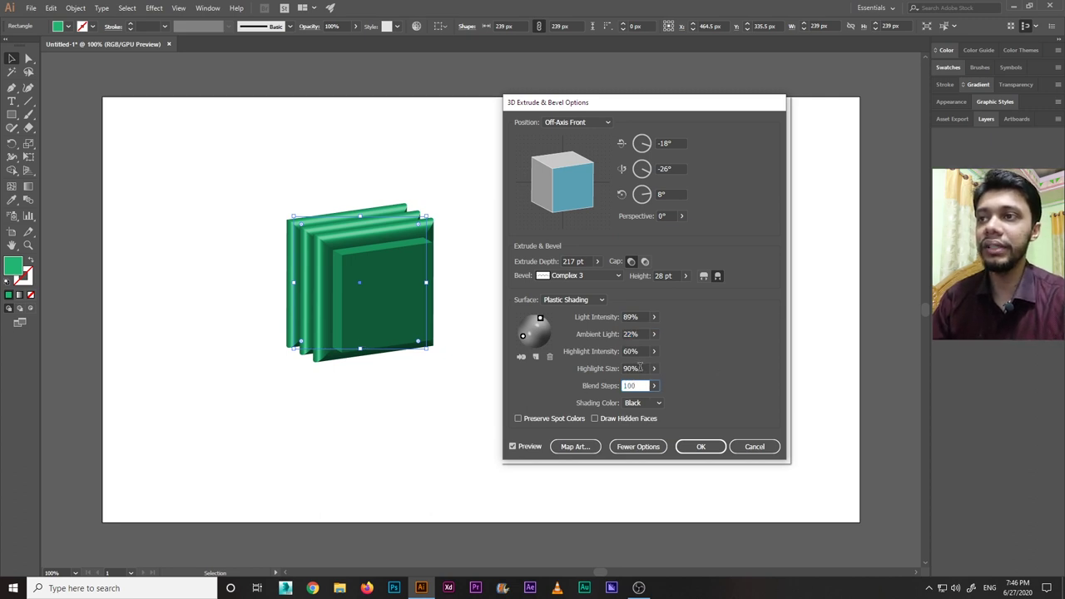
double_click(640, 368)
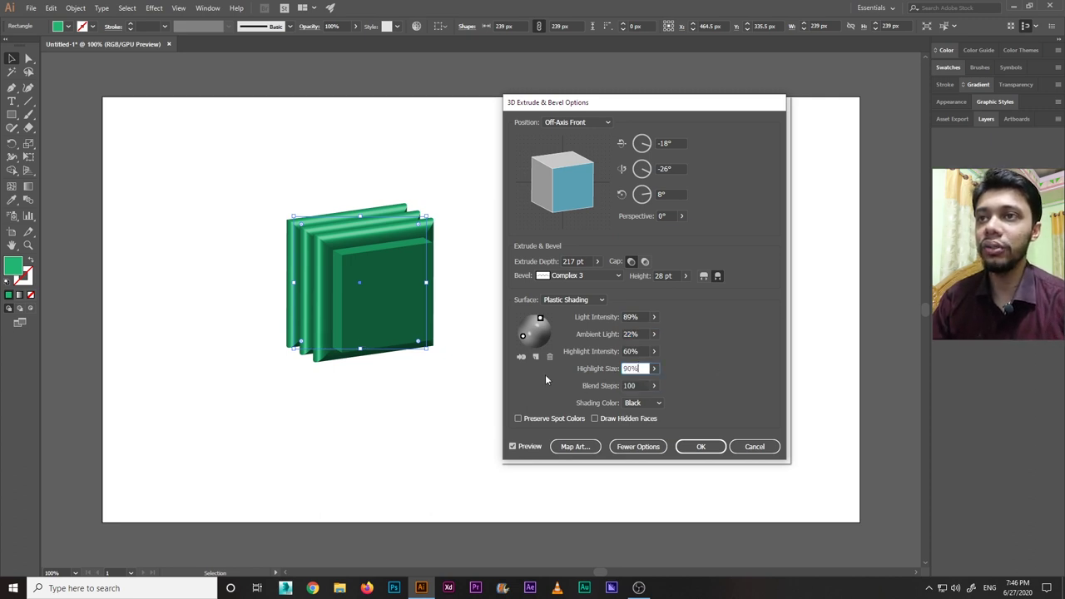
double_click(639, 350)
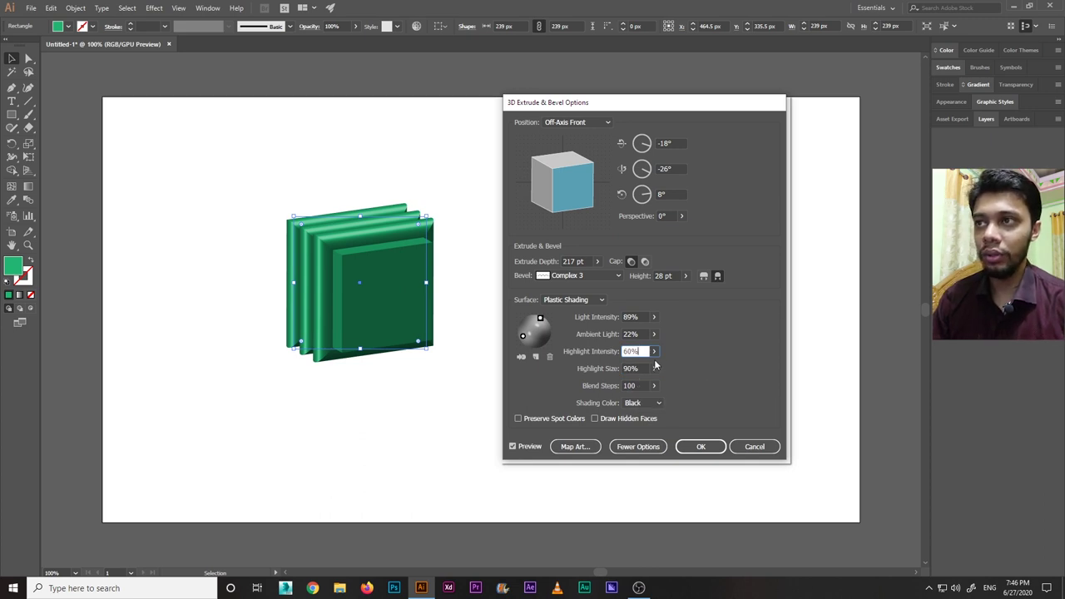
click(564, 277)
click(565, 280)
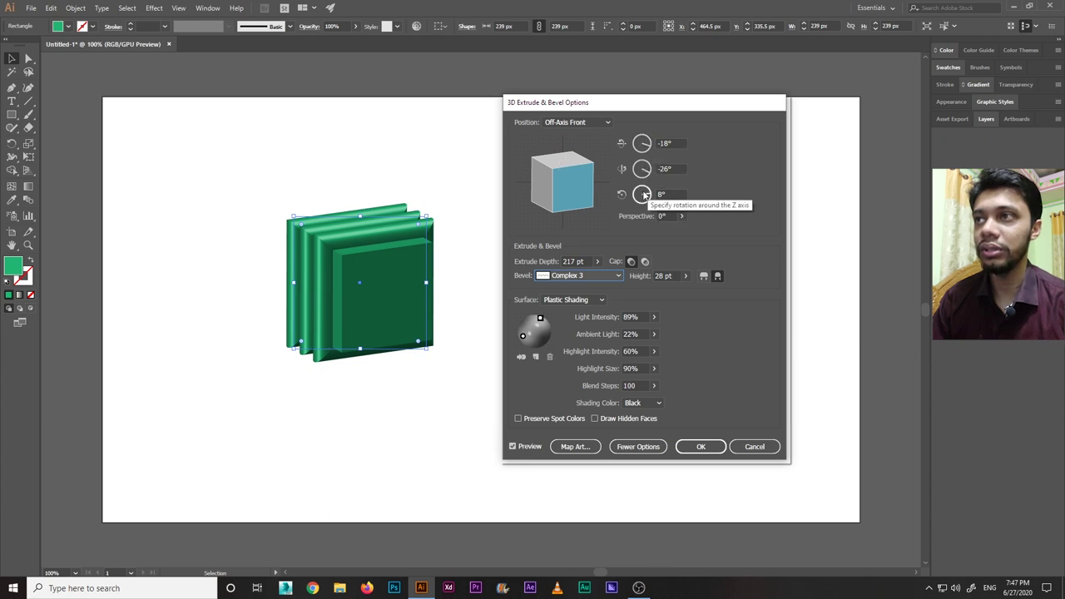
Rotate the 3D square freely and add strong perspective.
drag(641, 166, 643, 171)
mouse_move(570, 197)
mouse_down()
mouse_move(597, 195)
mouse_move(579, 159)
mouse_move(574, 171)
mouse_move(589, 177)
mouse_move(591, 164)
mouse_move(565, 168)
mouse_move(564, 198)
mouse_move(569, 190)
mouse_up()
click(682, 217)
drag(639, 231, 664, 235)
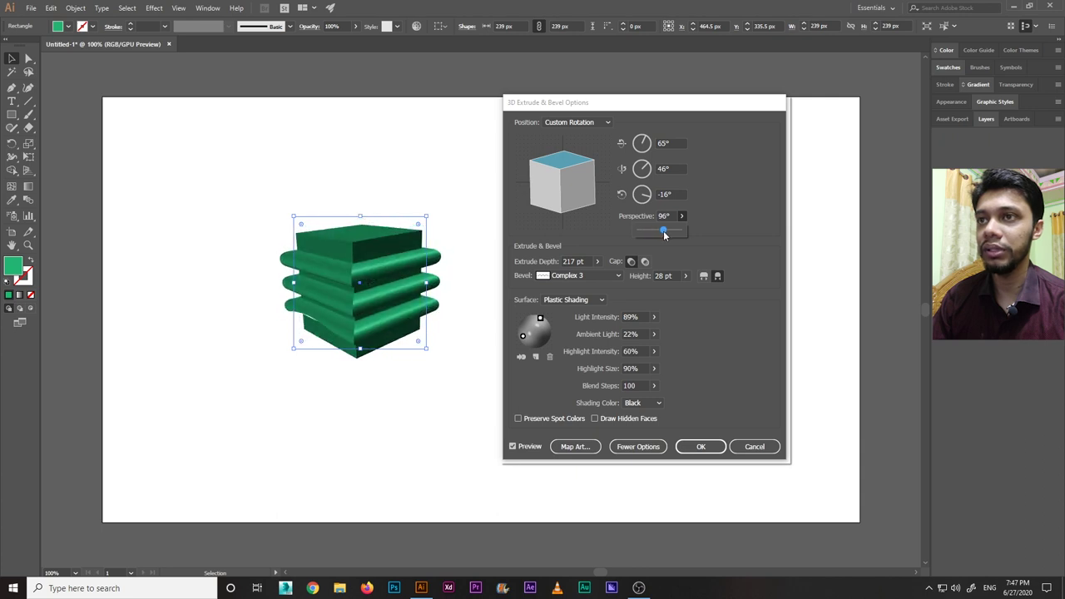
Try the Off-Axis Top and Isometric Left position presets, ending on Off-Axis Top.
click(568, 122)
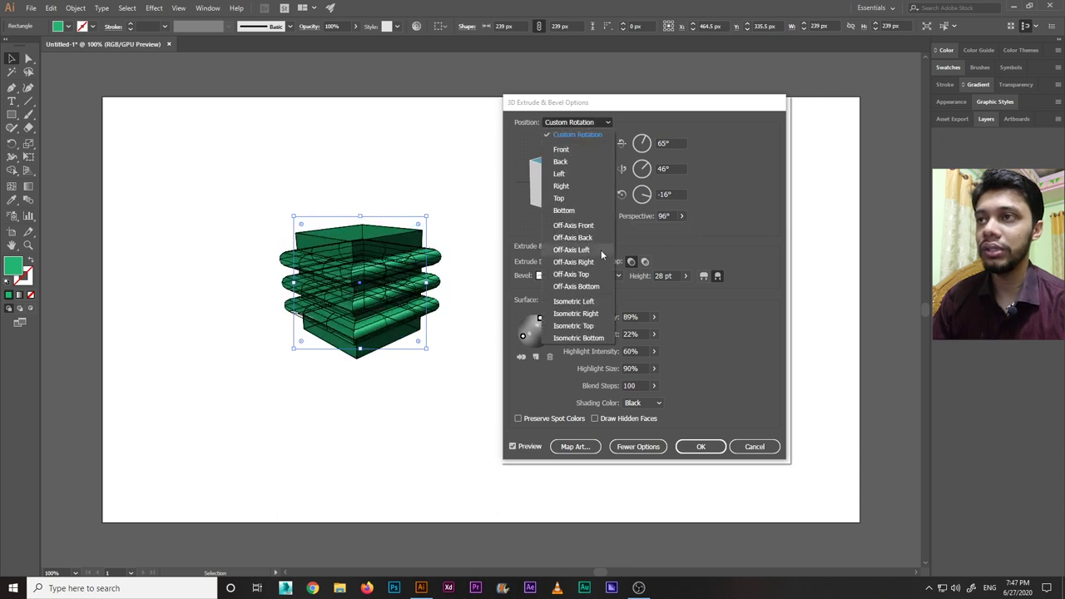
click(582, 275)
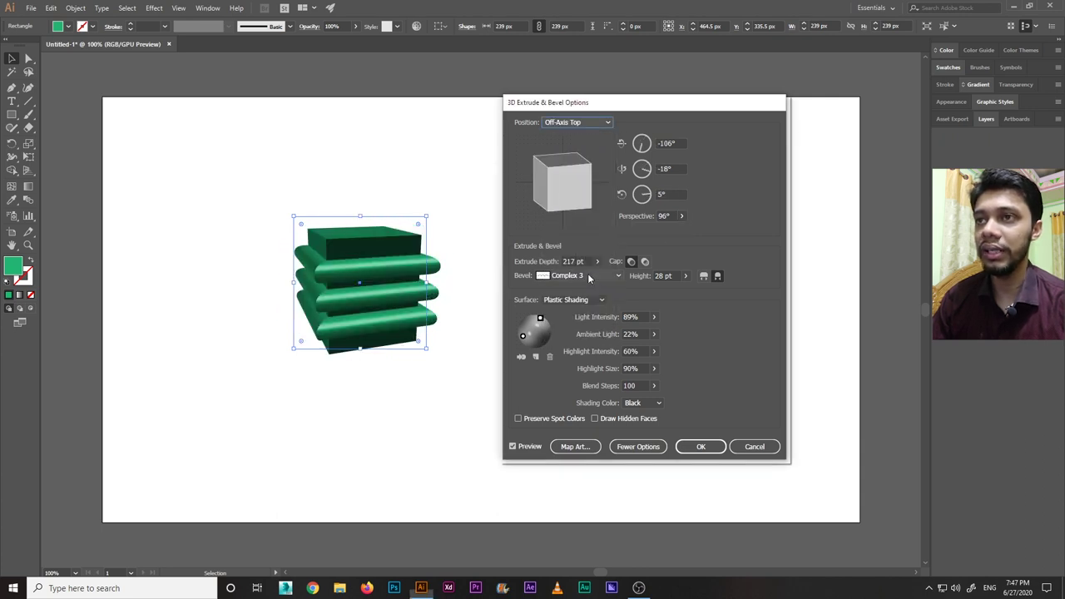
click(568, 122)
key(Escape)
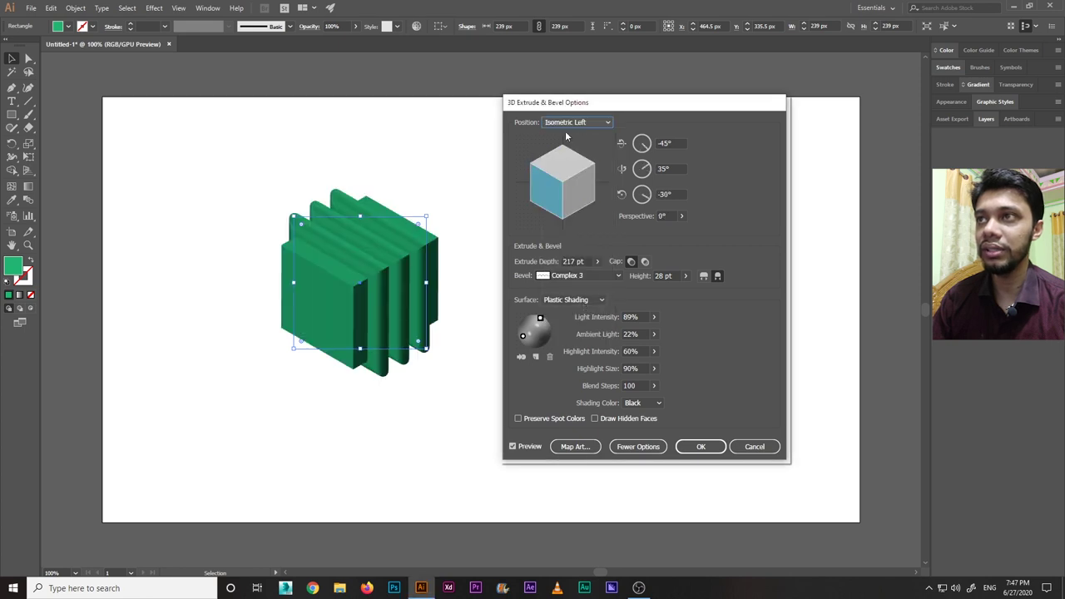
click(571, 123)
click(588, 239)
click(576, 123)
click(586, 274)
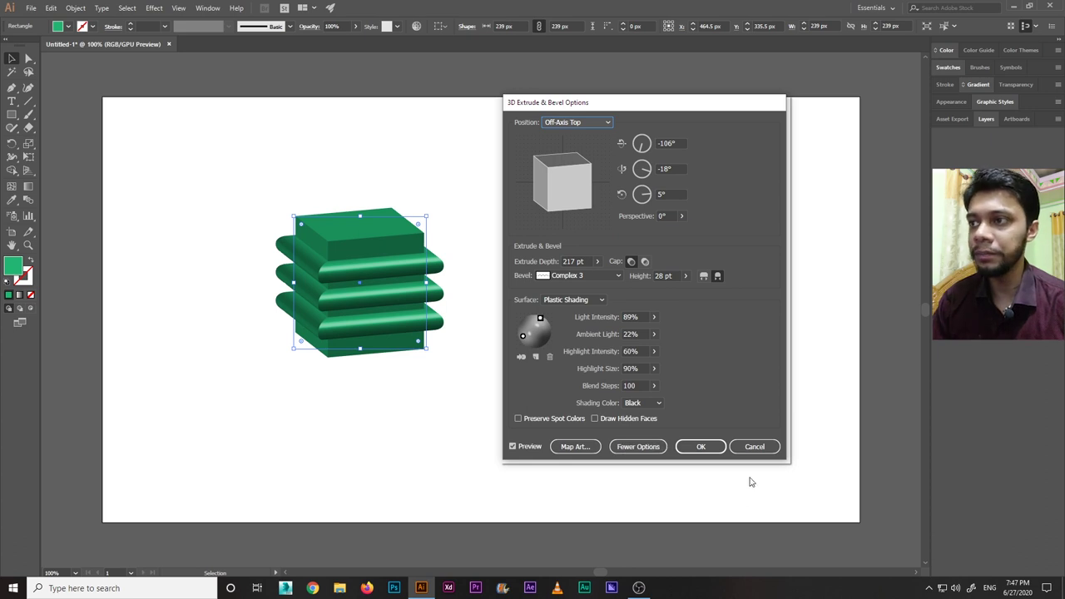
Glance at Map Art, cancel the 3D effect and delete the green square.
click(575, 447)
click(936, 328)
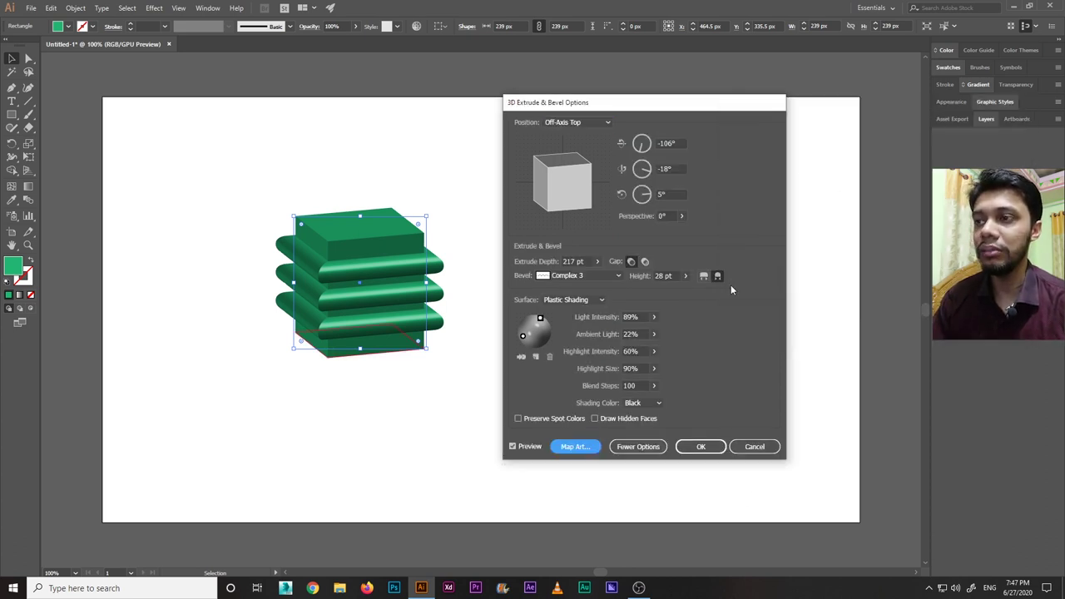
click(755, 447)
key(Delete)
drag(12, 101, 63, 103)
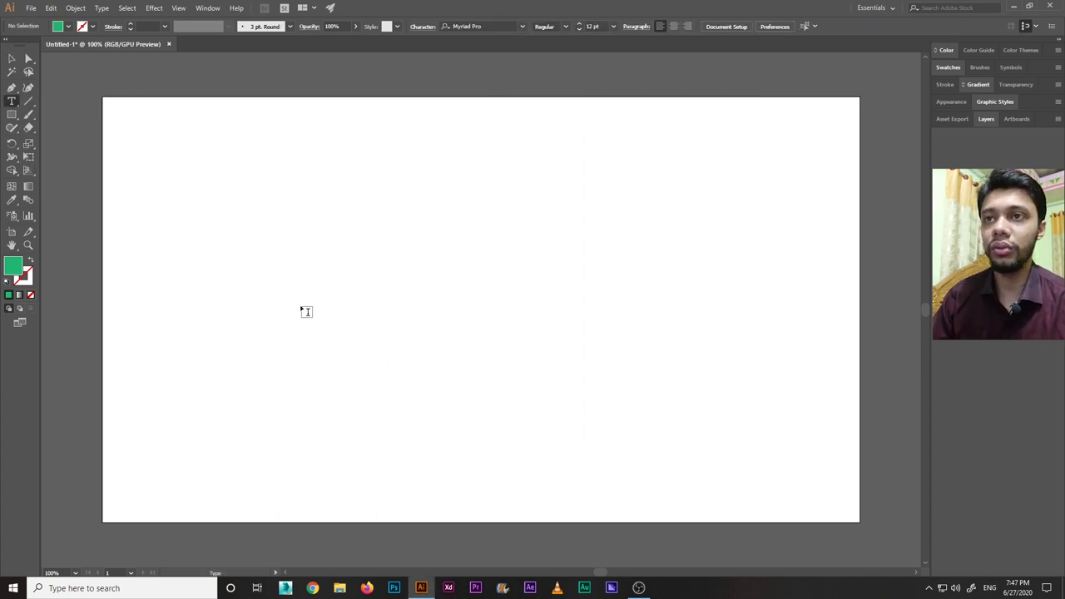
Type CORONA on the artboard and scale it up to about 186 pt.
click(360, 341)
text(CORONA)
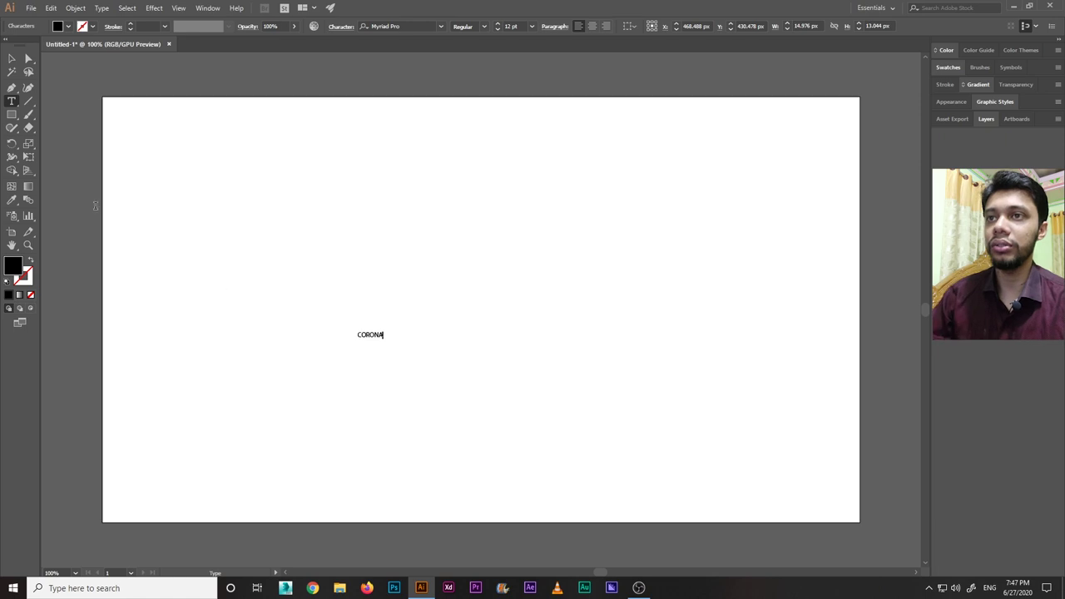
click(12, 58)
drag(385, 342, 565, 393)
Make the text Myriad Pro Bold with a yellow fill and move it to the page centre.
click(484, 26)
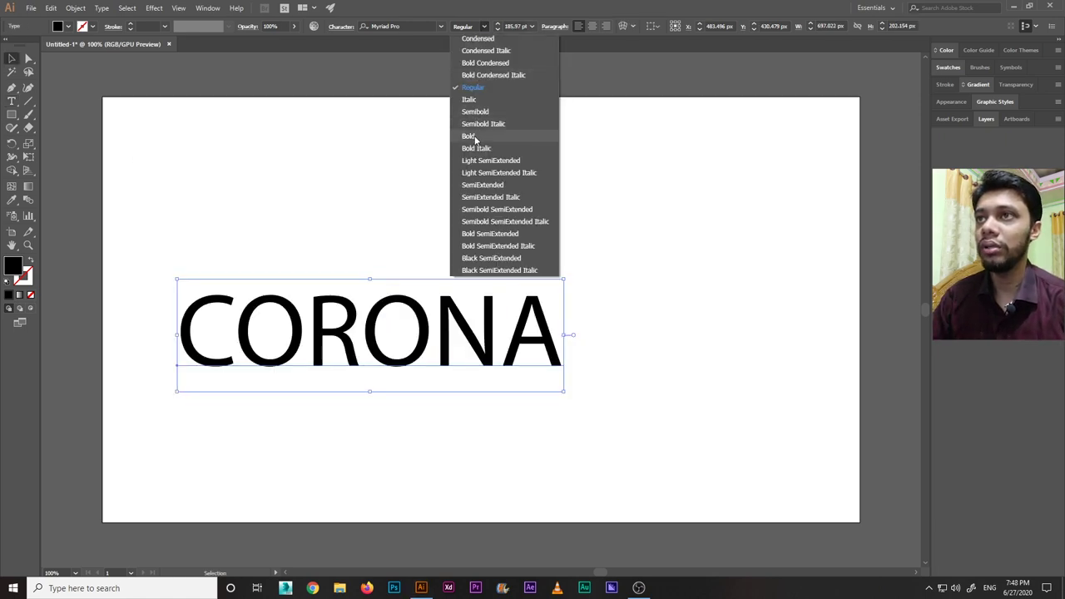
click(474, 133)
click(70, 27)
click(54, 78)
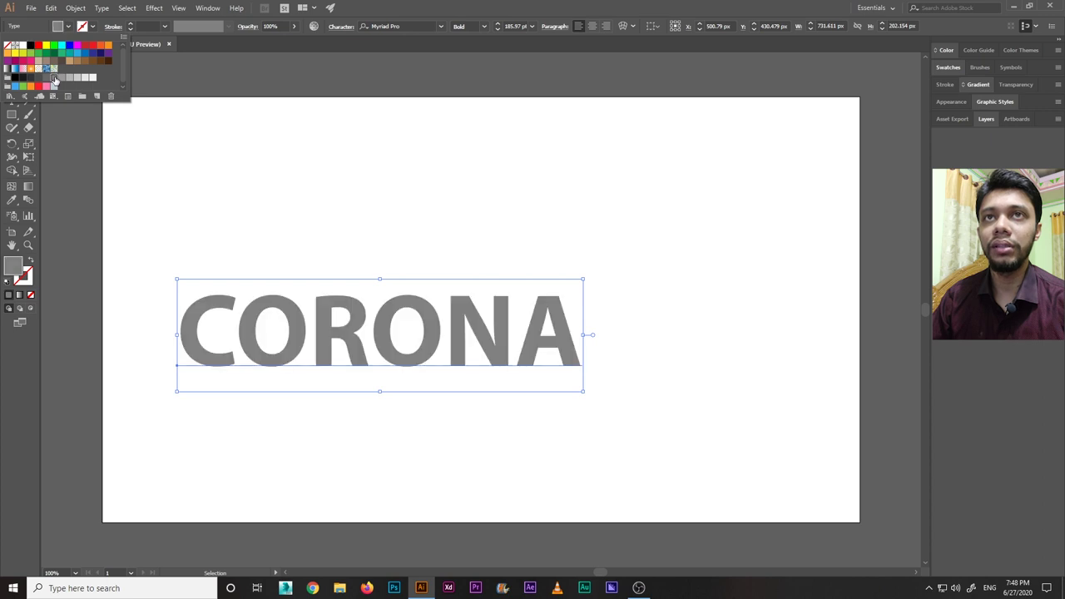
click(15, 53)
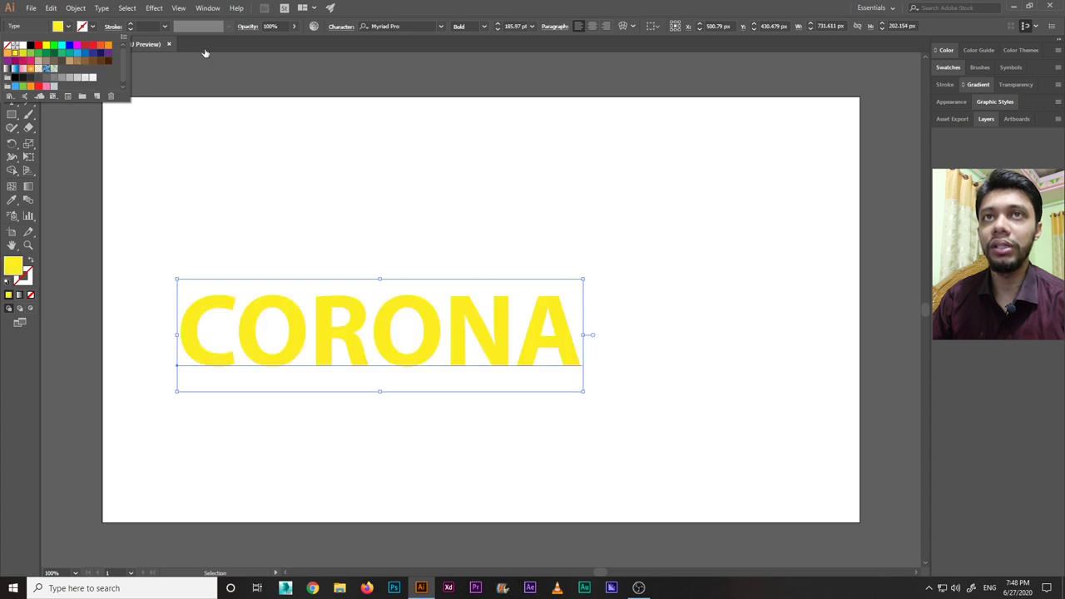
drag(418, 306, 480, 278)
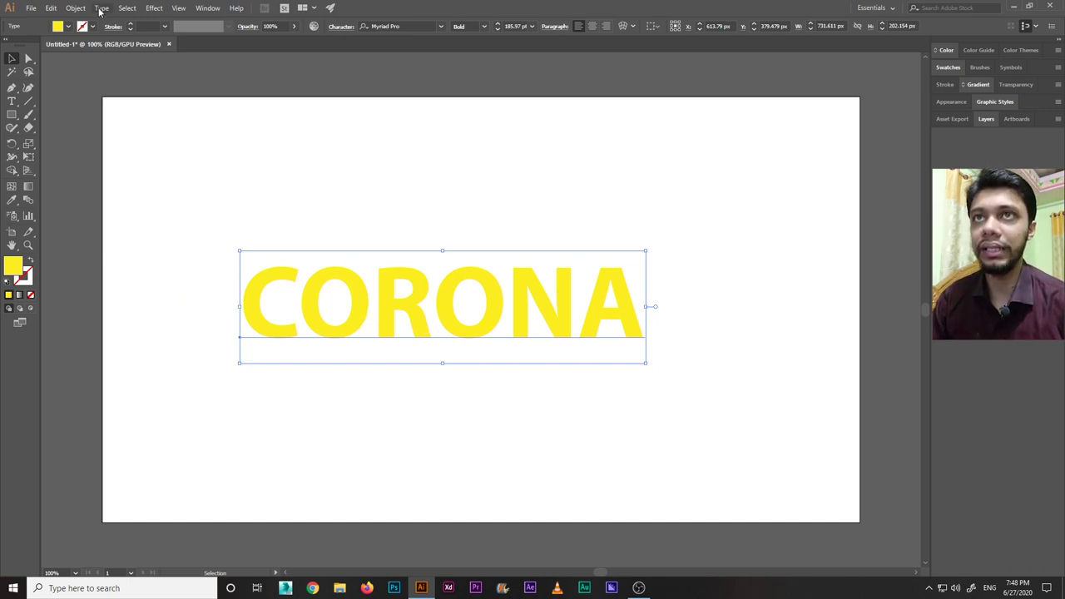
click(154, 9)
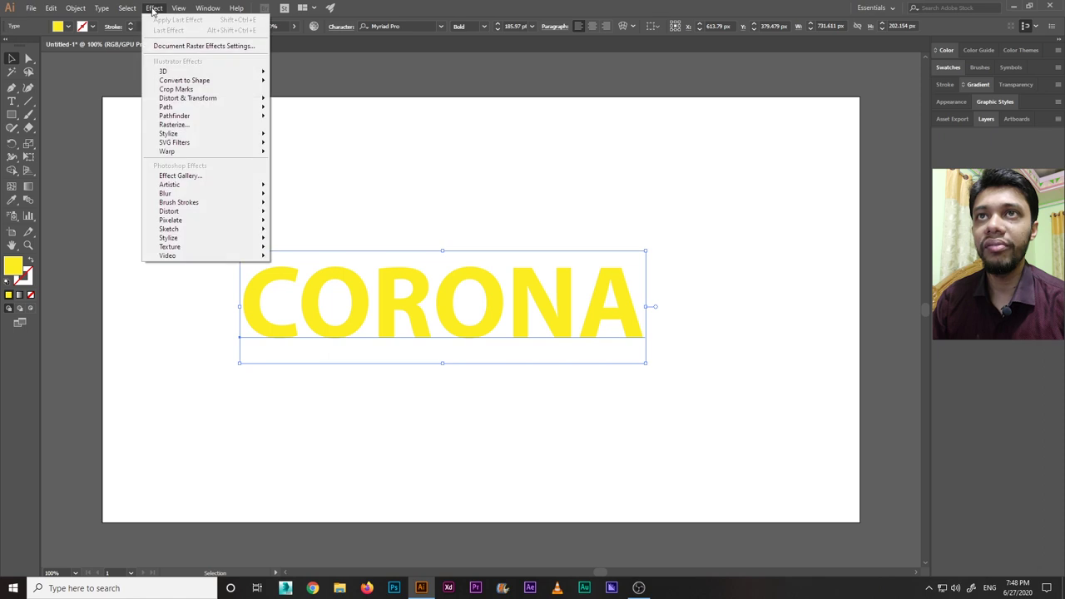
Apply 3D Extrude & Bevel to the text with Preview, tilting it back to 63°, -31°, 9°.
mouse_move(173, 73)
click(327, 74)
drag(625, 98, 687, 78)
click(583, 299)
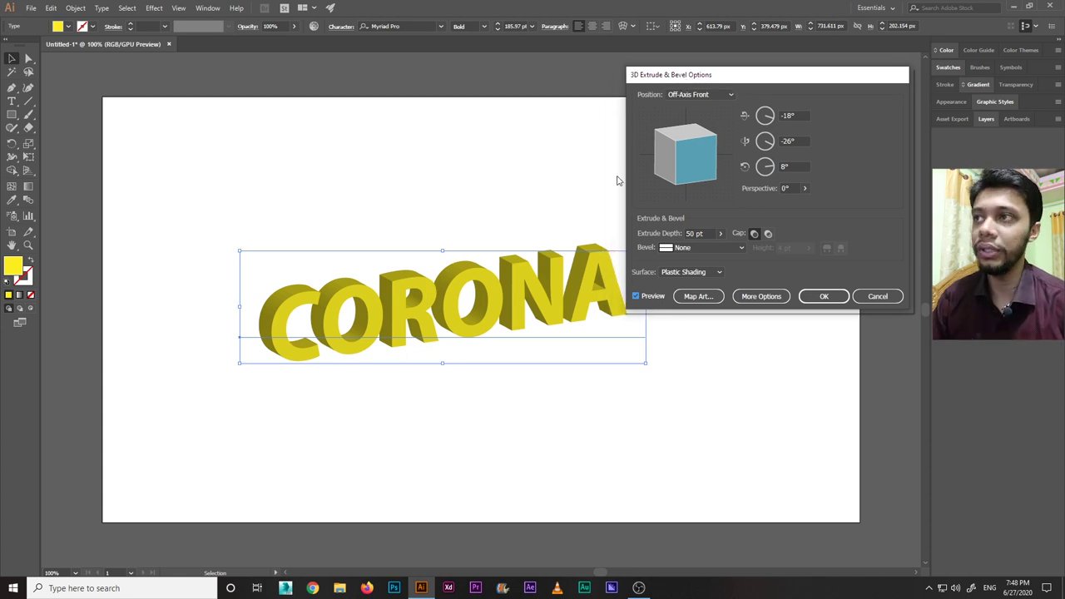
drag(699, 159, 689, 130)
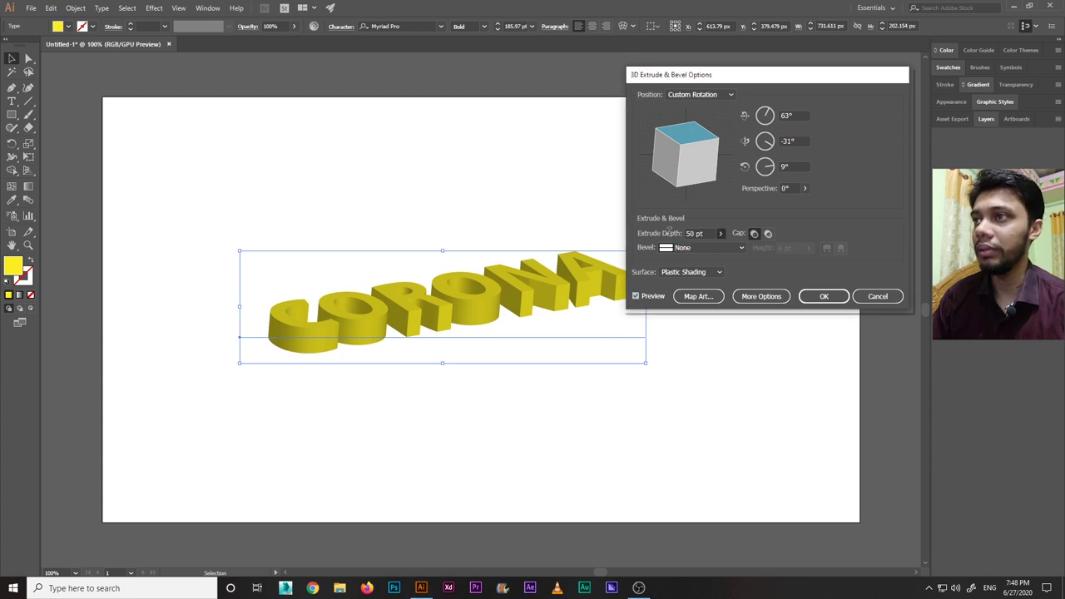
Set extrude depth to 20 pt and perspective to 80°, and move the light up-left.
click(651, 234)
text(20)
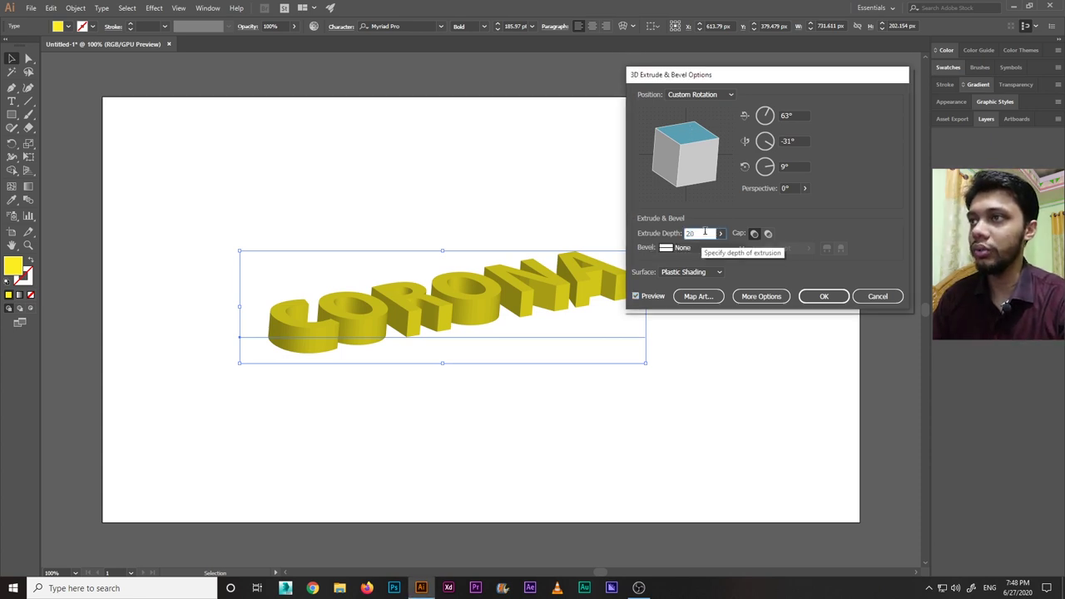
click(792, 165)
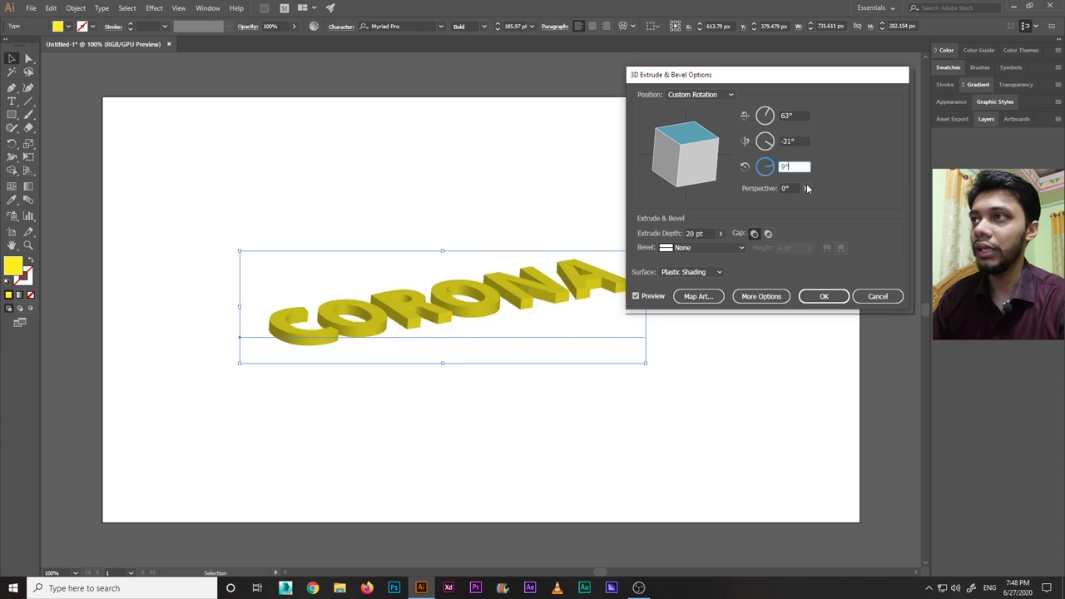
click(806, 188)
drag(773, 207, 783, 206)
click(840, 230)
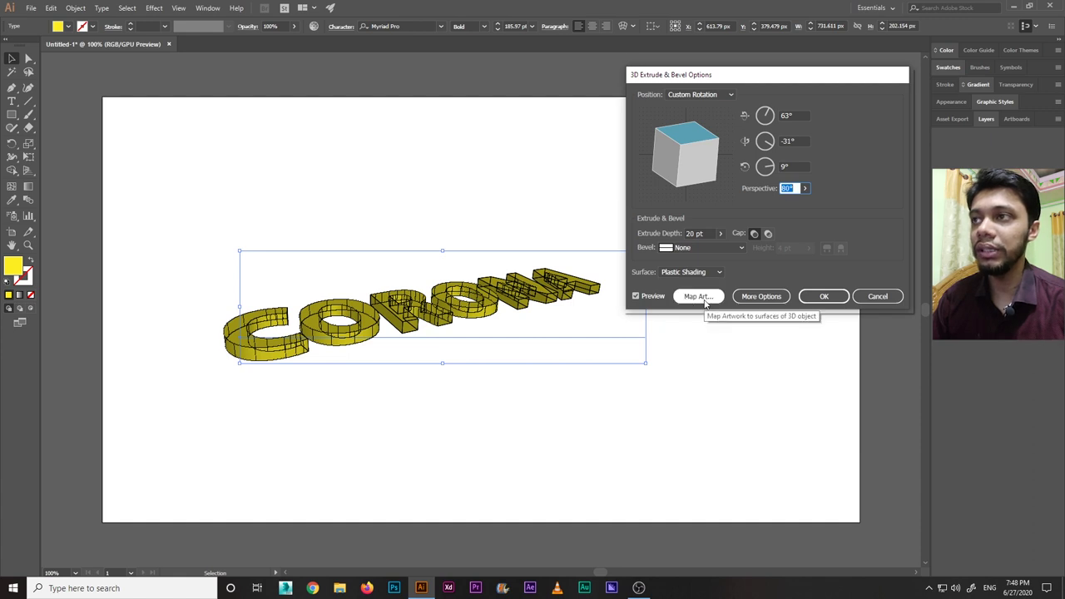
click(762, 296)
drag(665, 301, 660, 293)
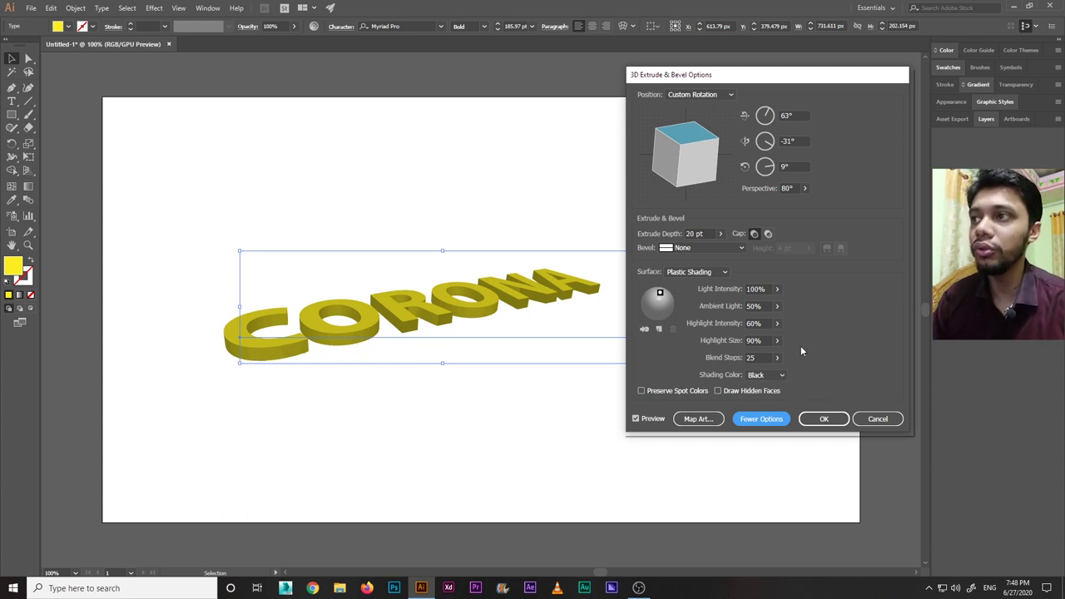
Set blend steps to 100, nudge the light slightly left, and apply the CORONA extrusion.
double_click(752, 358)
text(10)
click(759, 341)
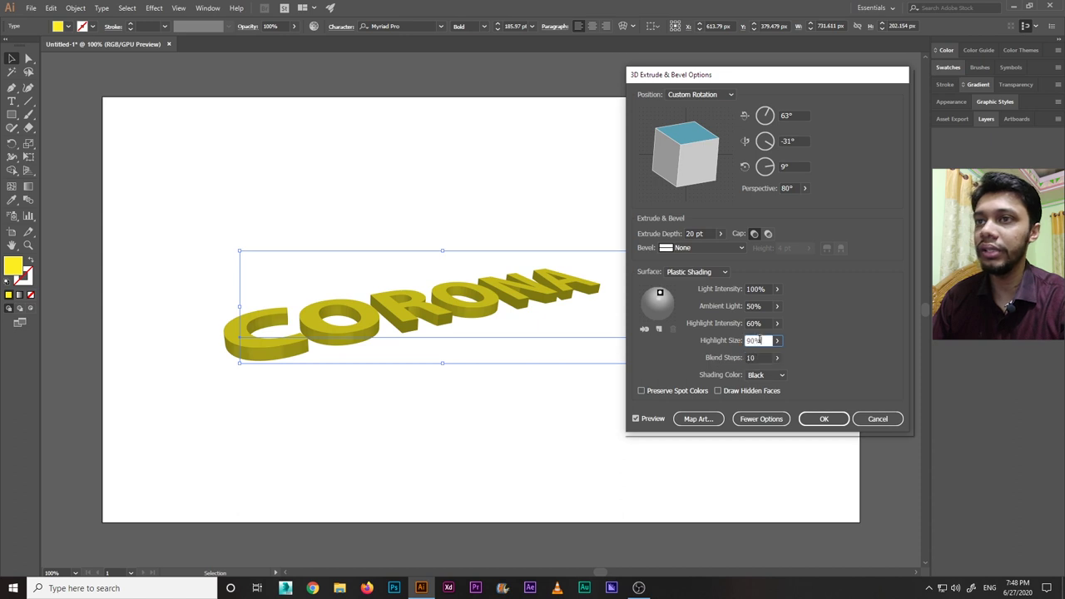
click(755, 357)
click(756, 340)
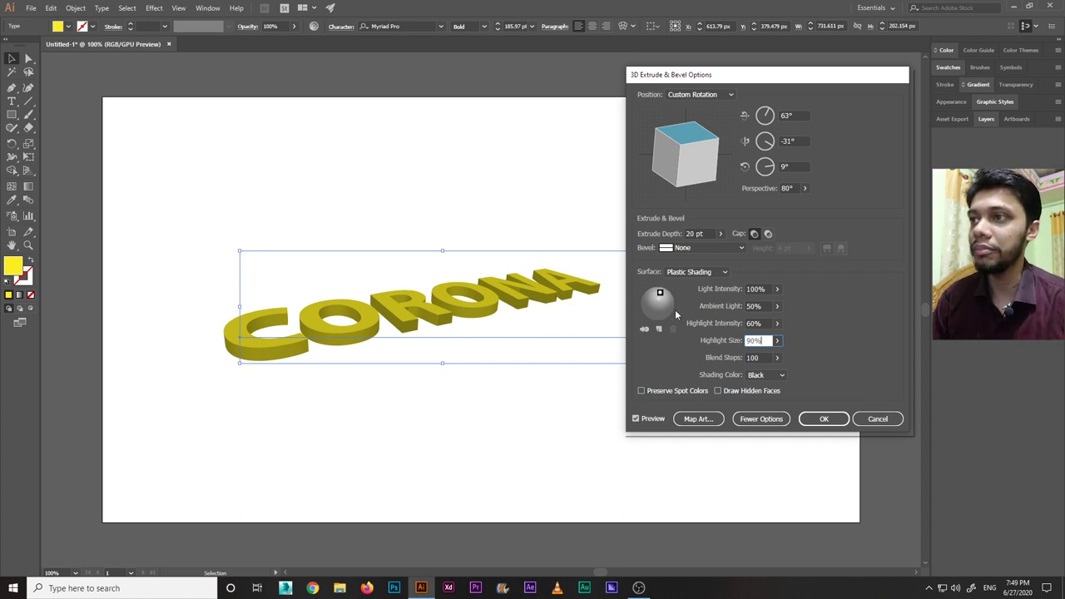
drag(662, 298, 658, 294)
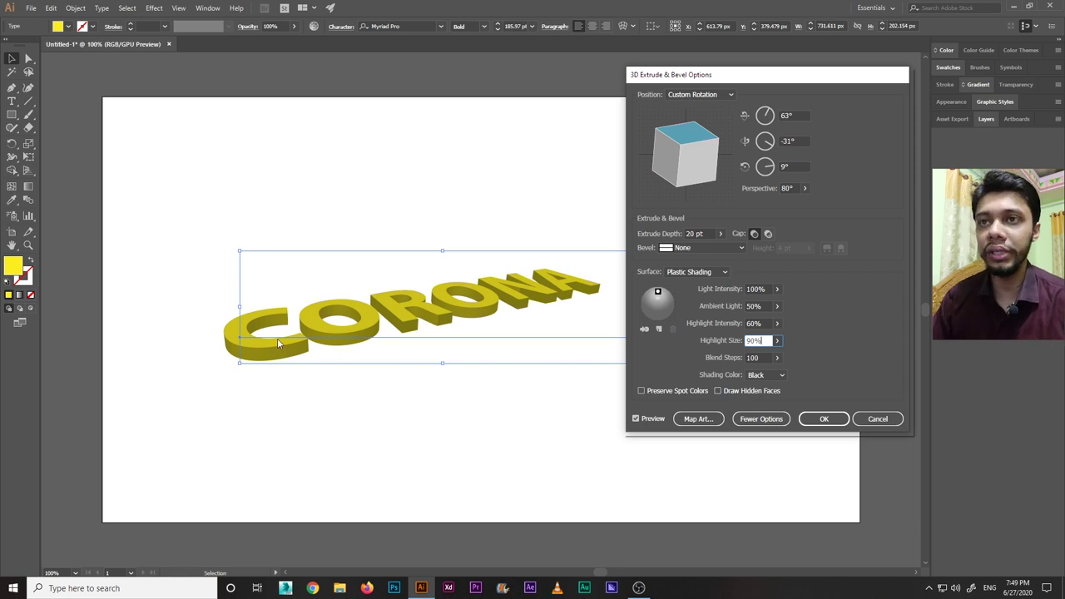
click(823, 420)
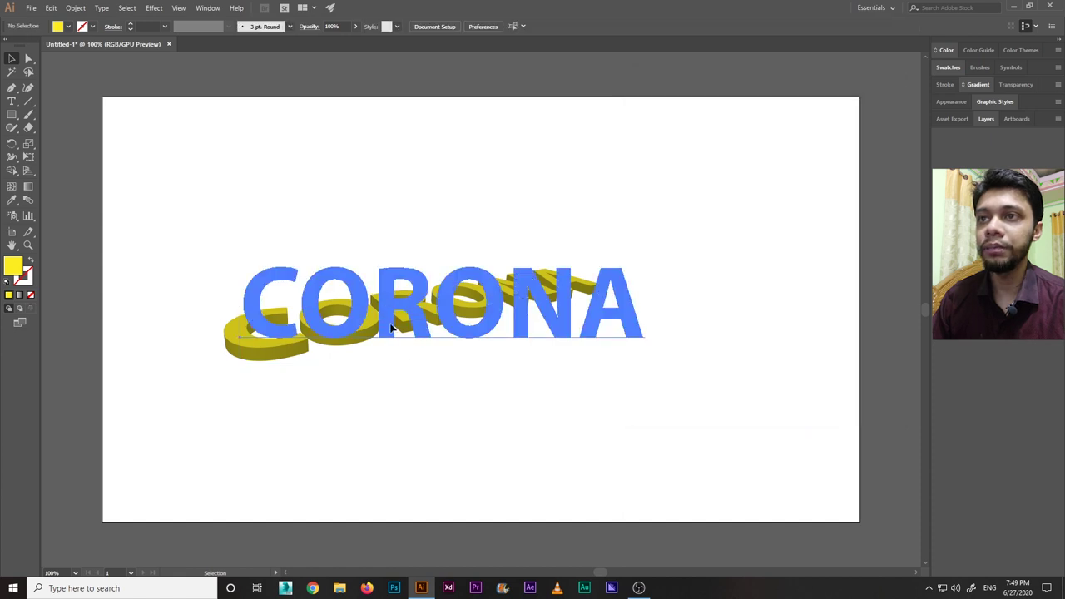
click(666, 489)
Expand the 3D CORONA text's appearance into editable vector shapes.
drag(666, 490, 228, 210)
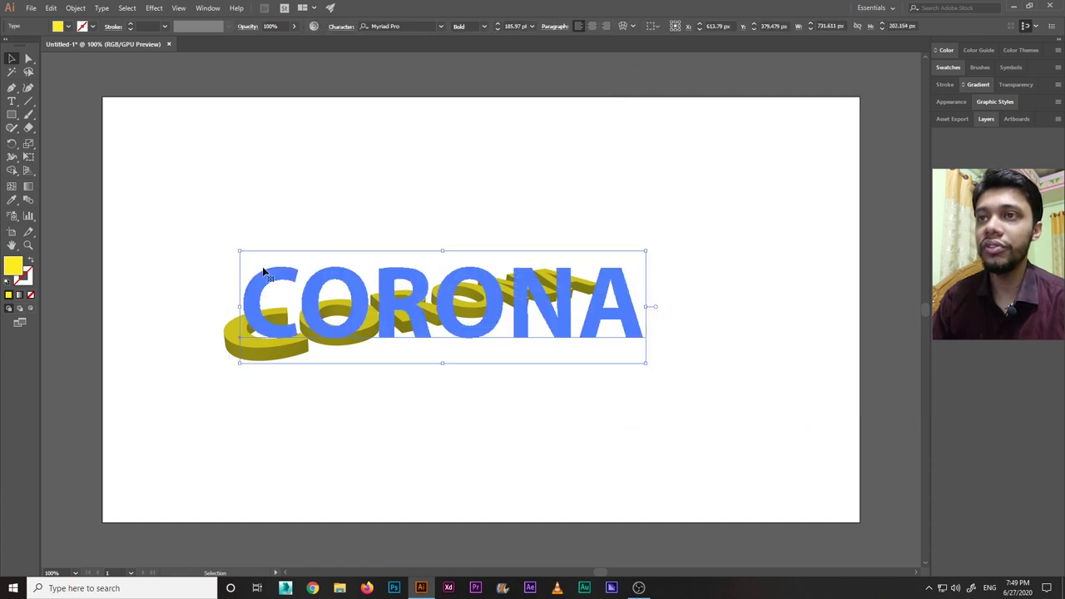
click(76, 8)
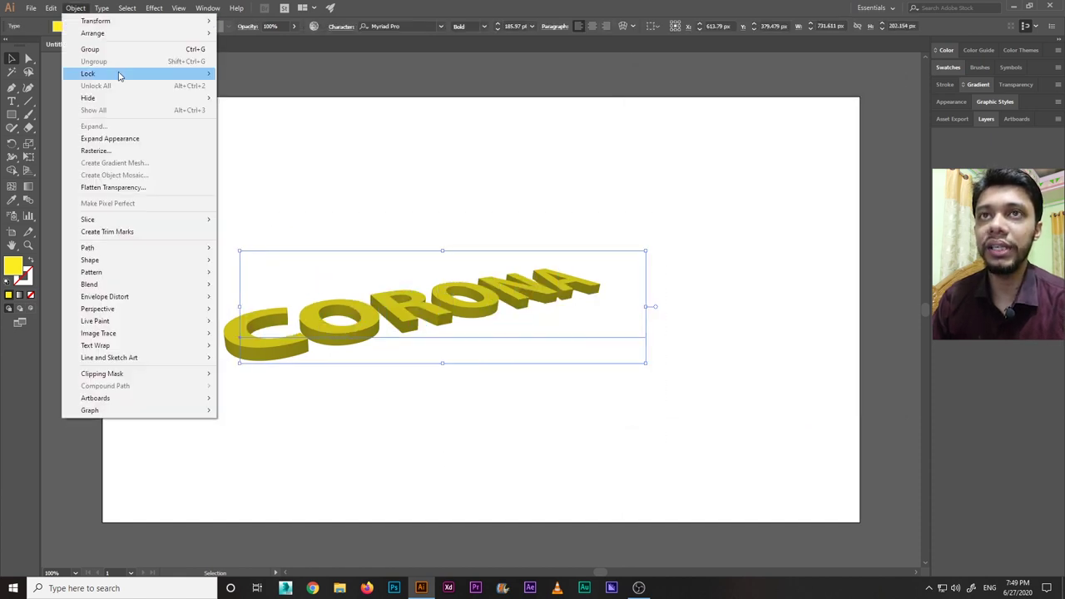
click(154, 145)
Ungroup the expanded CORONA artwork, select the letter C's paths, and zoom to 150%.
right_click(440, 291)
click(484, 372)
click(269, 347)
key(a)
click(404, 321)
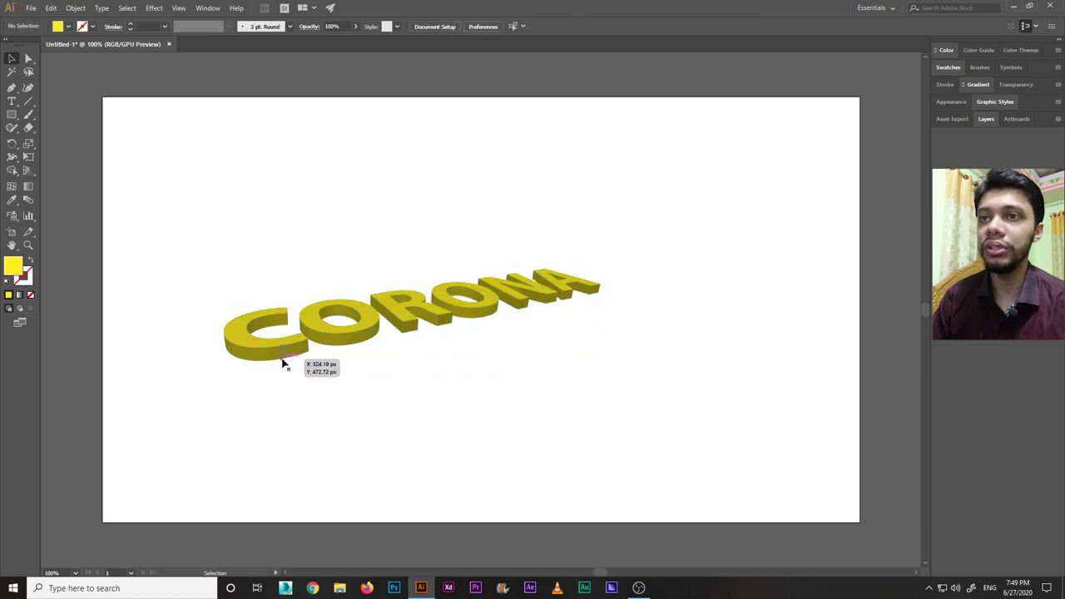
click(273, 350)
key(ctrl+plus)
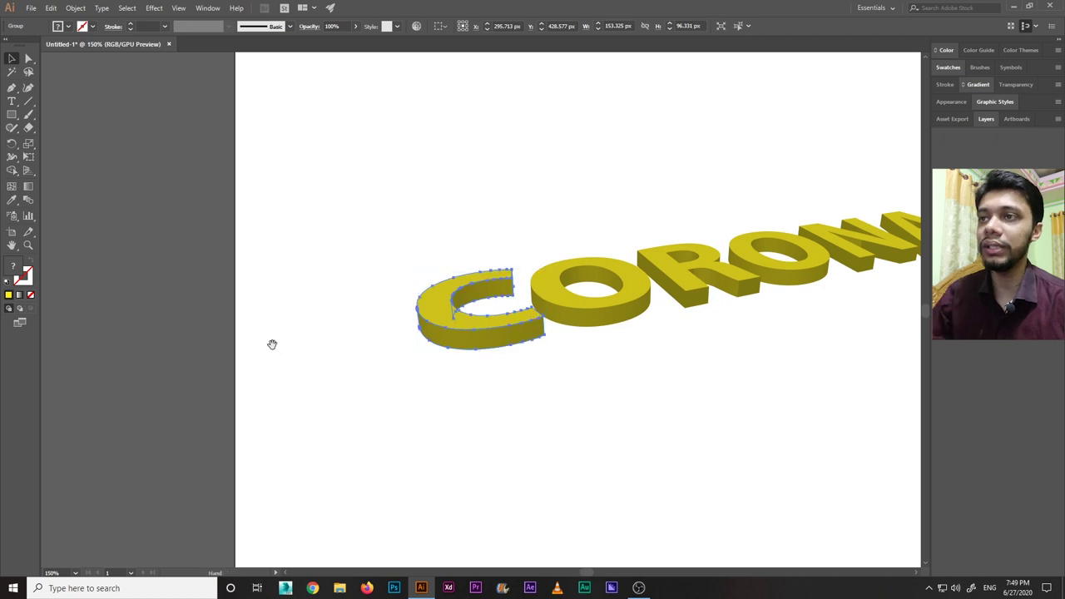
Try a gradient fill on the letter C, then undo it and deselect.
scroll(271, 344, right, 5)
drag(320, 316, 340, 320)
key(v)
click(233, 344)
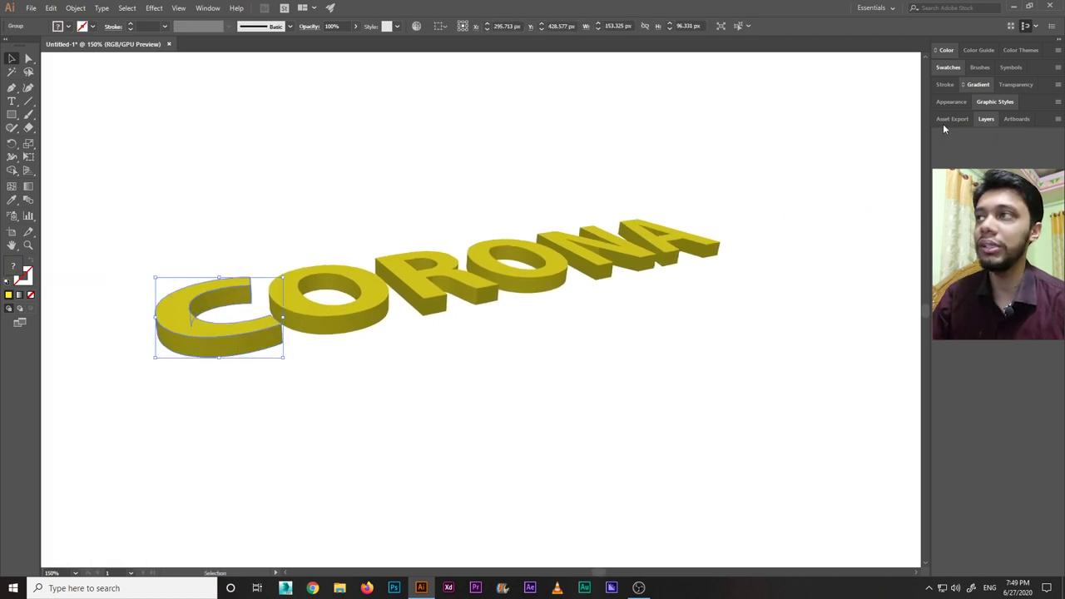
click(967, 85)
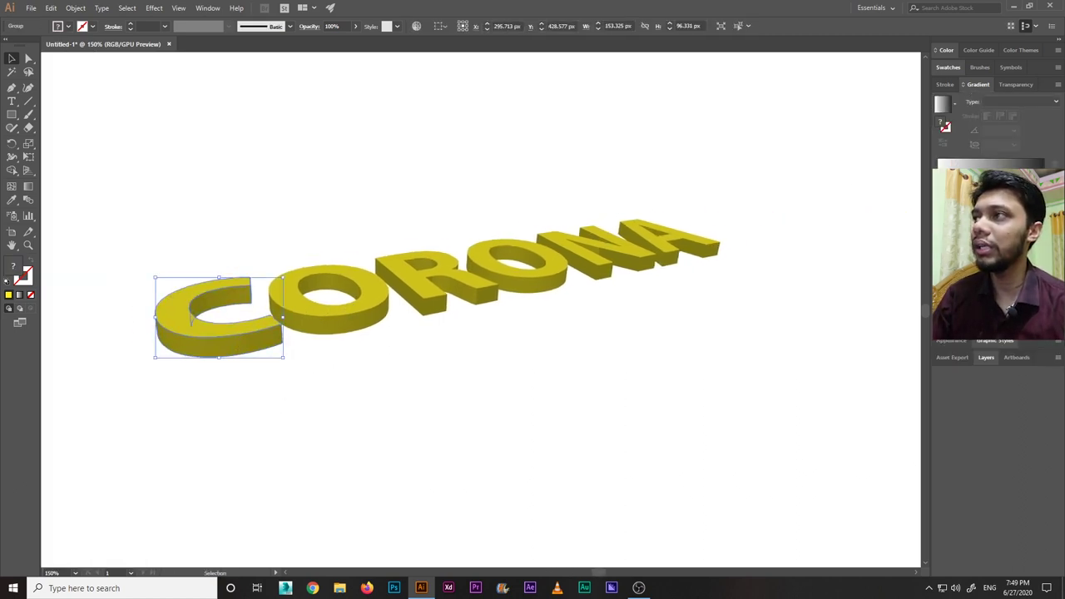
click(990, 163)
click(953, 69)
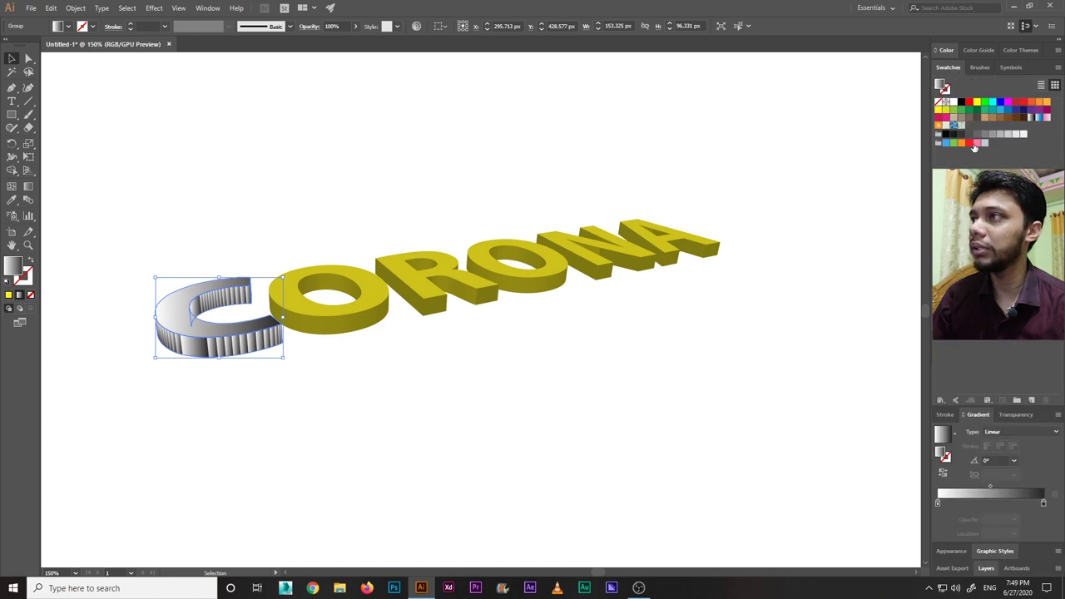
key(a)
key(ctrl+z)
key(v)
key(ctrl+shift+a)
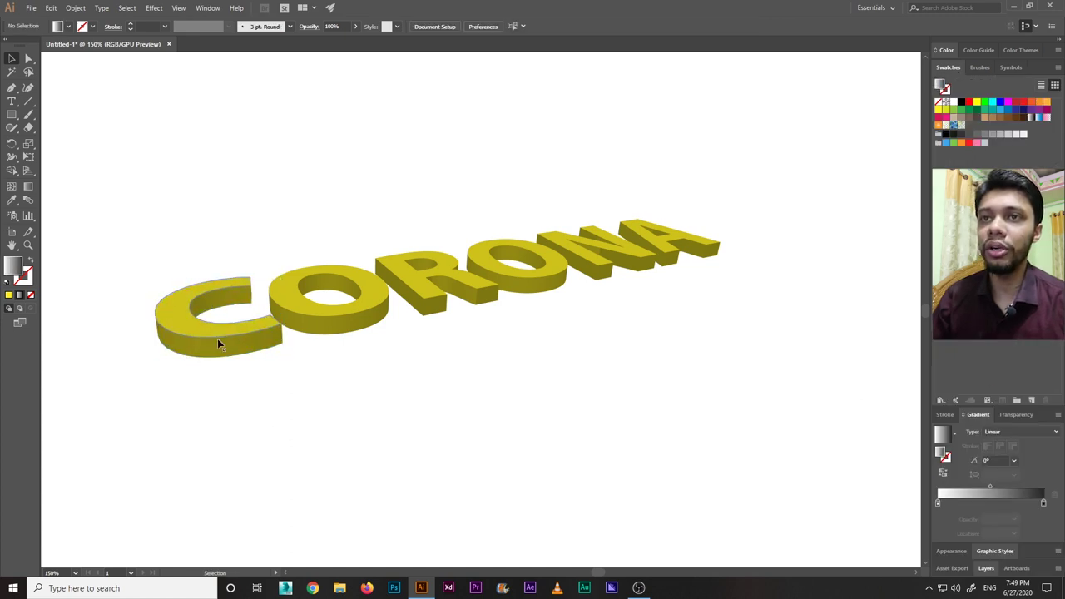
Regroup the C's pieces, then ungroup all the CORONA letters.
right_click(226, 324)
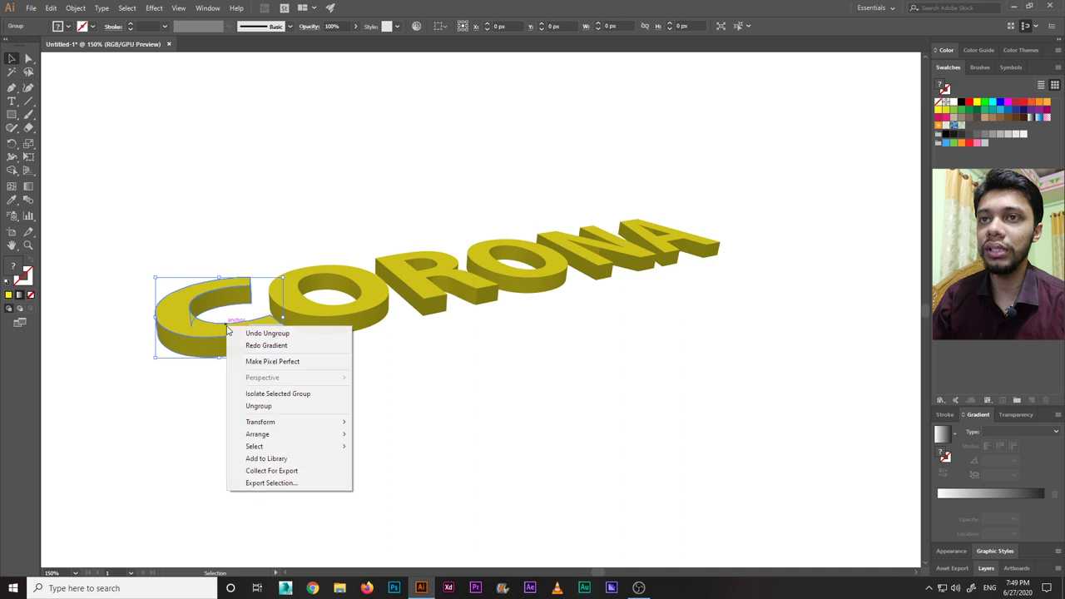
click(250, 405)
drag(150, 237, 664, 321)
right_click(500, 278)
click(527, 362)
click(413, 406)
Select the letters C, O, R, O, N, A and give them a linear gradient fill.
click(257, 325)
click(340, 318)
click(416, 304)
click(226, 316)
shift+click(333, 315)
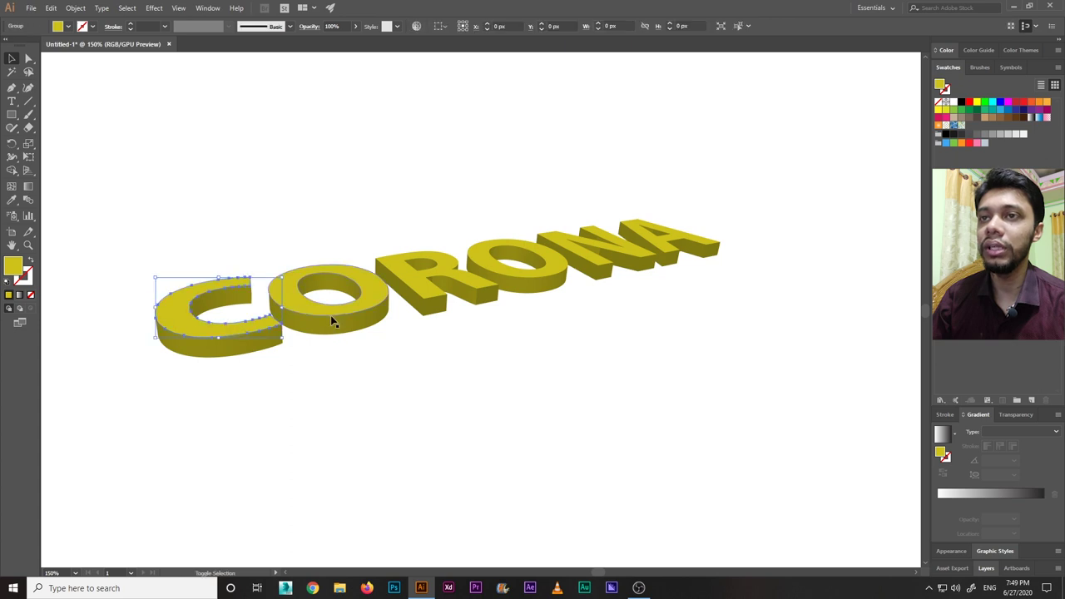
shift+click(419, 295)
shift+click(549, 268)
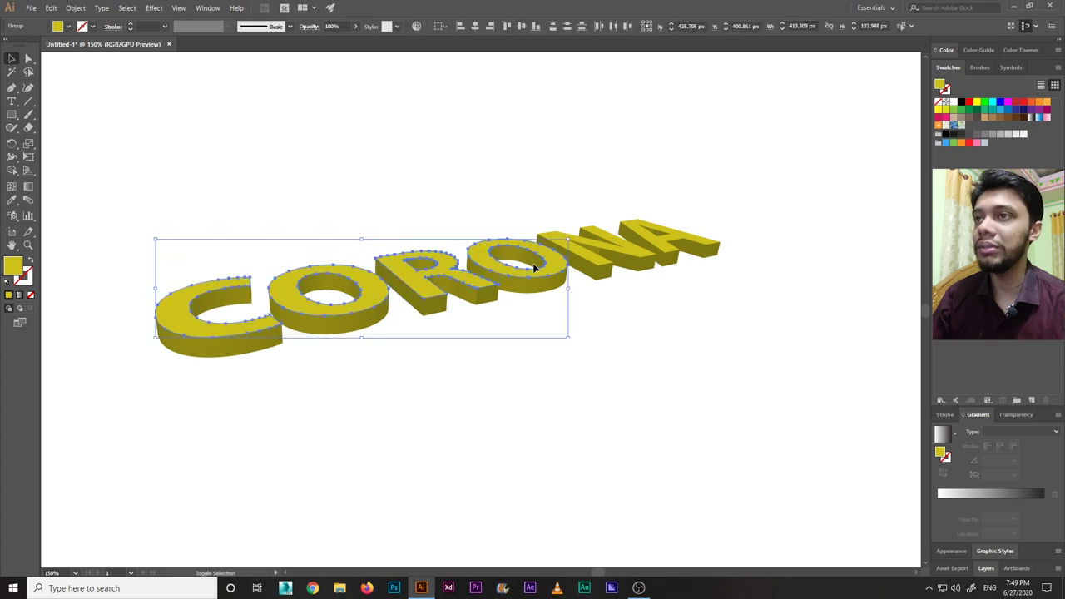
shift+click(649, 244)
shift+click(662, 245)
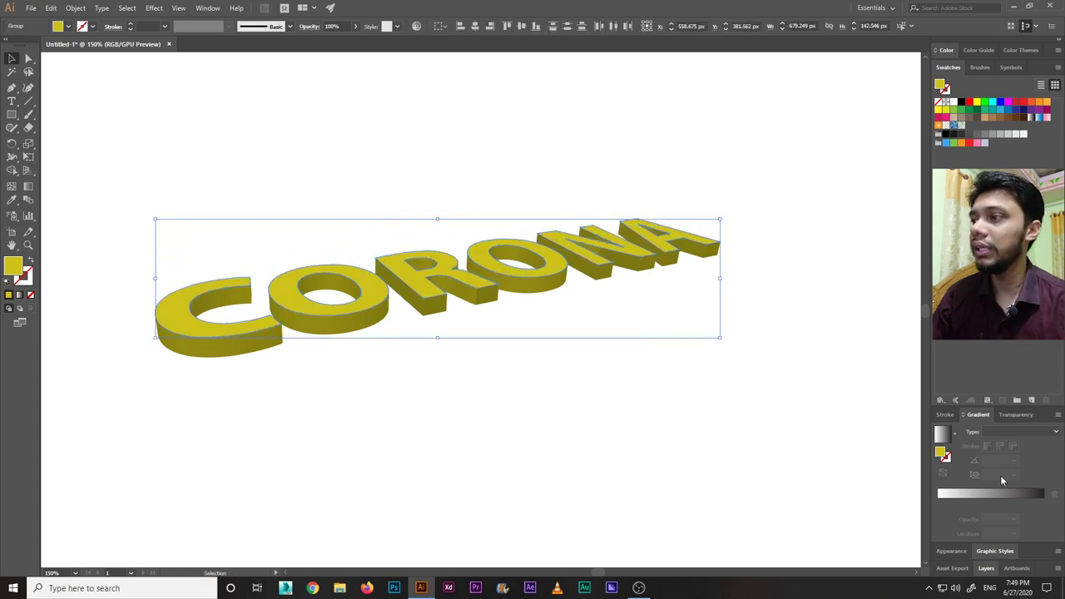
click(997, 494)
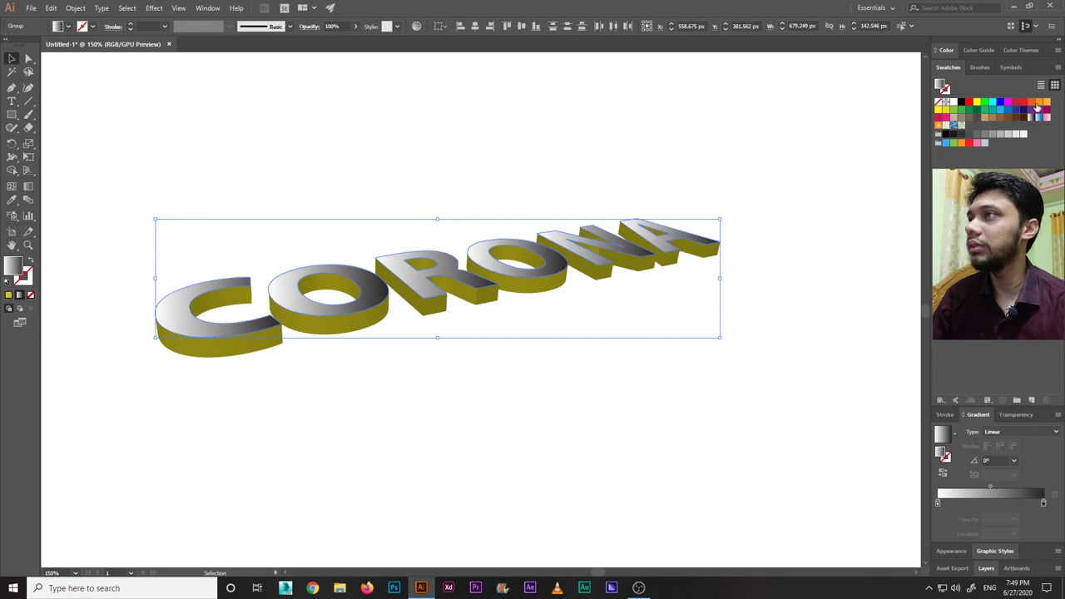
Set the gradient stops to orange-red and light orange at a 90° angle, then deselect and zoom out.
click(1044, 502)
click(1027, 101)
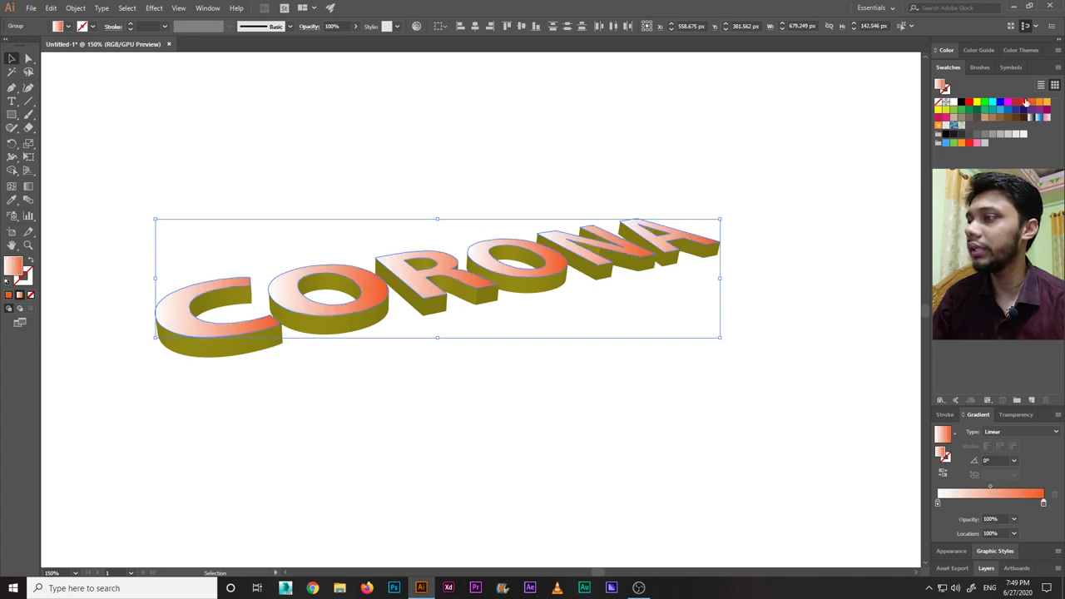
drag(1046, 101, 957, 461)
click(939, 504)
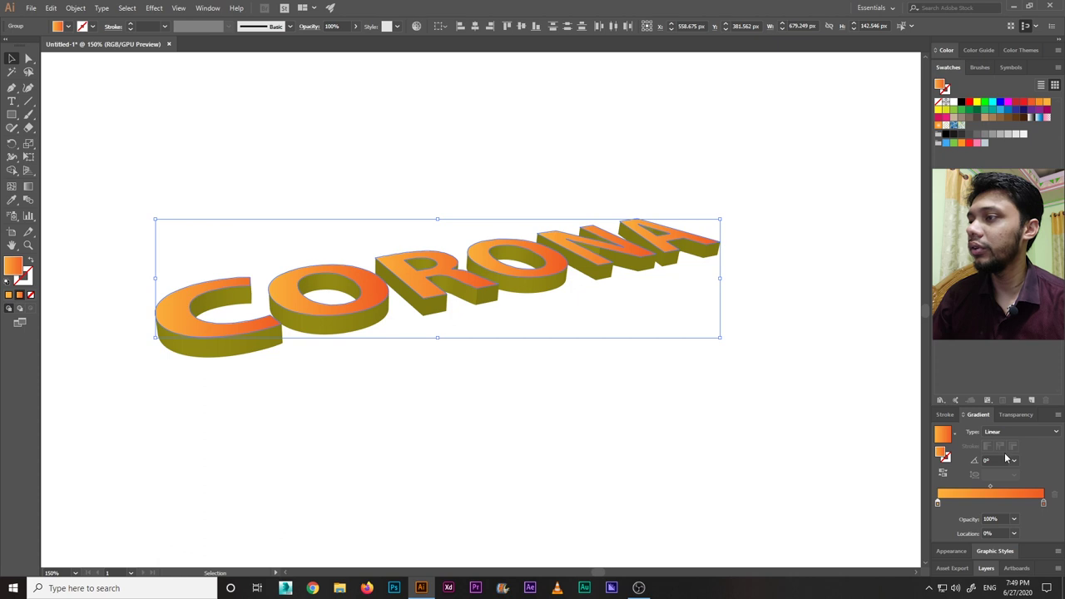
click(995, 460)
key(Return)
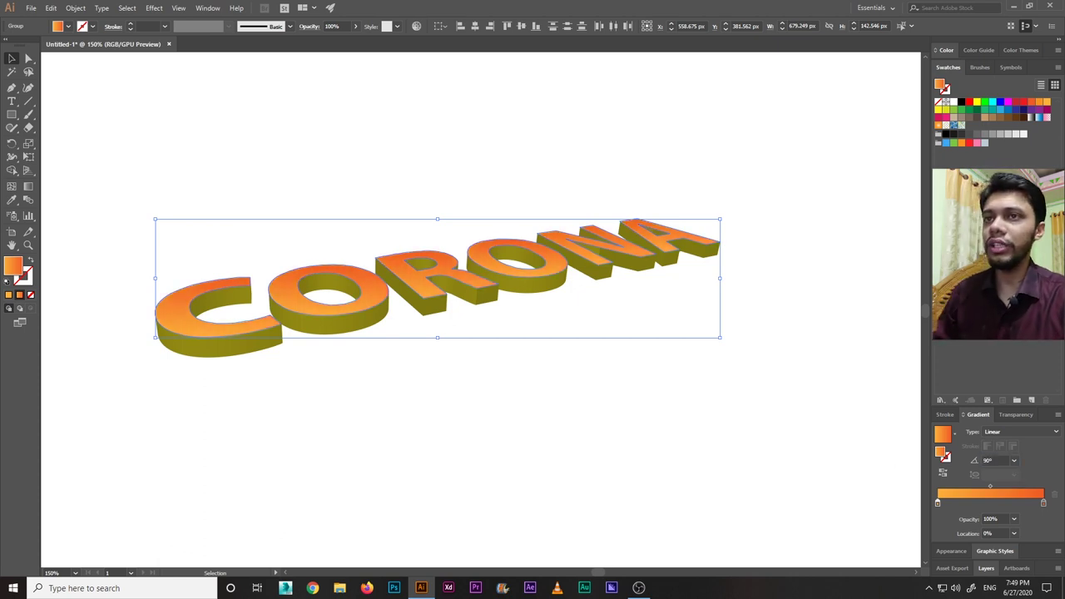
click(585, 419)
key(ctrl+1)
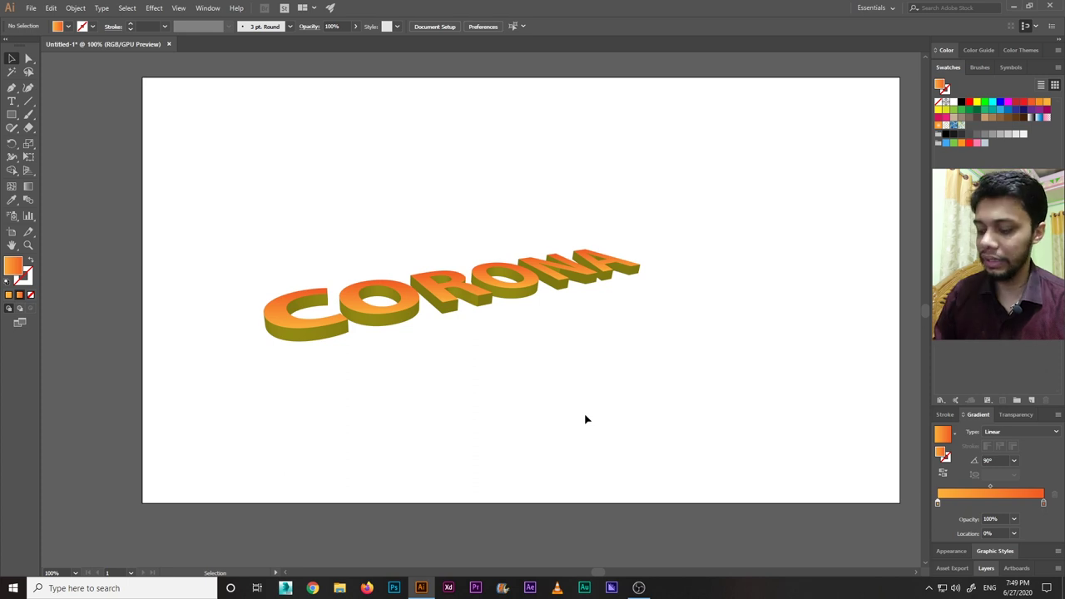
Zoom to 150%, select the CORONA artwork, and test pulling a piece off the R, undoing each move.
key(ctrl+equal)
drag(144, 216, 718, 358)
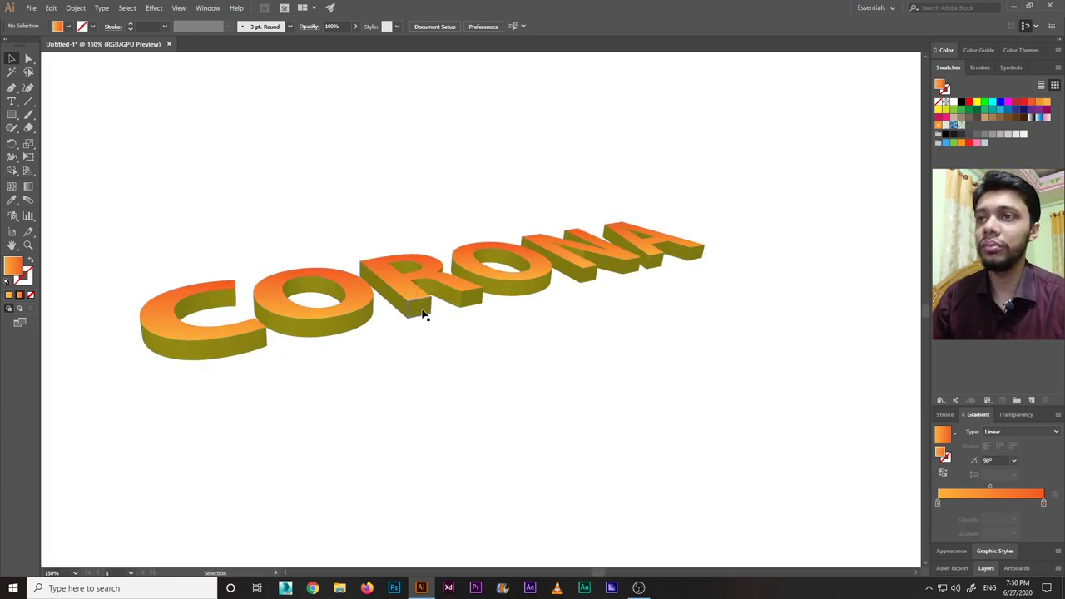
drag(424, 311, 456, 419)
key(ctrl+z)
drag(472, 301, 499, 395)
key(ctrl+z)
drag(529, 288, 619, 372)
key(ctrl+z)
Select and deselect the CORONA group and the letter C, briefly picking the Rectangle tool.
click(618, 372)
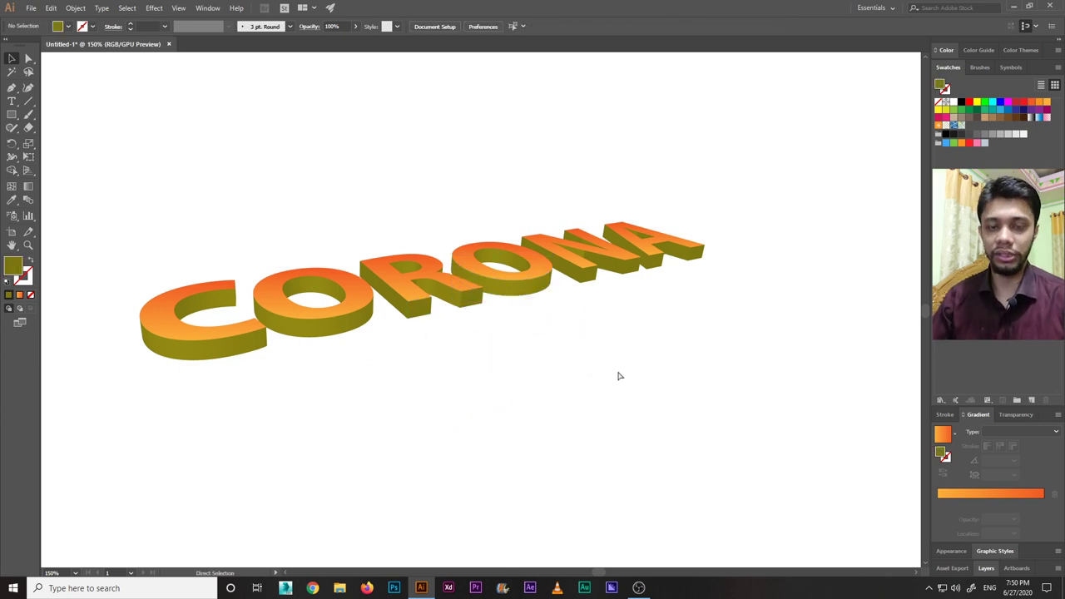
key(ctrl+a)
click(564, 371)
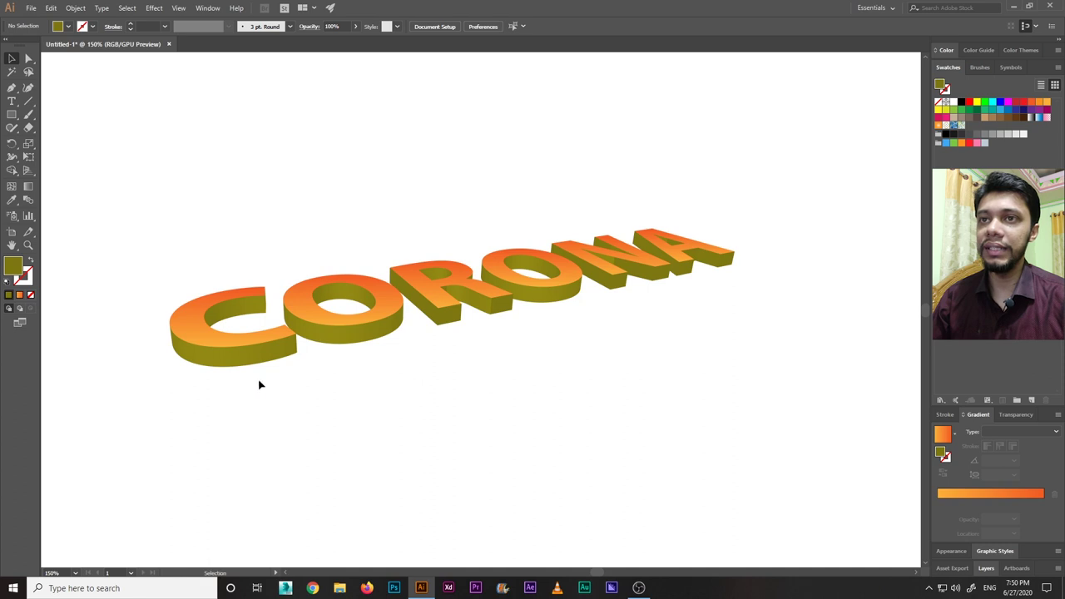
click(202, 307)
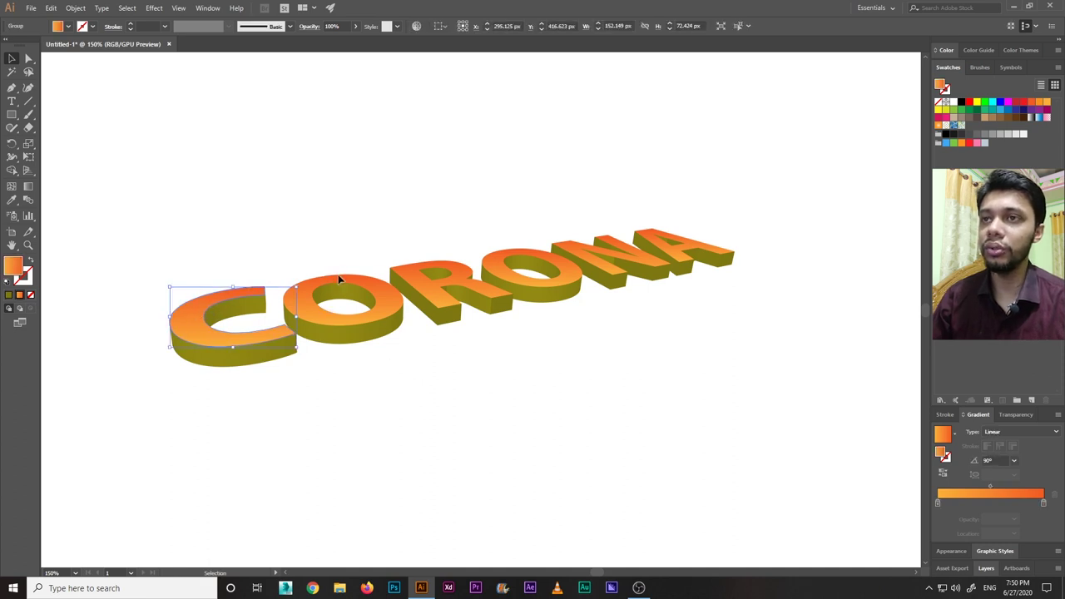
click(372, 399)
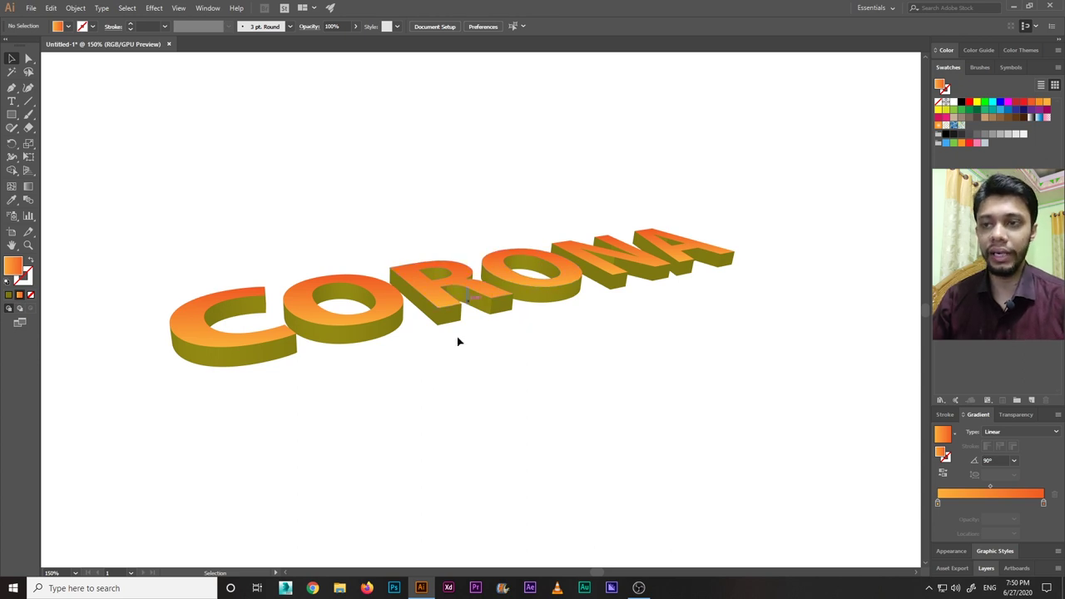
scroll(442, 335, down, 2)
click(13, 116)
click(15, 119)
key(v)
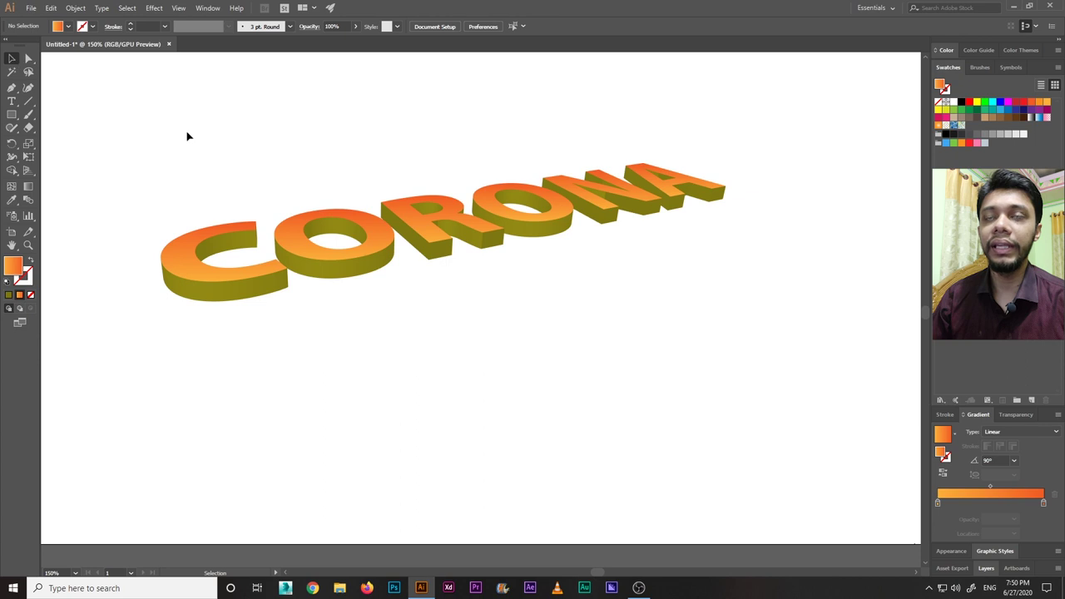
Move the C's front face off its extrusion, then undo back to the flat yellow CORONA text.
click(265, 282)
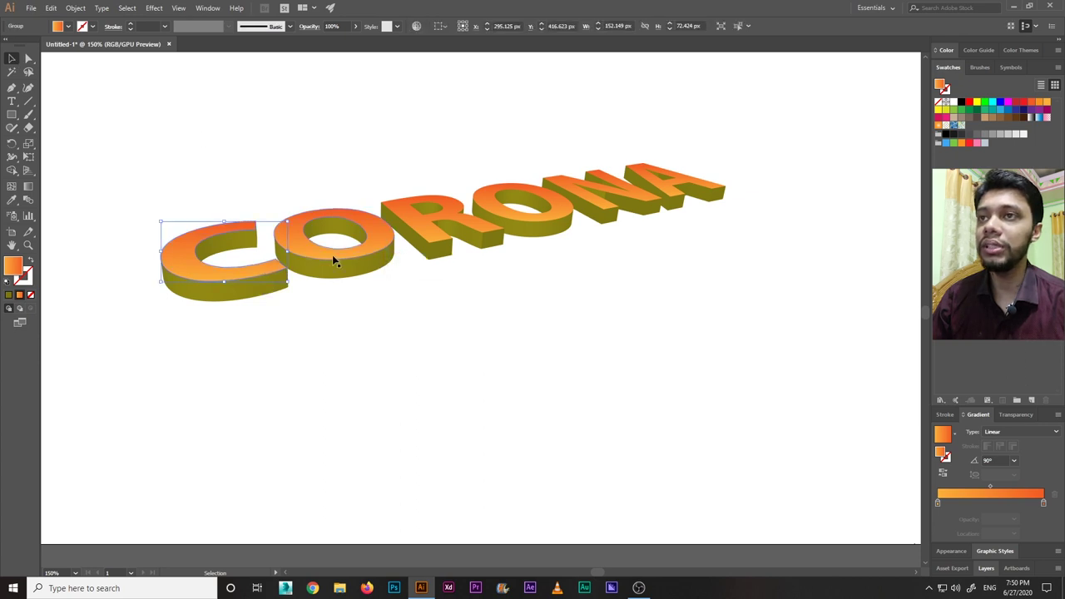
drag(283, 279, 383, 313)
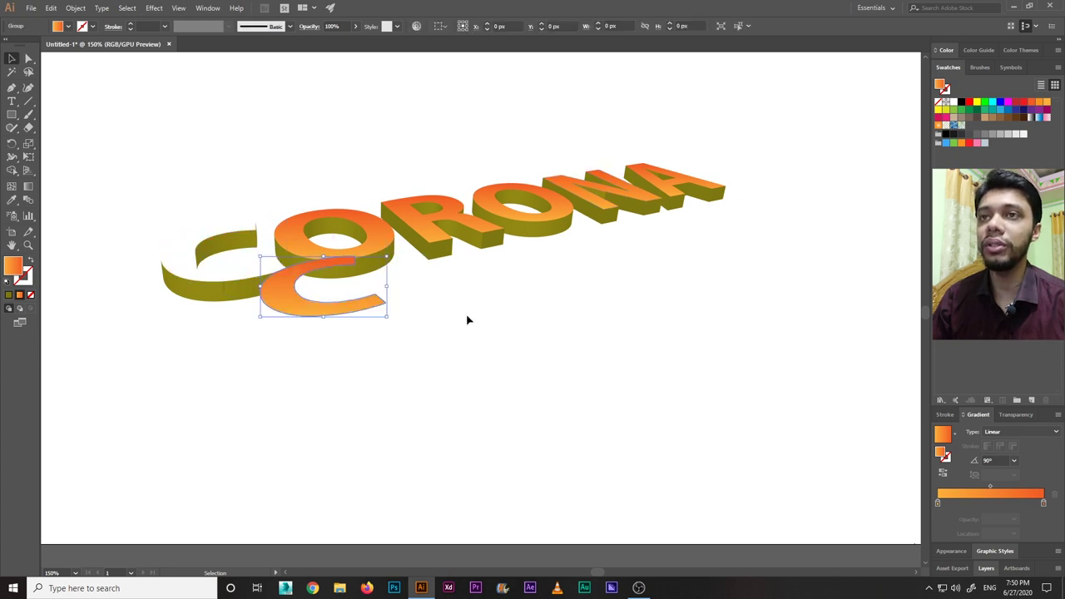
key(ctrl+z)
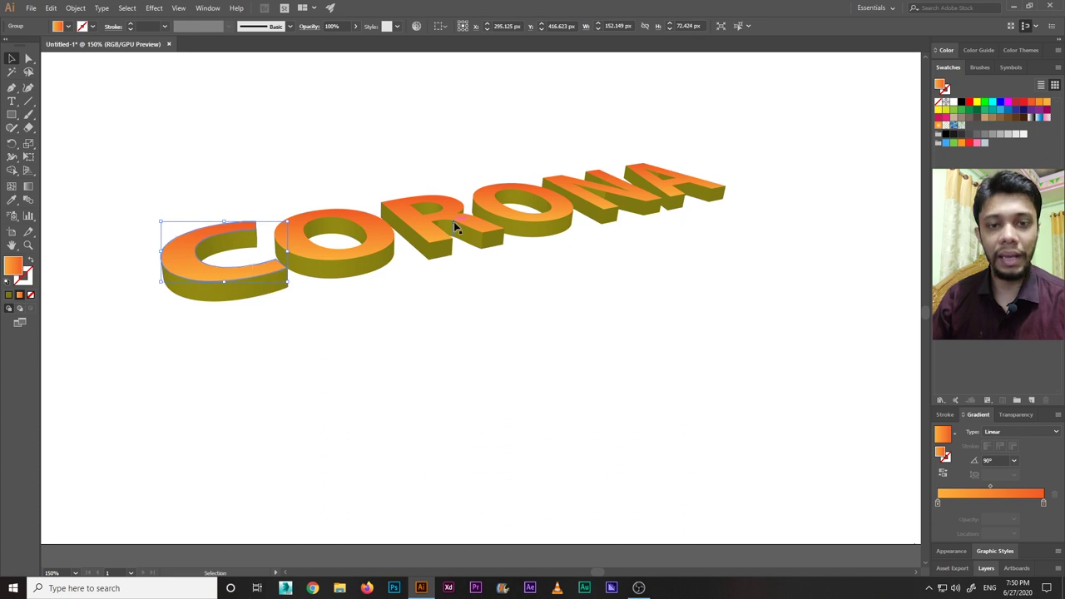
key(ctrl+z)
key(ctrl+z)
key(ctrl+z)
key(ctrl+z)
key(a)
key(ctrl+z)
key(ctrl+z)
click(358, 258)
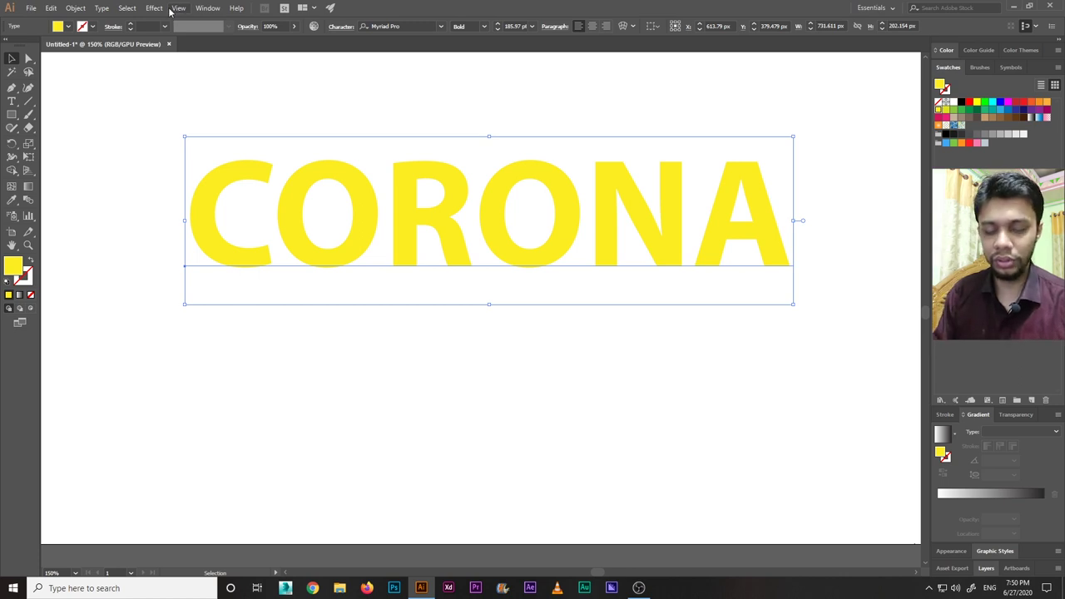
Redo back to the 3D extruded CORONA text and browse the 3D effects without applying any.
key(ctrl+shift+z)
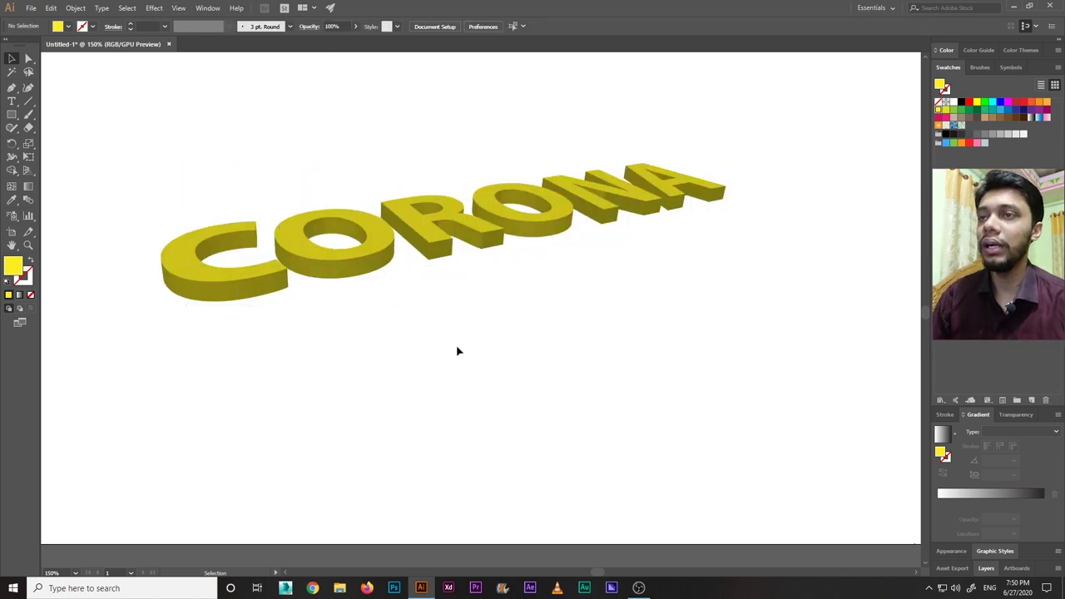
key(ctrl+shift+z)
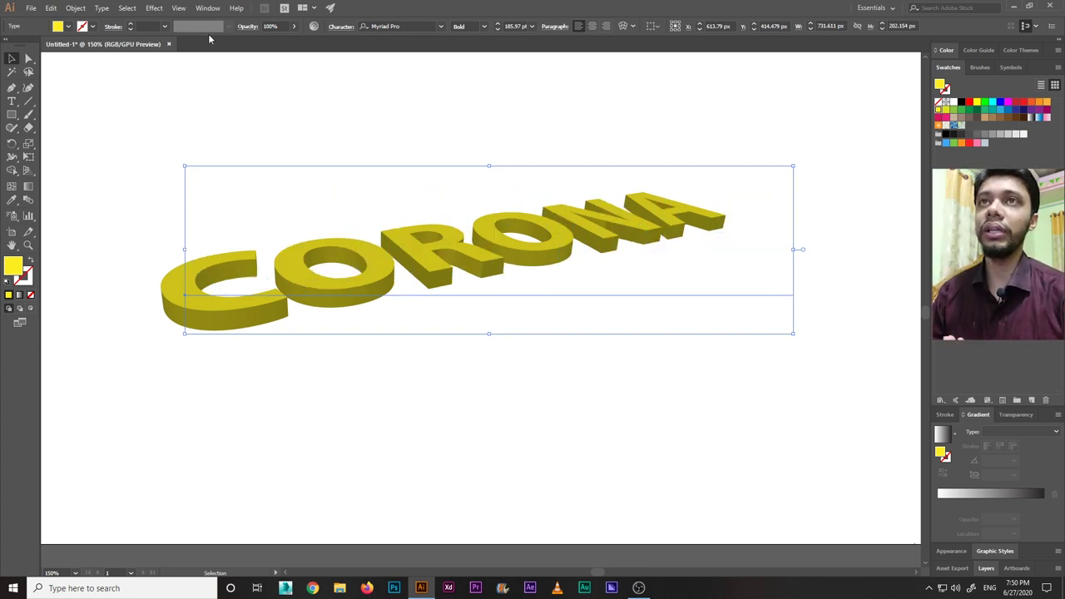
click(154, 8)
mouse_move(258, 71)
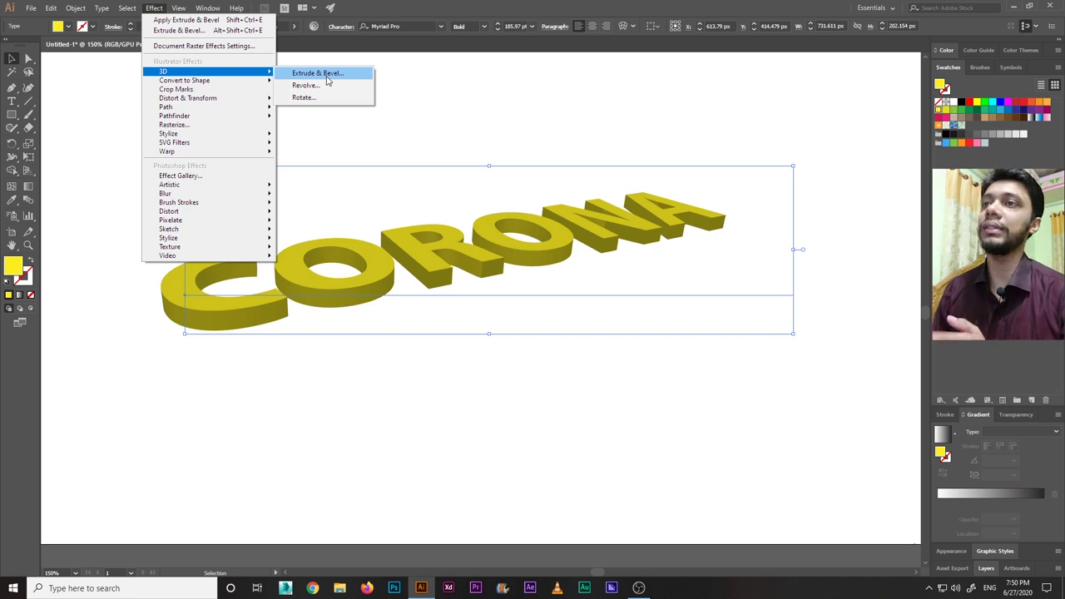
click(364, 224)
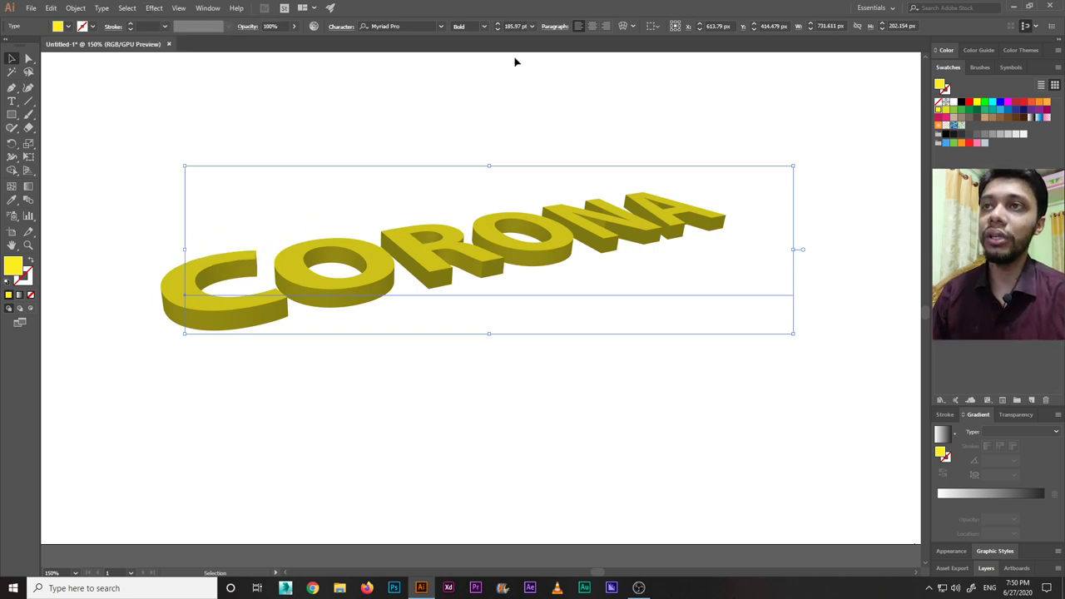
Show the Appearance panel as a taller floating panel and reselect the CORONA text.
click(208, 8)
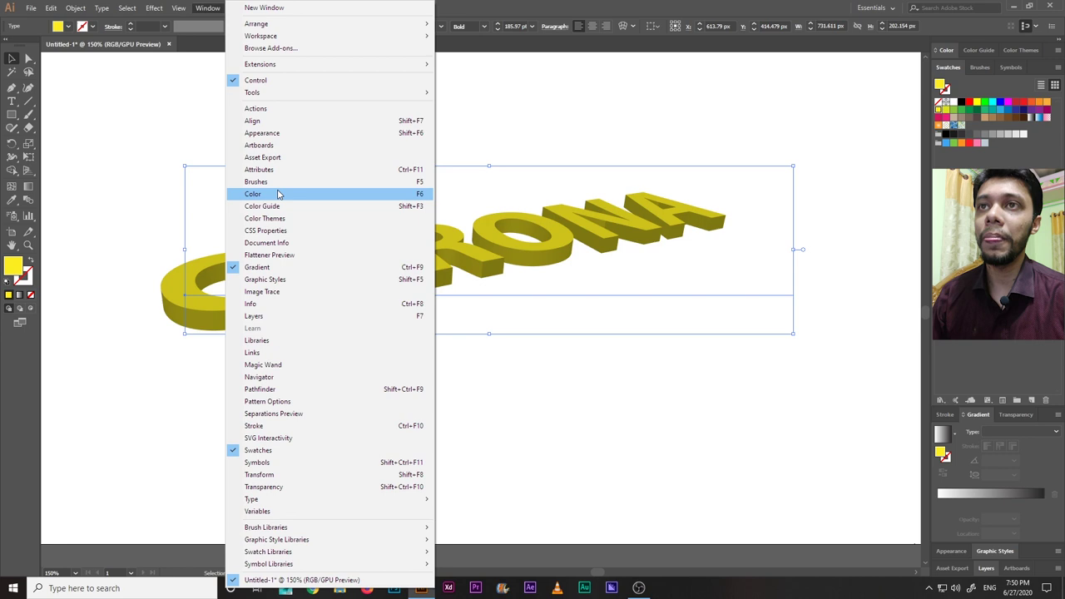
click(268, 133)
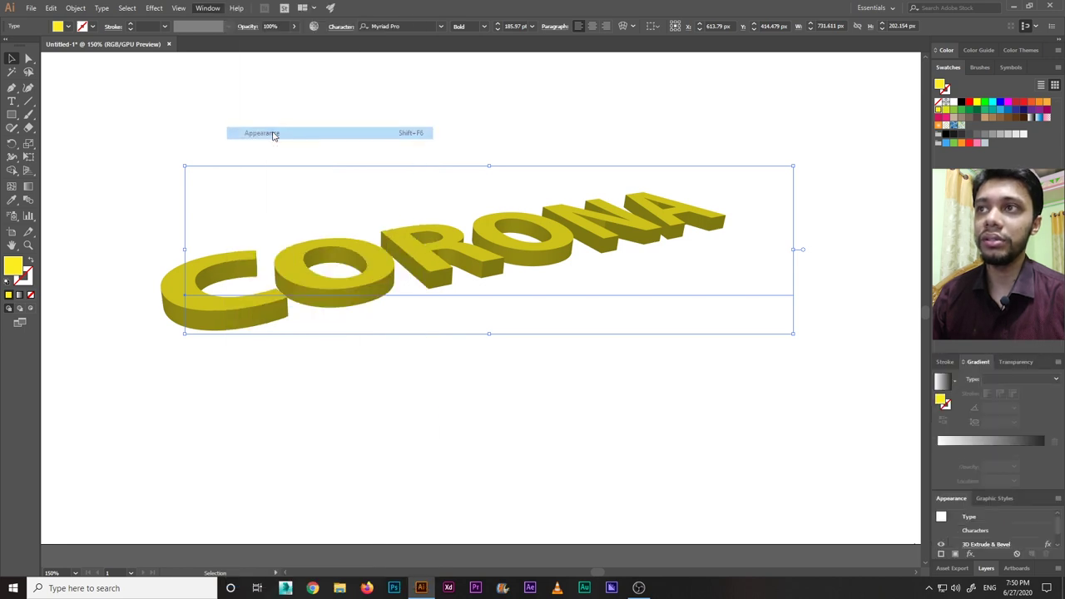
drag(951, 499, 840, 148)
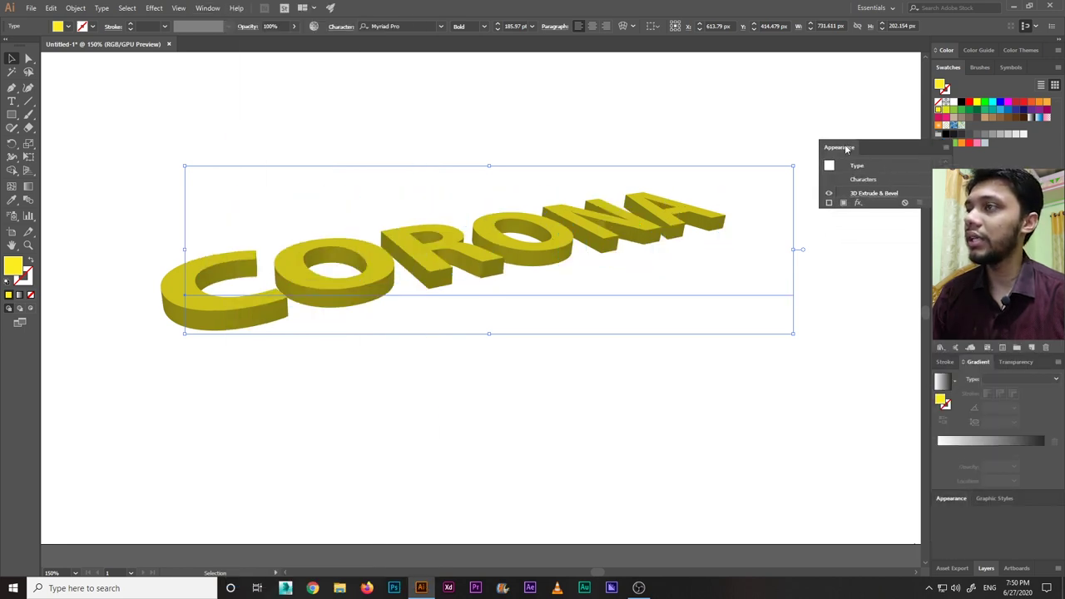
drag(865, 220, 869, 281)
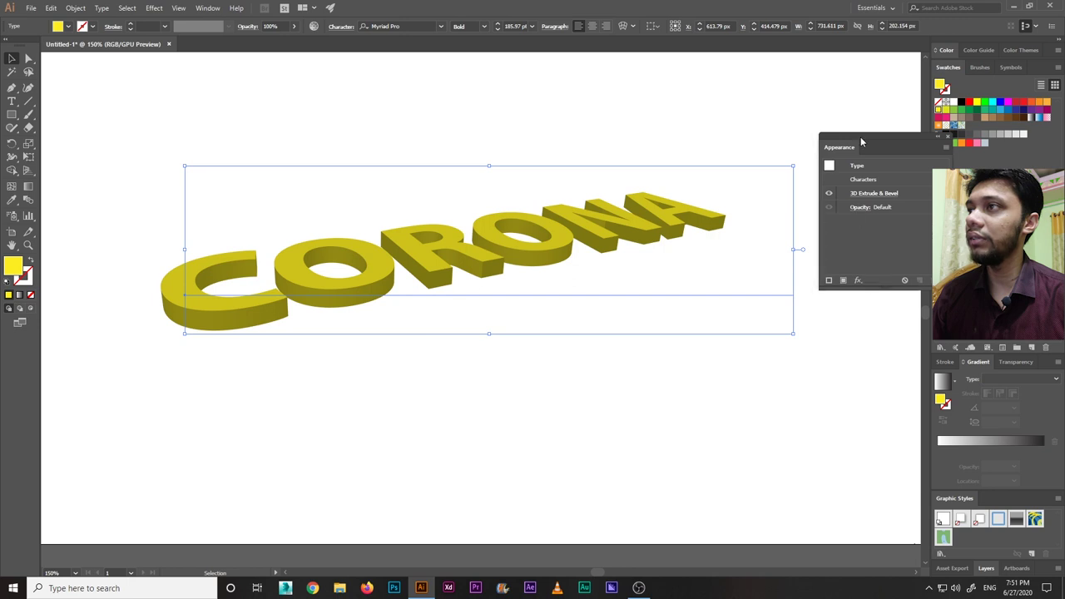
drag(863, 138, 822, 86)
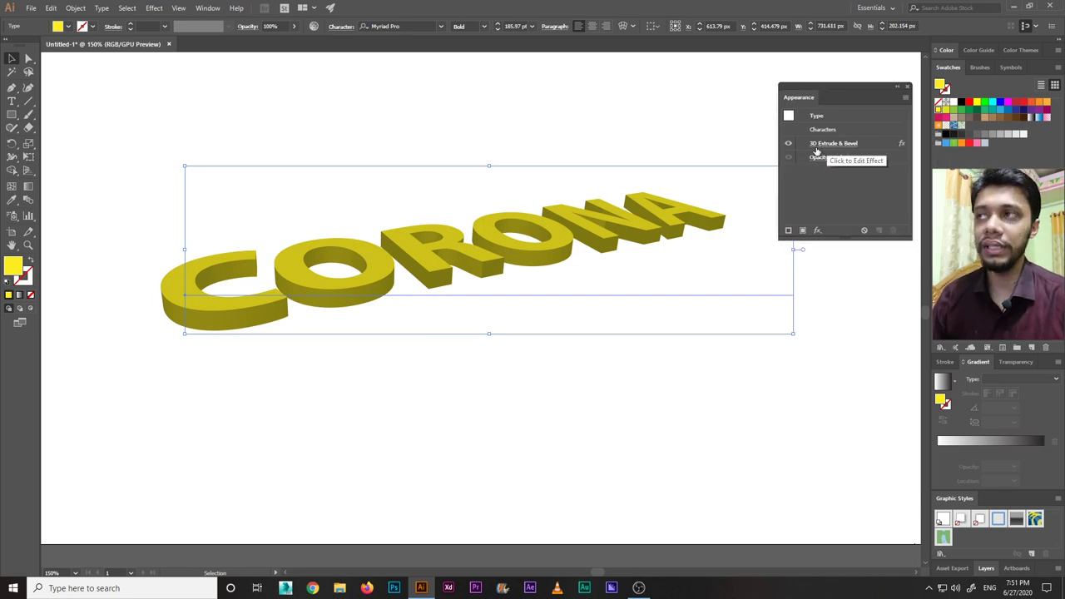
click(554, 297)
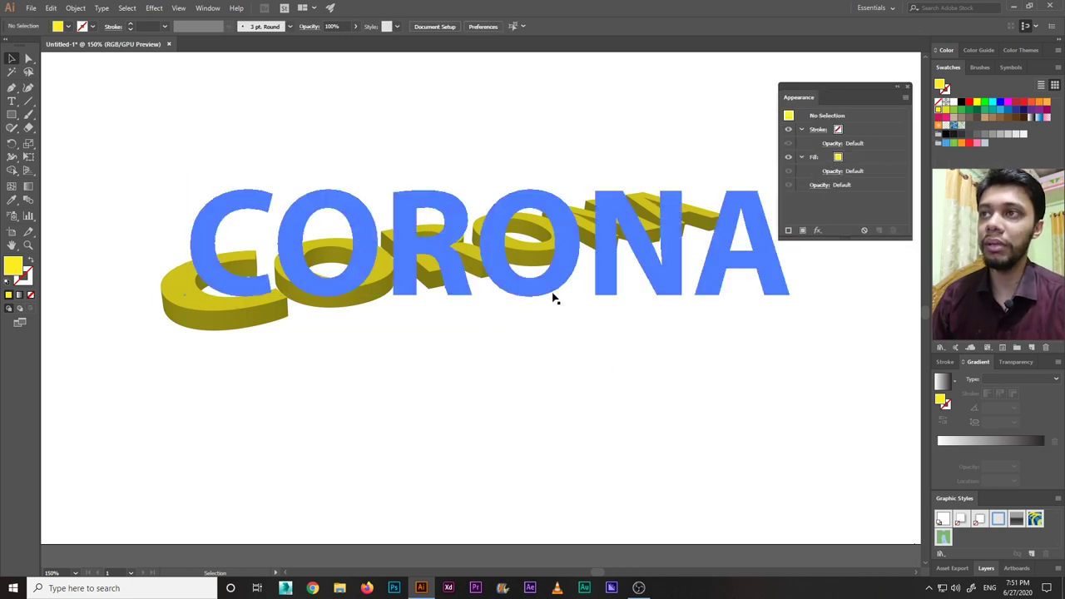
click(545, 254)
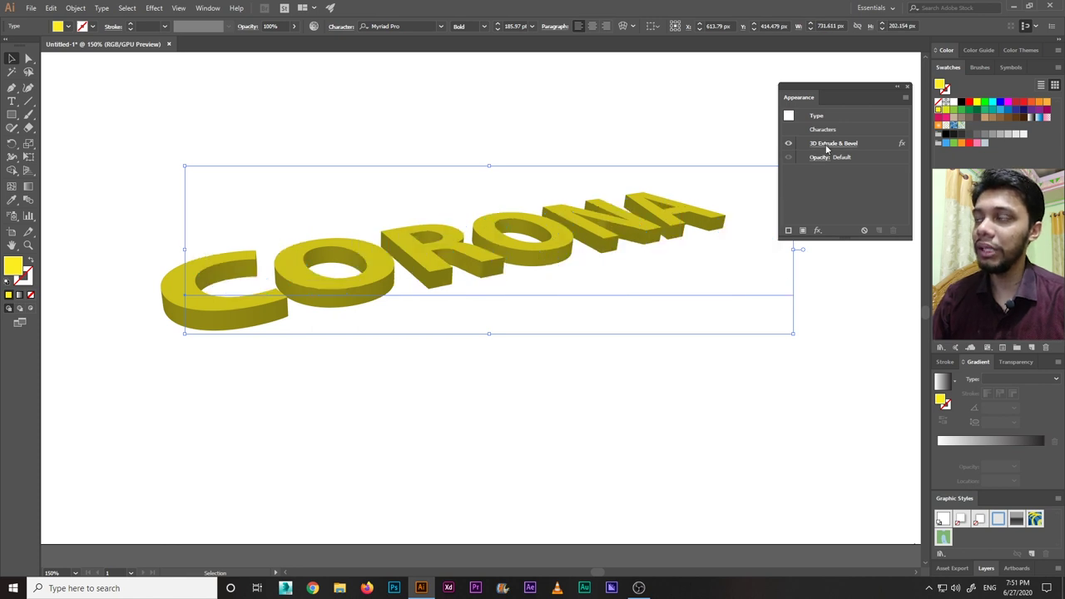
click(826, 144)
click(637, 419)
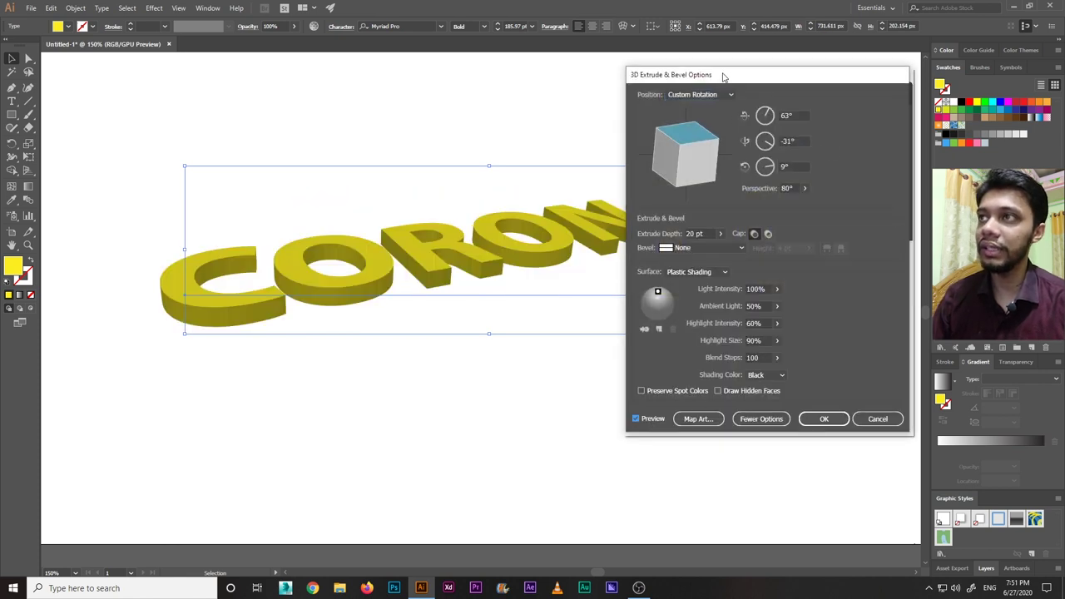
drag(726, 78, 743, 82)
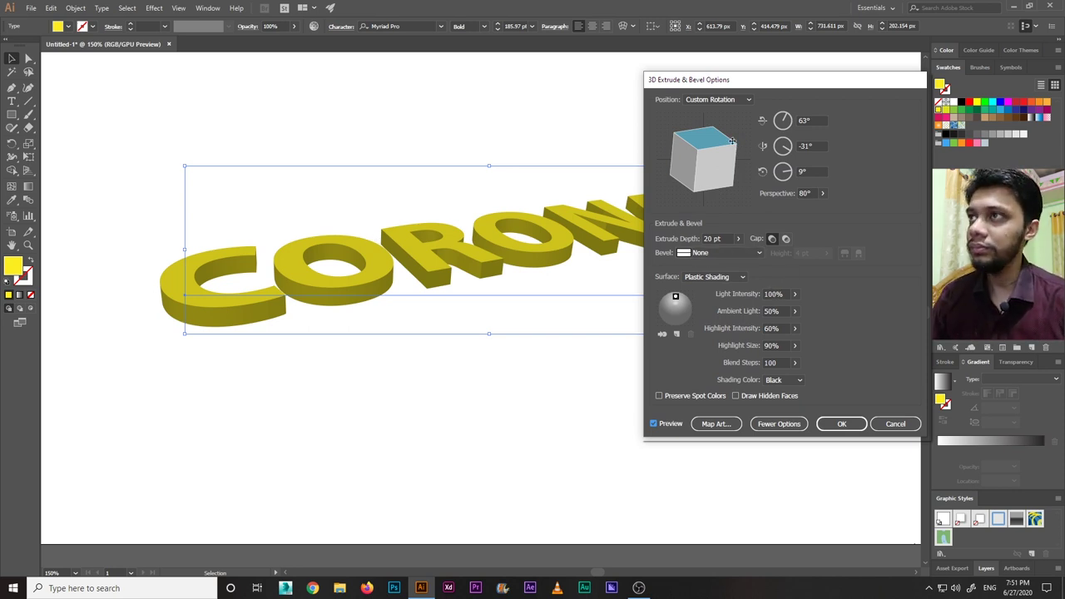
drag(730, 85, 737, 86)
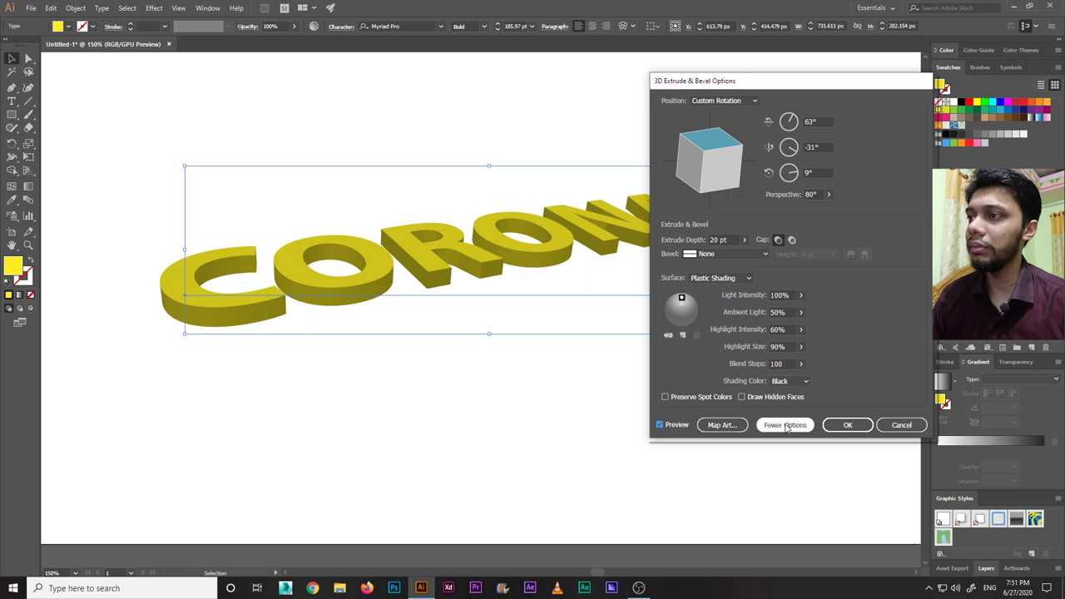
click(729, 428)
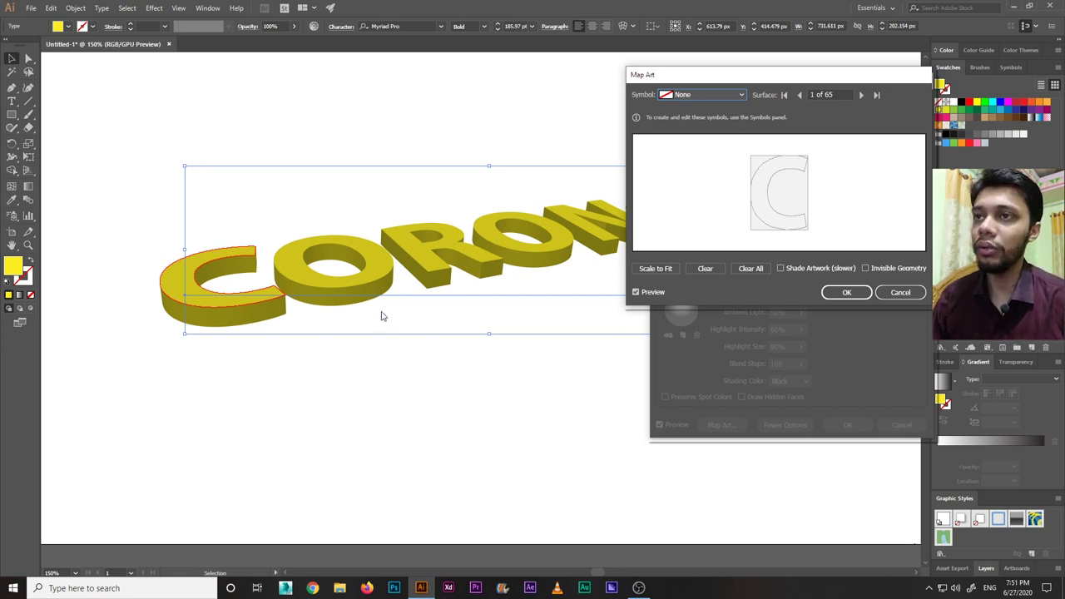
click(898, 293)
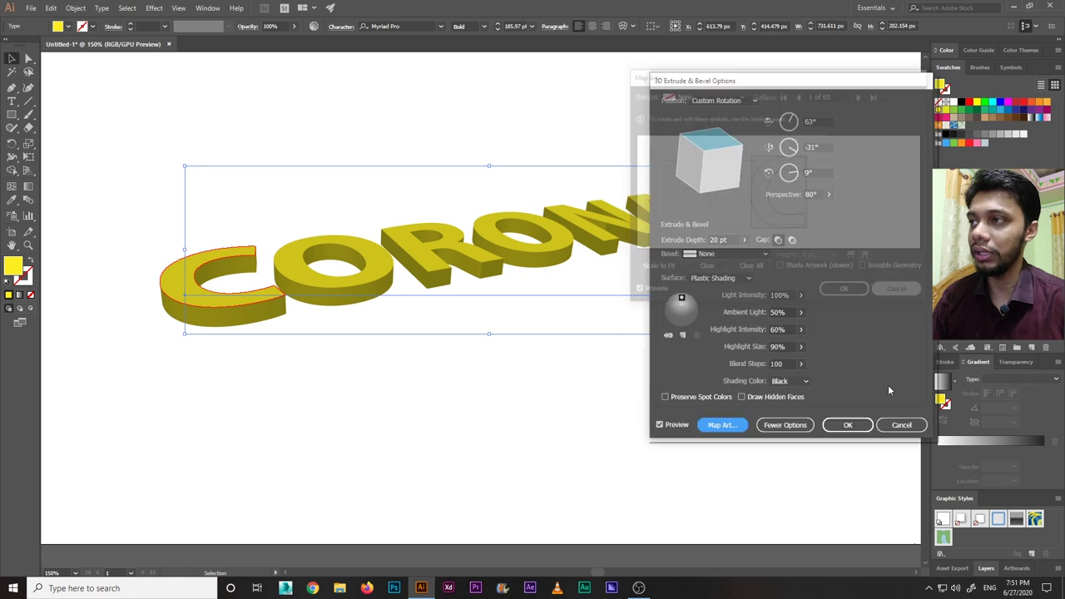
Close the 3D settings and draw a 30 px red diamond below the C.
click(900, 425)
click(545, 419)
drag(12, 114, 46, 122)
mouse_move(152, 365)
mouse_down()
mouse_move(179, 392)
mouse_move(149, 407)
mouse_up()
click(12, 60)
click(58, 26)
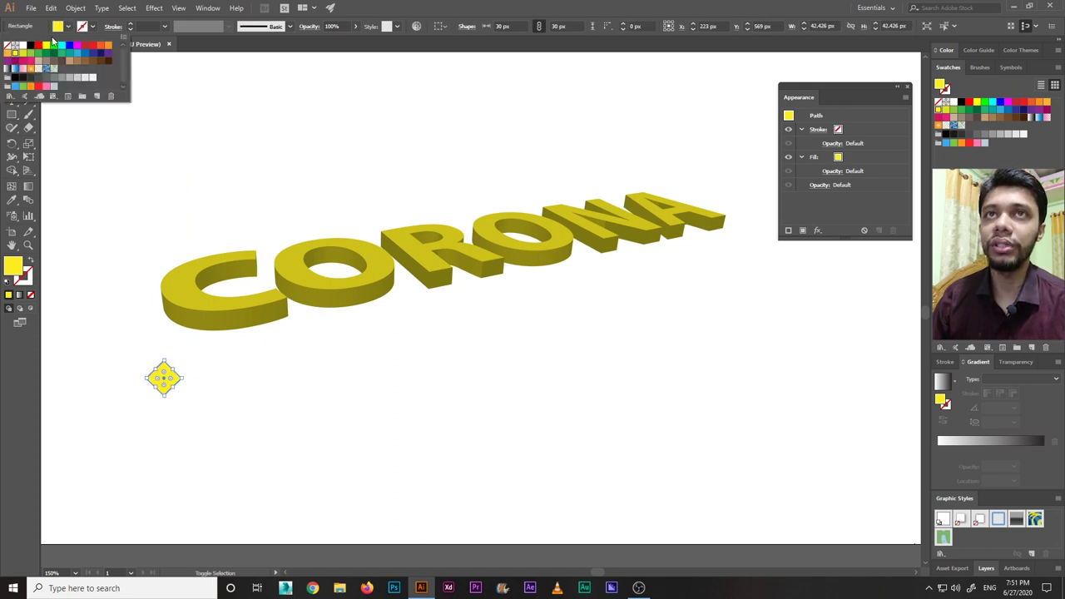
click(38, 47)
click(242, 376)
Duplicate the red diamond with Ctrl+D into four rows and select them all.
drag(166, 378, 204, 379)
shift+click(163, 379)
drag(208, 375, 283, 380)
key(ctrl+d)
key(ctrl+d)
key(ctrl+d)
key(ctrl+d)
key(ctrl+d)
key(ctrl+d)
key(ctrl+d)
drag(132, 359, 808, 425)
key(ctrl+d)
key(ctrl+d)
click(118, 356)
drag(117, 356, 821, 487)
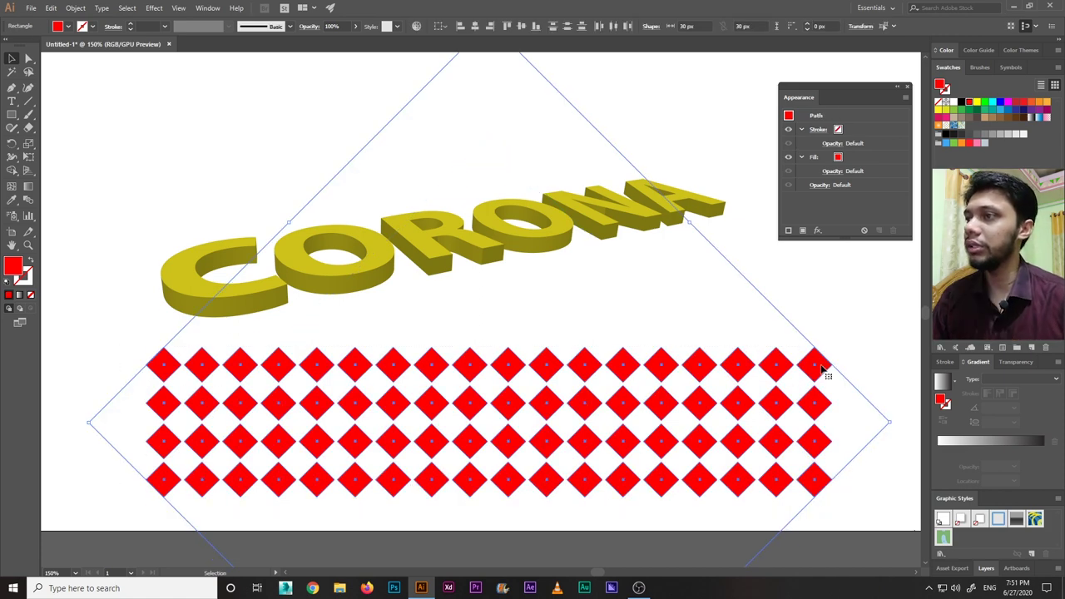
Save the four diamond rows as a new symbol and remove the artwork from the canvas.
click(1011, 68)
drag(824, 376, 999, 125)
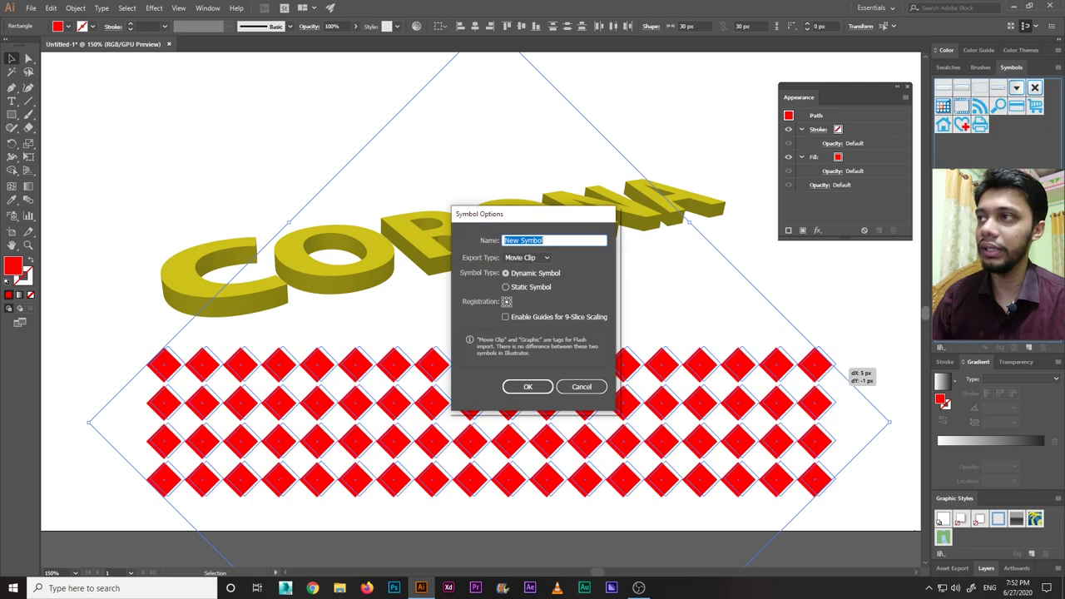
click(528, 385)
key(ctrl+z)
key(ctrl+z)
key(ctrl+z)
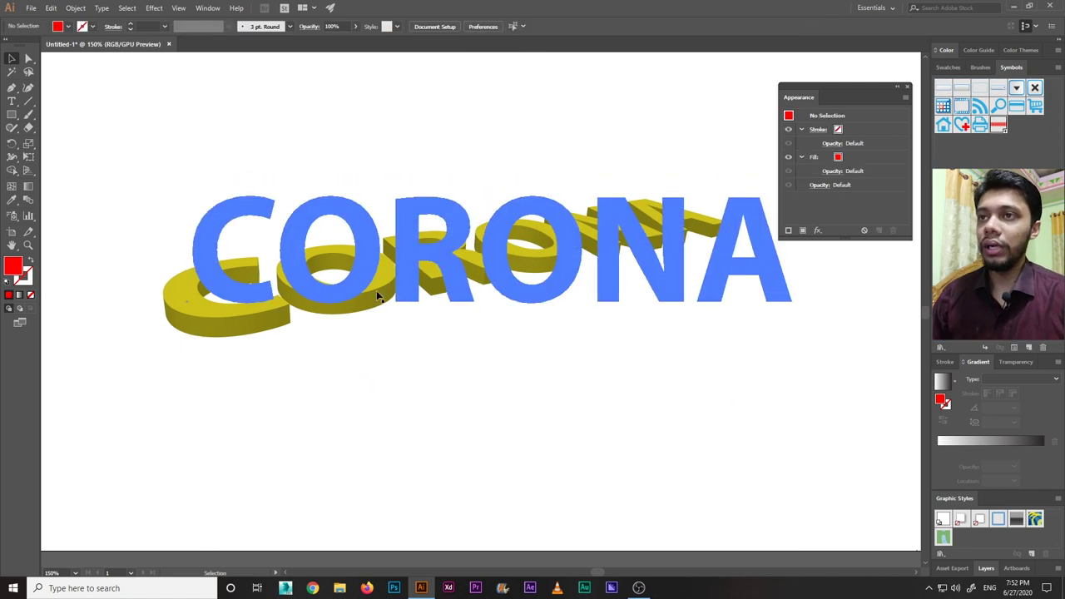
Reopen the CORONA text's 3D Extrude & Bevel options with preview on and open Map Art.
key(ctrl+z)
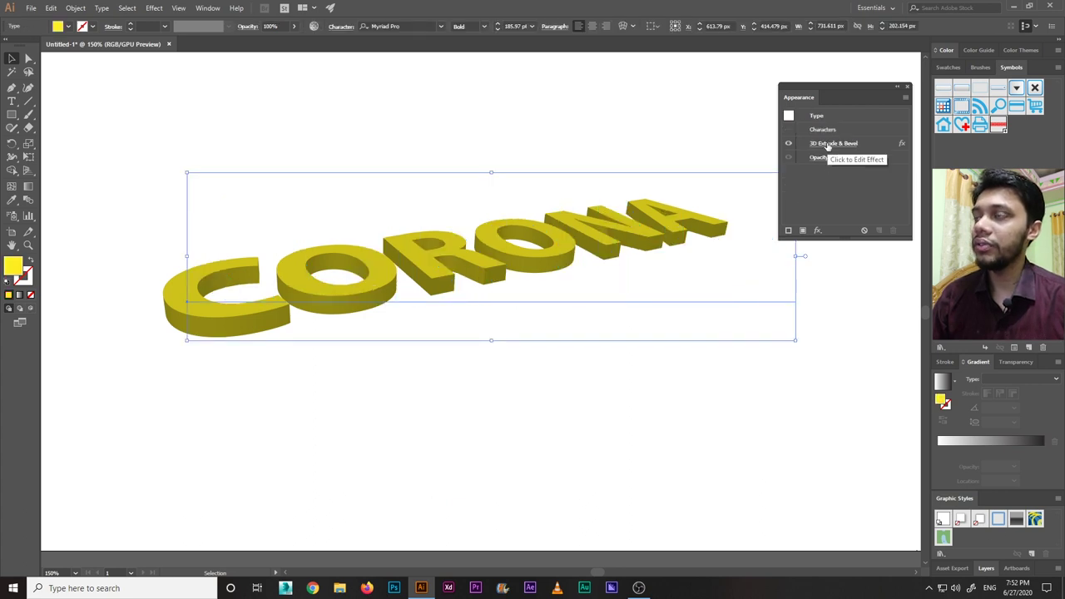
click(828, 145)
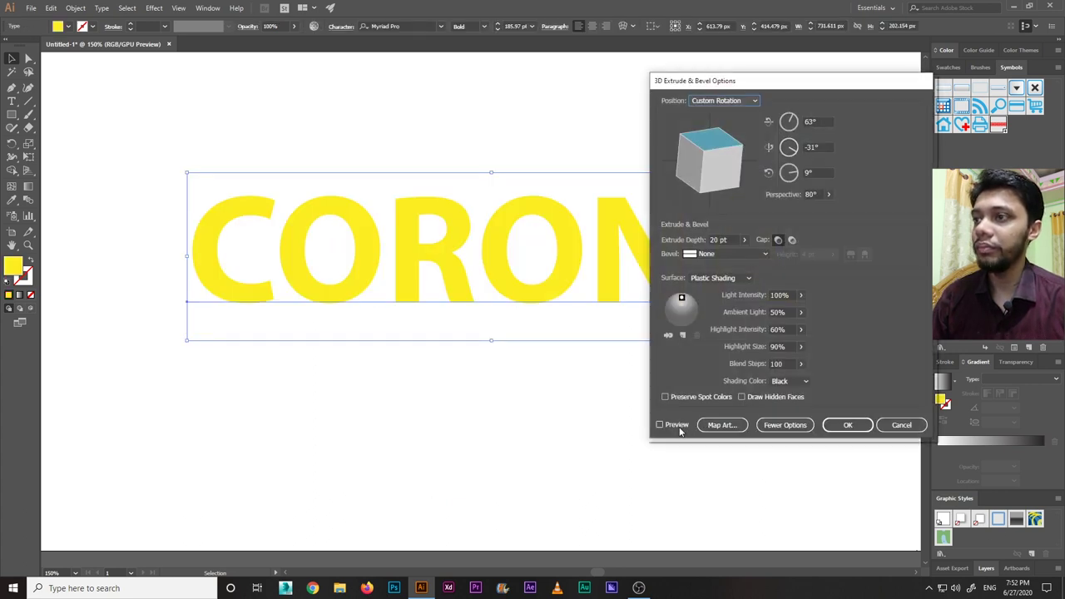
click(676, 426)
click(721, 426)
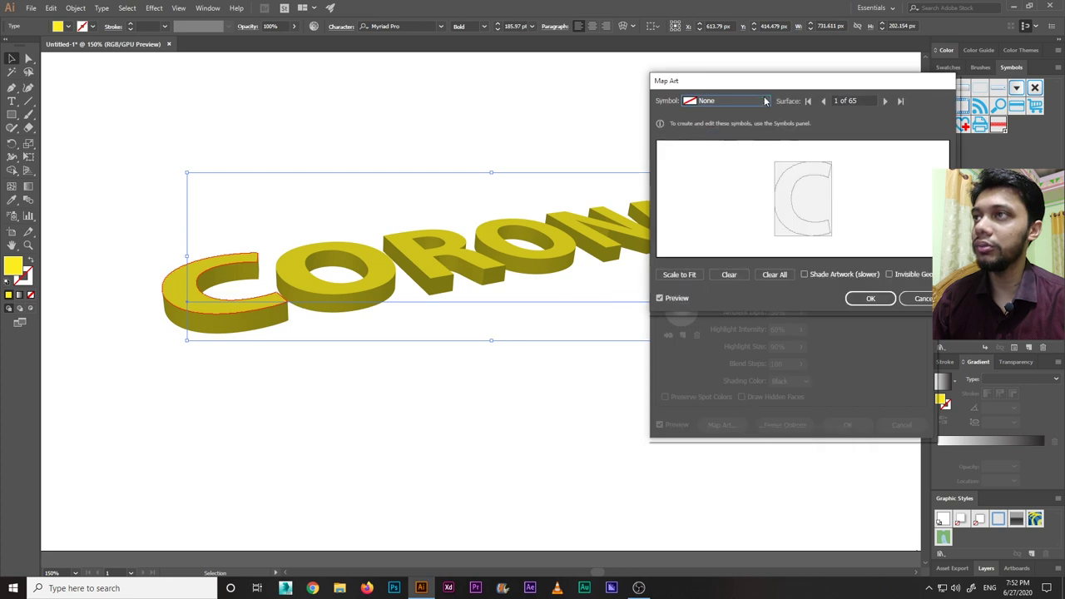
drag(768, 87, 745, 92)
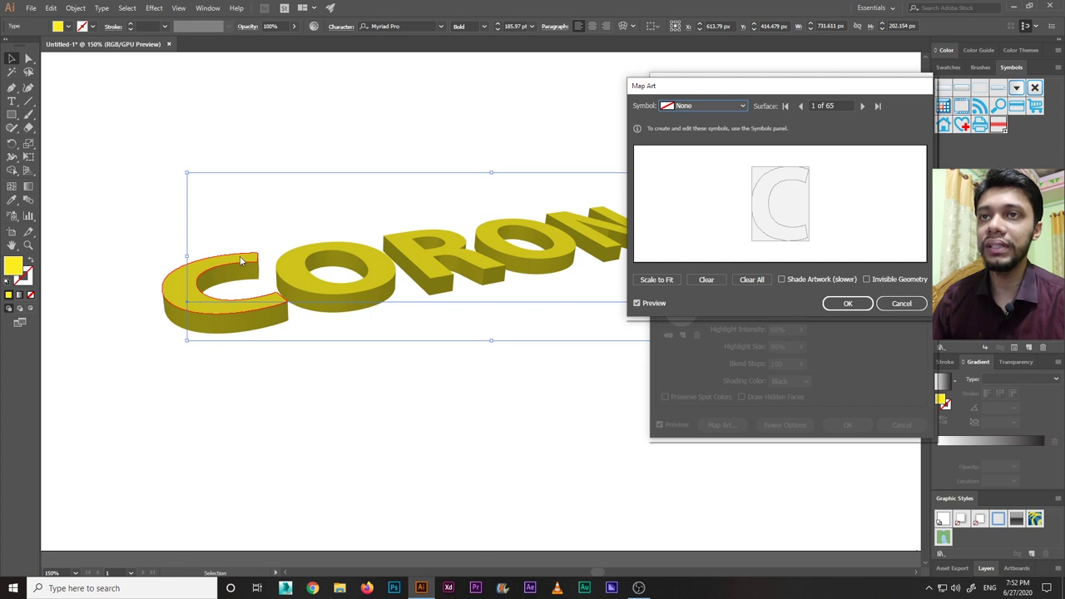
Map the diamond symbol onto the C's front face, shift it right, and enable Shade Artwork.
click(704, 106)
click(707, 311)
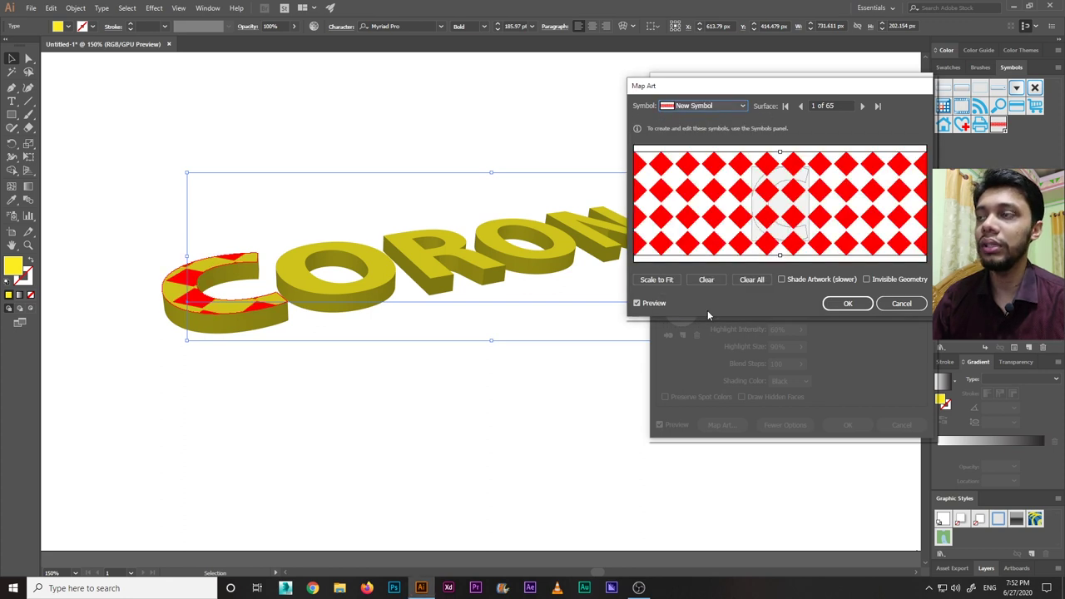
drag(684, 213, 806, 235)
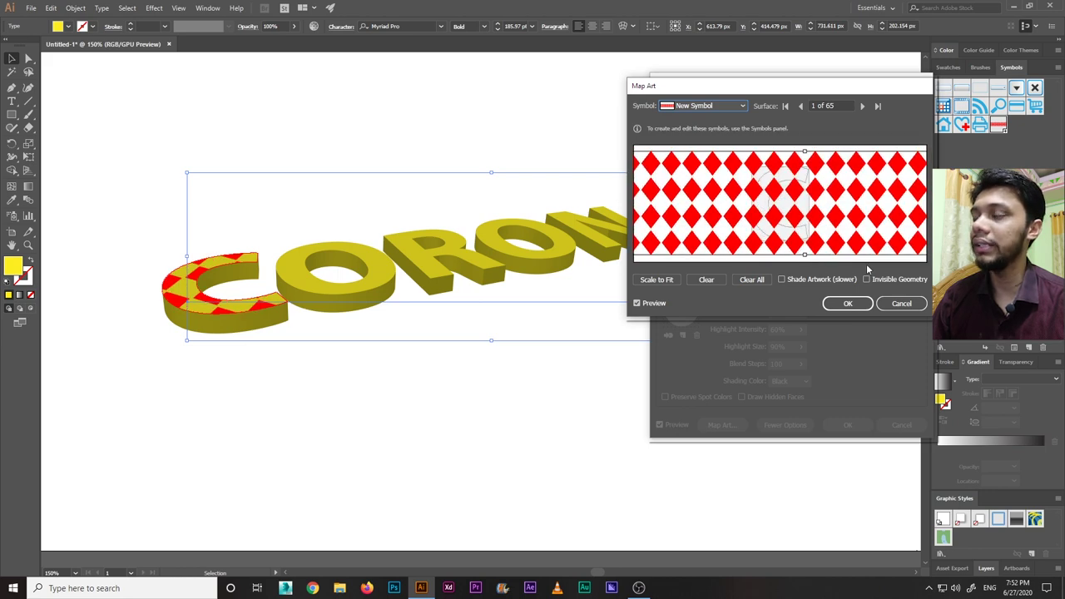
click(867, 280)
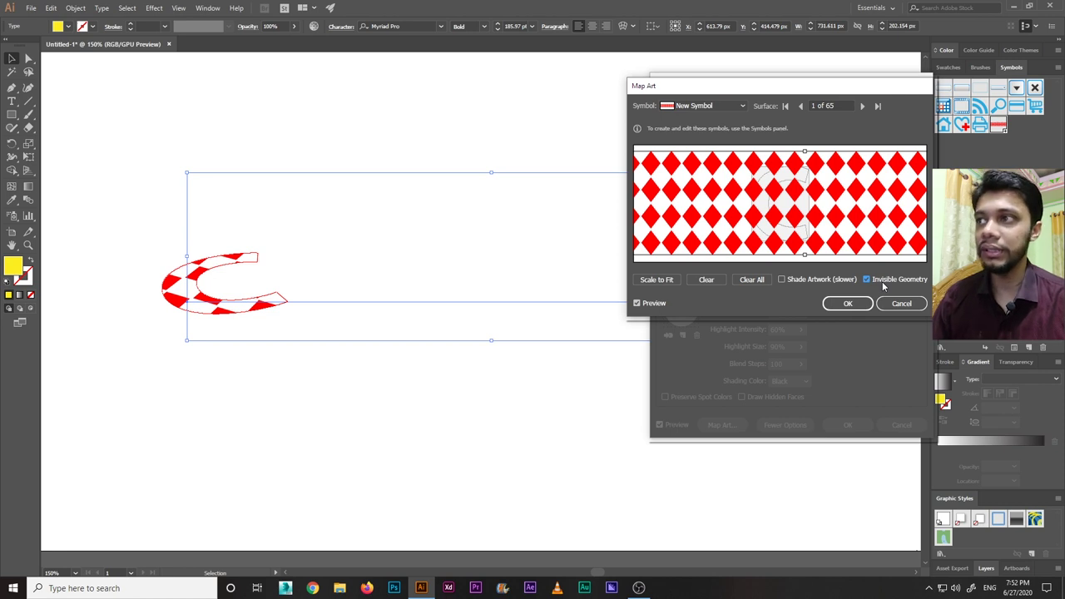
click(882, 281)
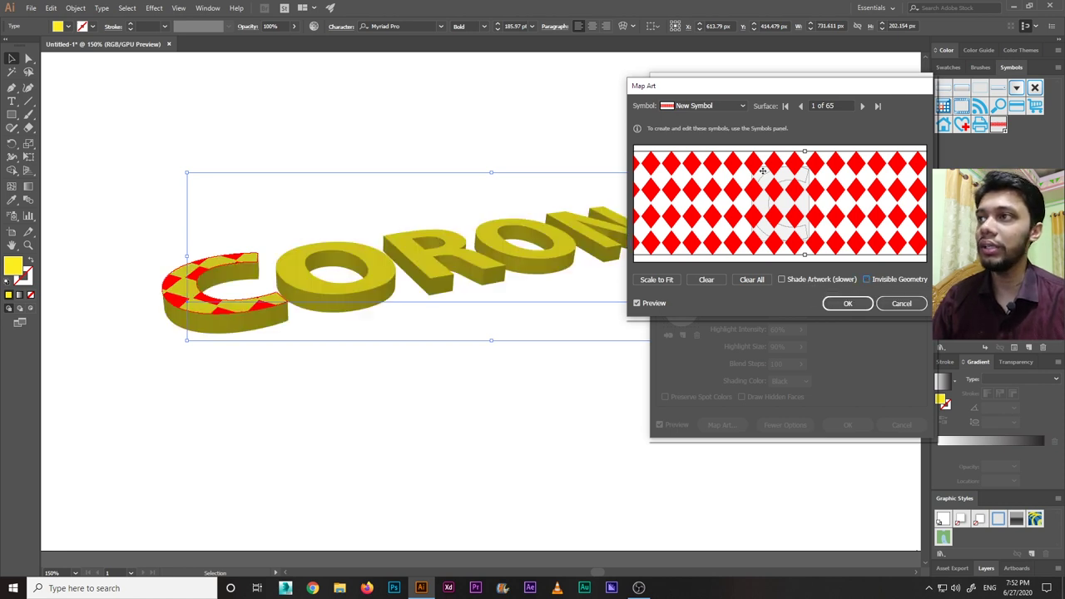
click(797, 279)
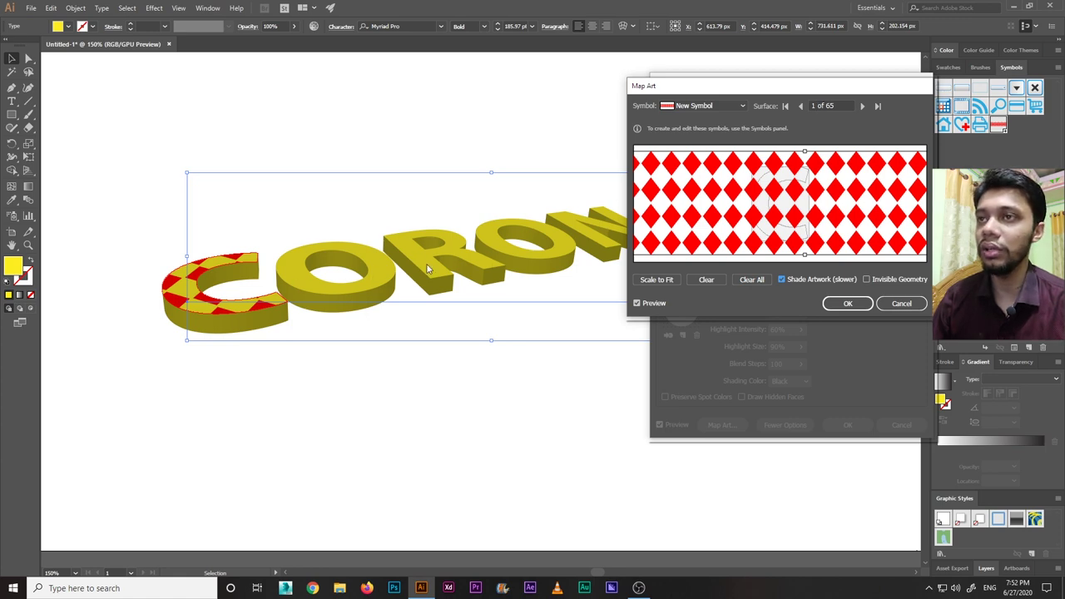
Map the diamond symbol onto the front face of the first O.
click(862, 106)
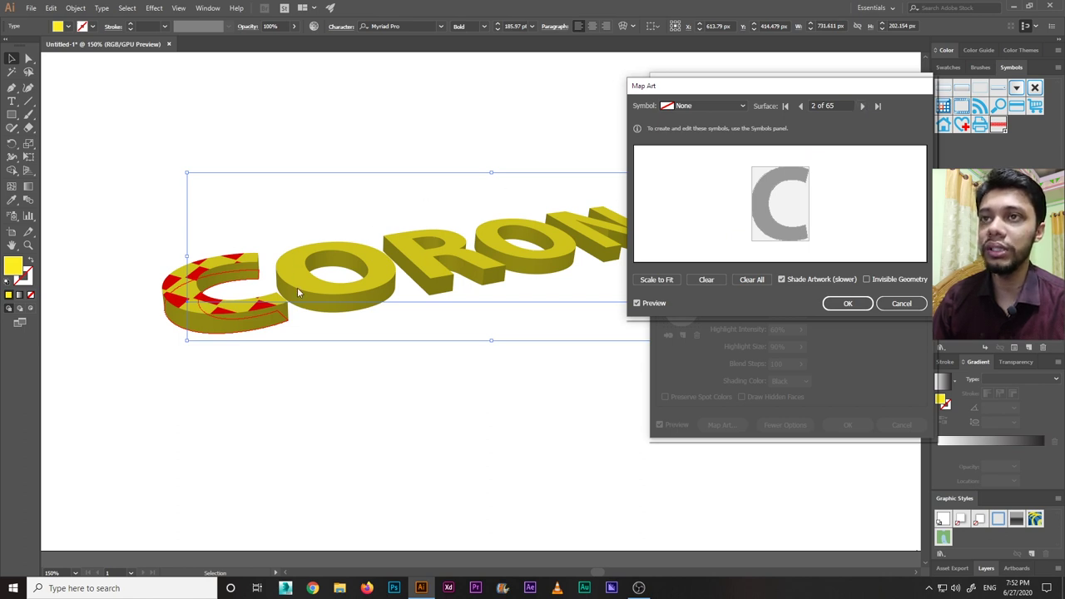
click(859, 108)
click(860, 108)
click(860, 107)
click(861, 106)
click(861, 106)
click(860, 106)
click(860, 106)
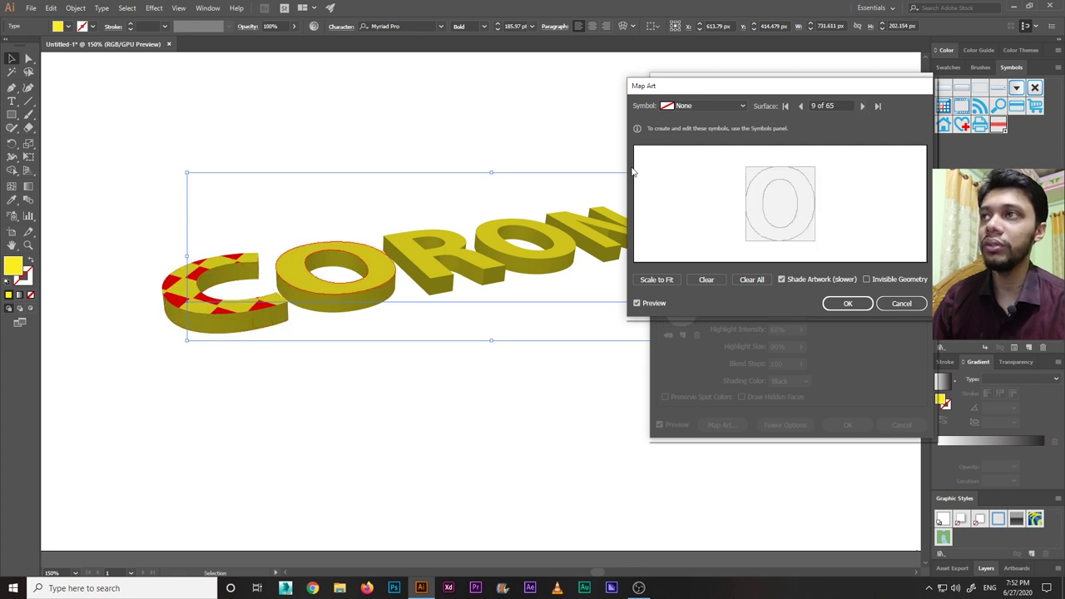
click(698, 107)
click(689, 313)
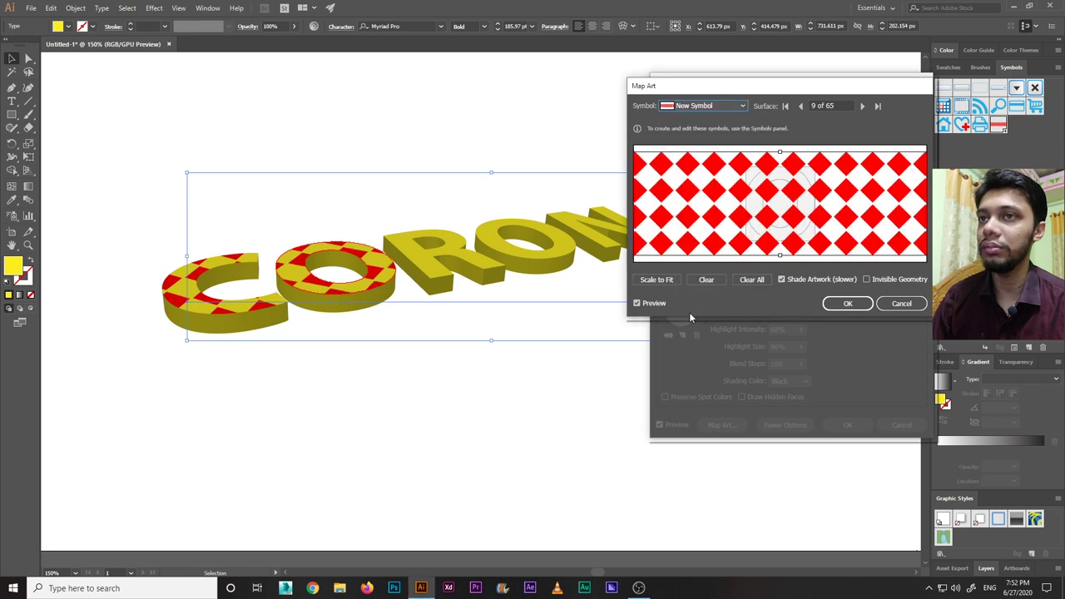
Map the diamond pattern onto the R's front face.
click(862, 107)
click(862, 106)
click(862, 106)
click(862, 106)
click(862, 107)
click(862, 107)
click(801, 106)
click(801, 105)
click(742, 106)
click(697, 312)
Map the diamond pattern onto the second O's front face.
click(864, 106)
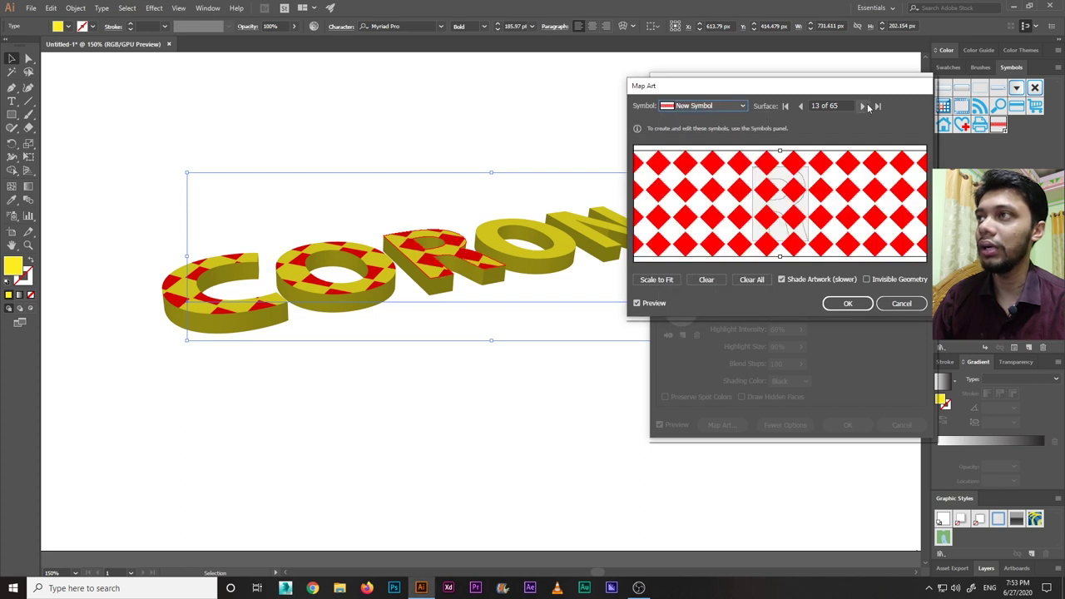
click(864, 105)
click(863, 105)
click(863, 106)
click(864, 105)
click(863, 105)
click(864, 106)
click(863, 105)
click(864, 106)
click(864, 105)
click(864, 106)
click(864, 106)
click(863, 106)
click(864, 106)
click(864, 106)
click(864, 105)
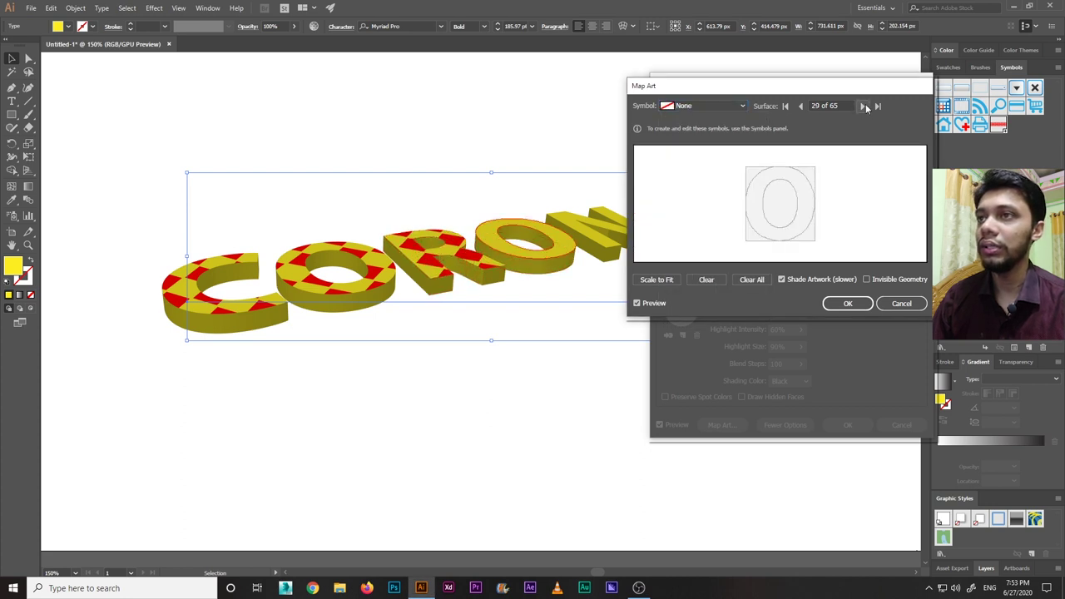
click(720, 103)
click(690, 314)
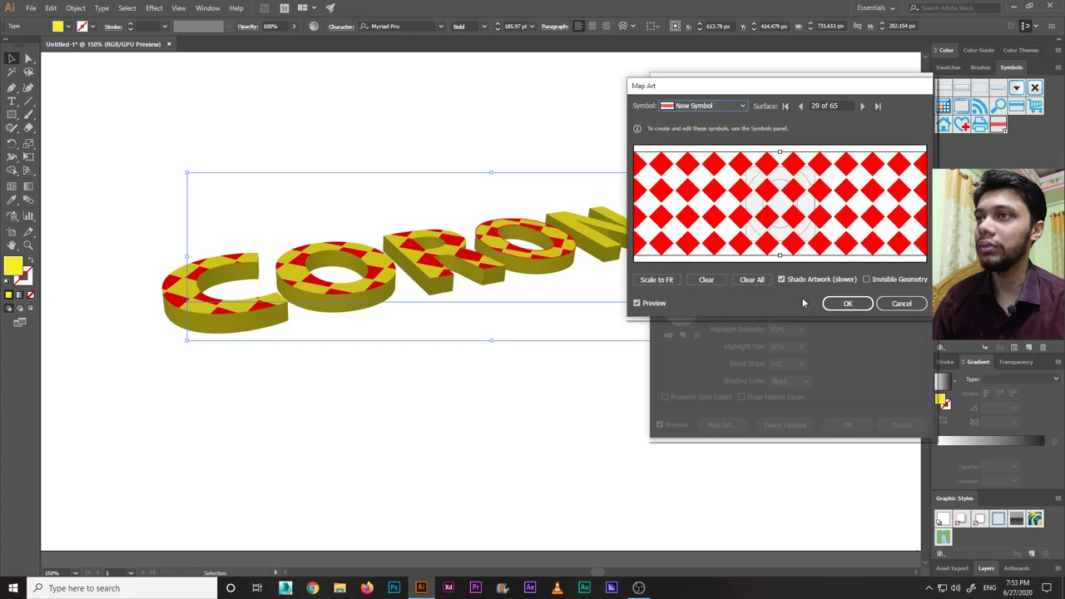
Map the diamond pattern onto the N's front face.
click(862, 105)
click(862, 106)
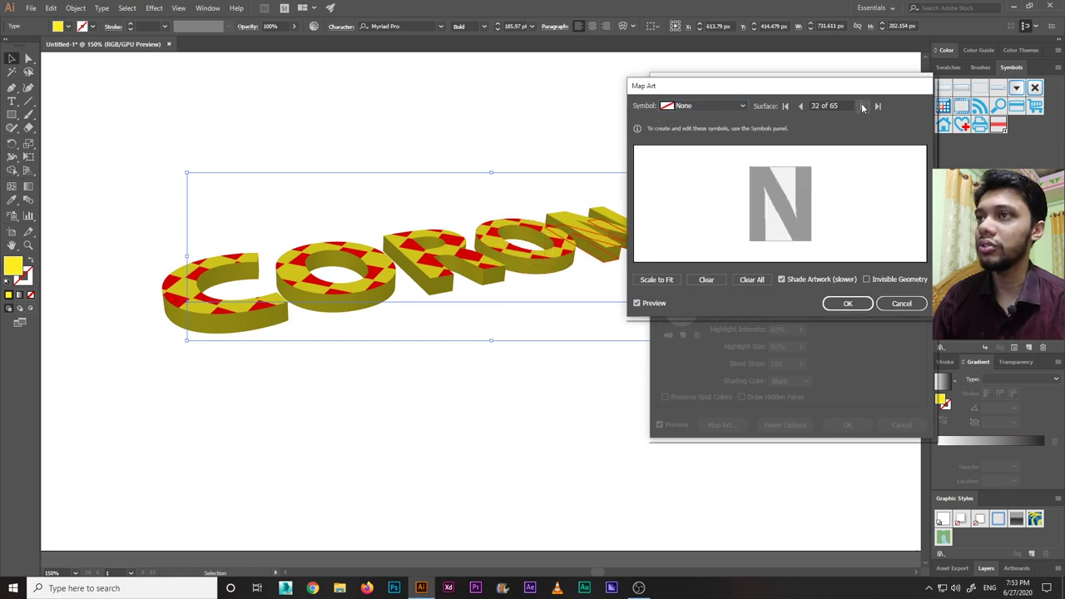
click(863, 105)
click(863, 106)
click(863, 106)
click(803, 107)
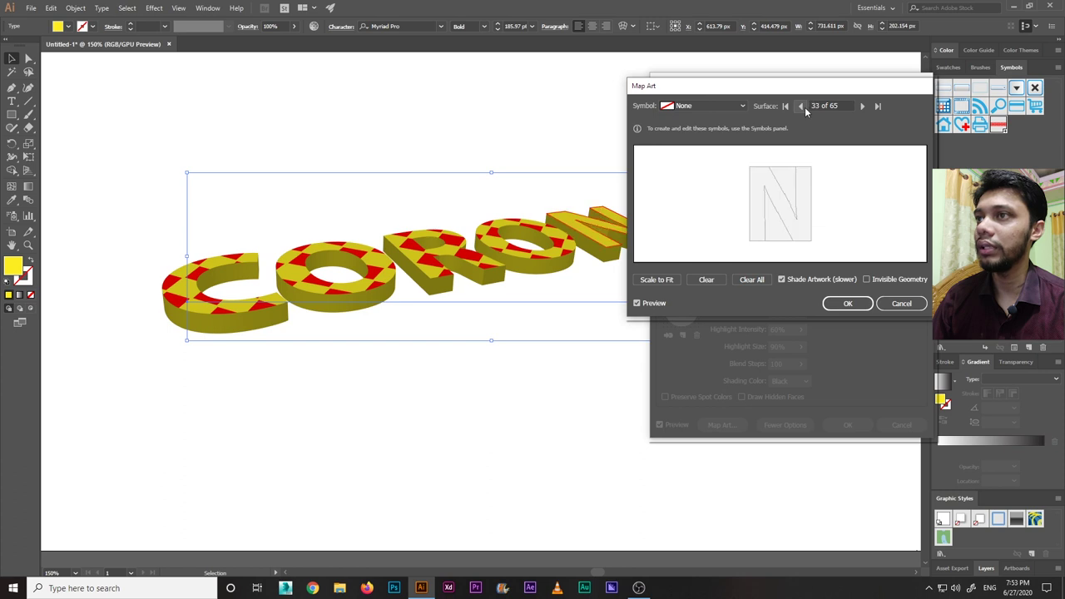
click(700, 109)
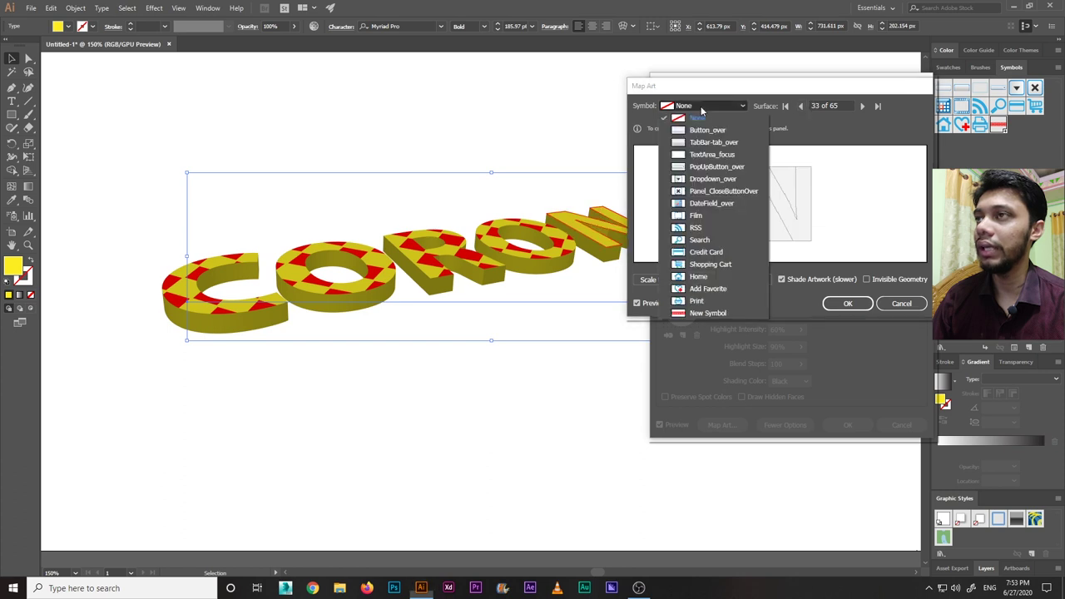
click(707, 312)
Map the diamond pattern onto the A's front face and accept the Map Art settings.
drag(807, 85, 903, 79)
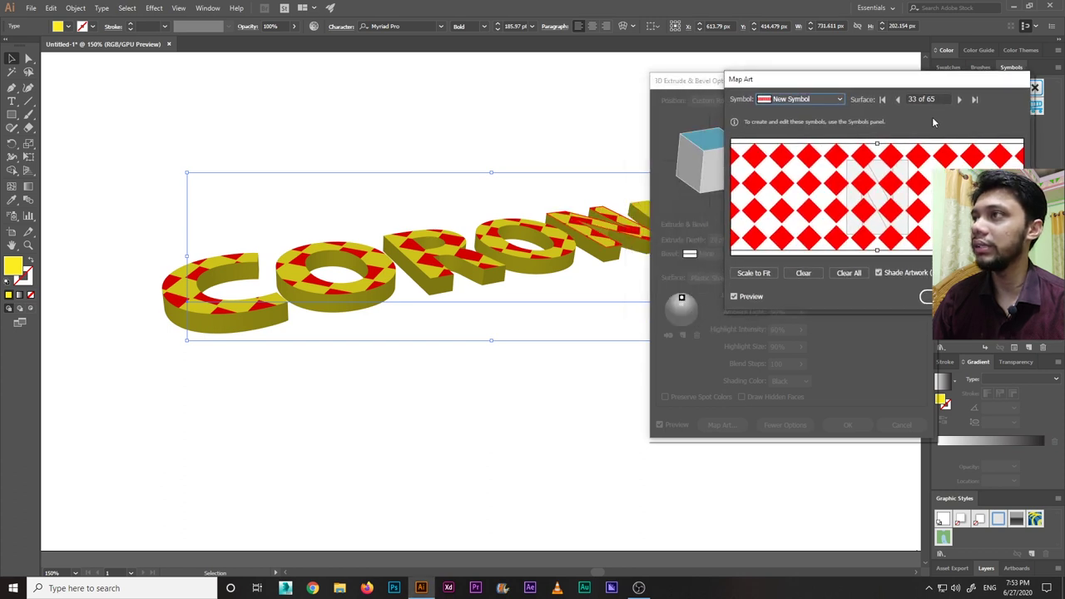
click(959, 99)
click(958, 99)
click(958, 99)
click(959, 99)
click(958, 99)
click(958, 99)
click(959, 99)
click(958, 99)
click(959, 99)
click(958, 99)
click(959, 99)
click(959, 99)
click(959, 99)
click(958, 99)
click(959, 99)
click(959, 99)
click(958, 99)
click(959, 99)
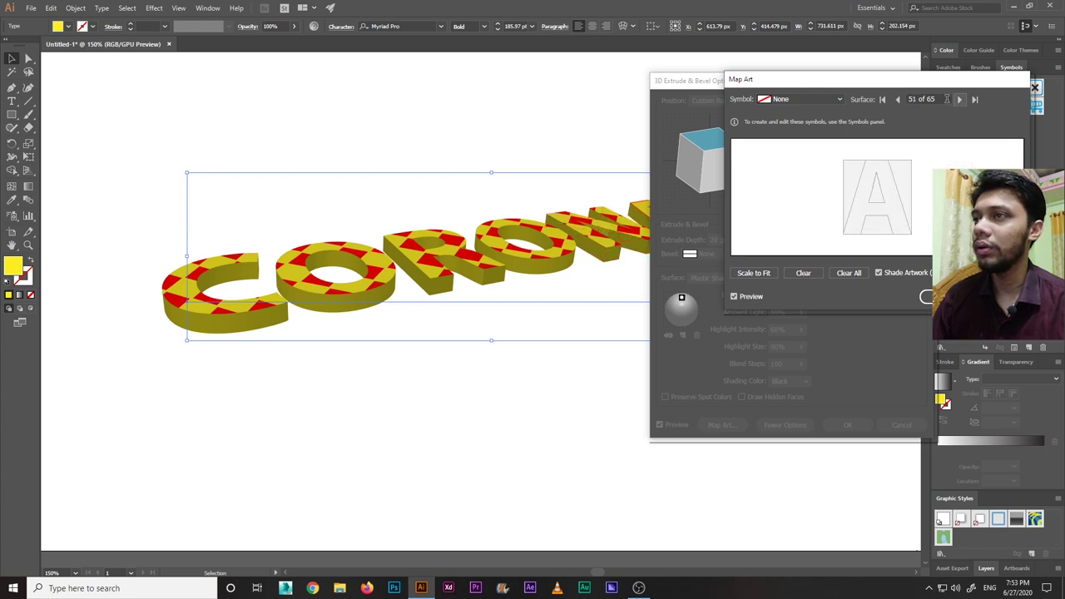
click(804, 100)
click(792, 304)
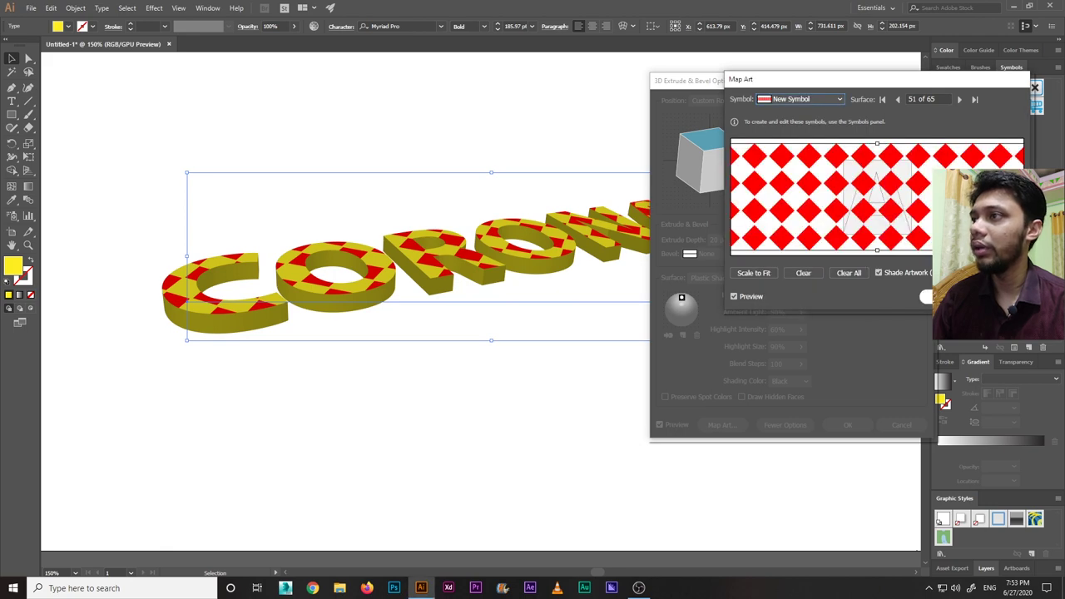
click(945, 296)
drag(735, 80, 845, 122)
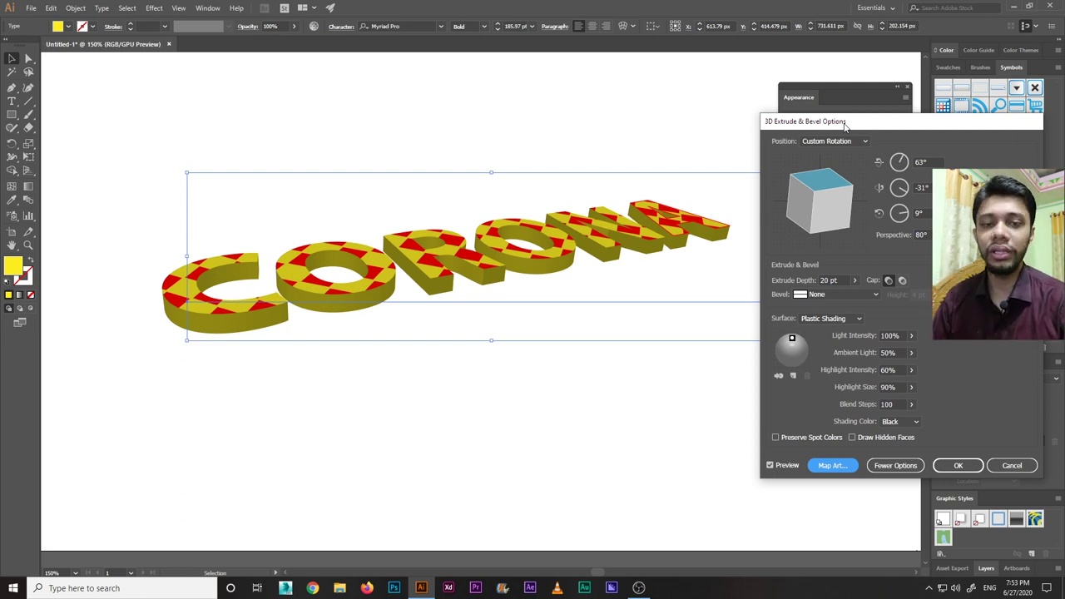
Reopen Map Art, keep the diamond symbol selected, and confirm the mapping.
drag(852, 131, 794, 110)
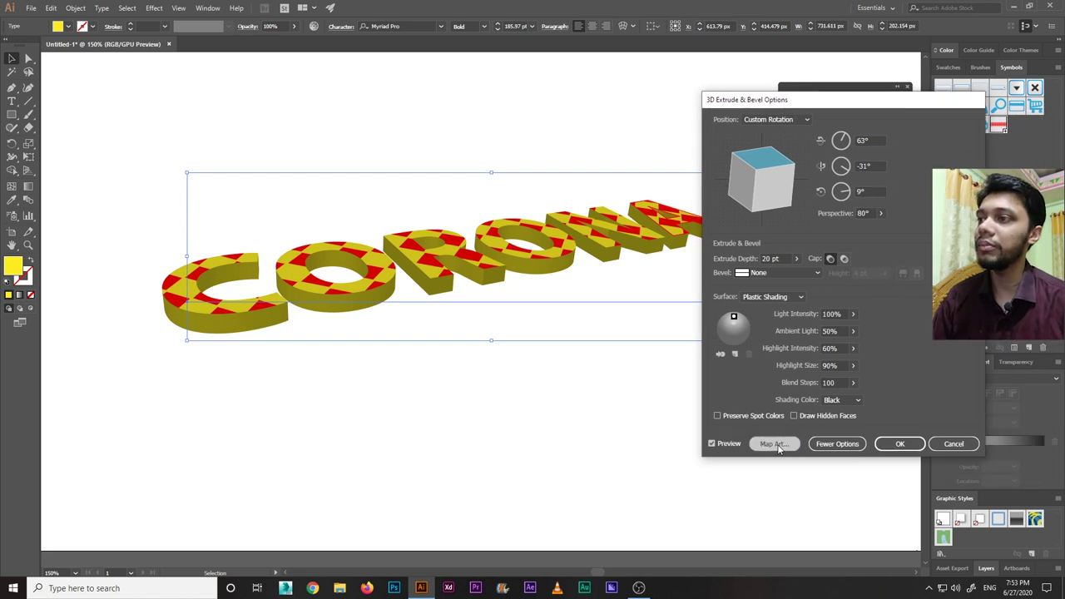
click(774, 444)
click(789, 100)
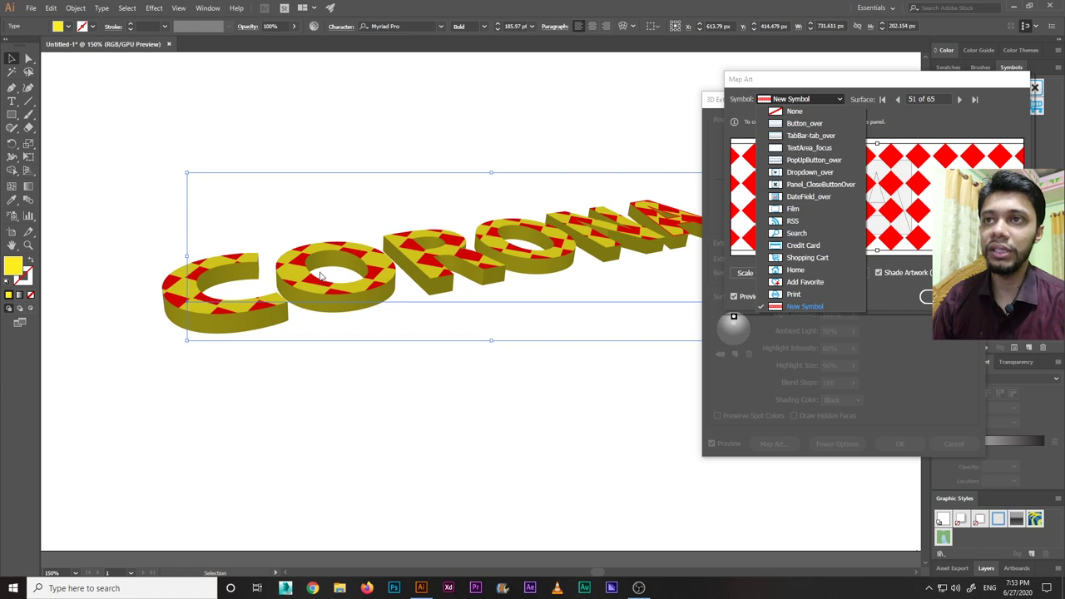
click(895, 304)
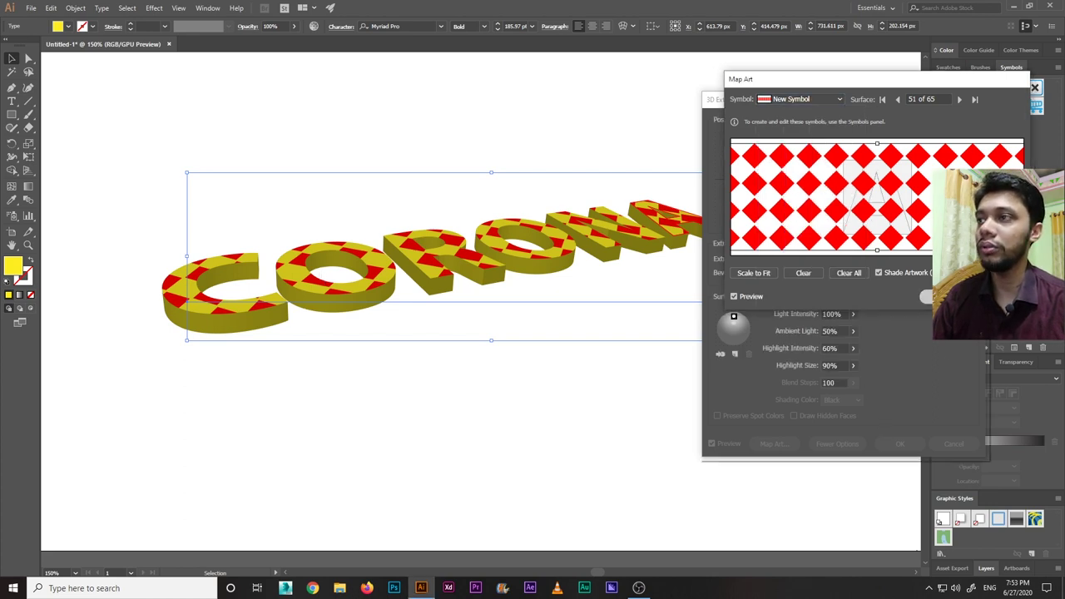
click(948, 297)
Apply the 3D Extrude & Bevel effect, then delete the CORONA text.
drag(755, 100, 687, 102)
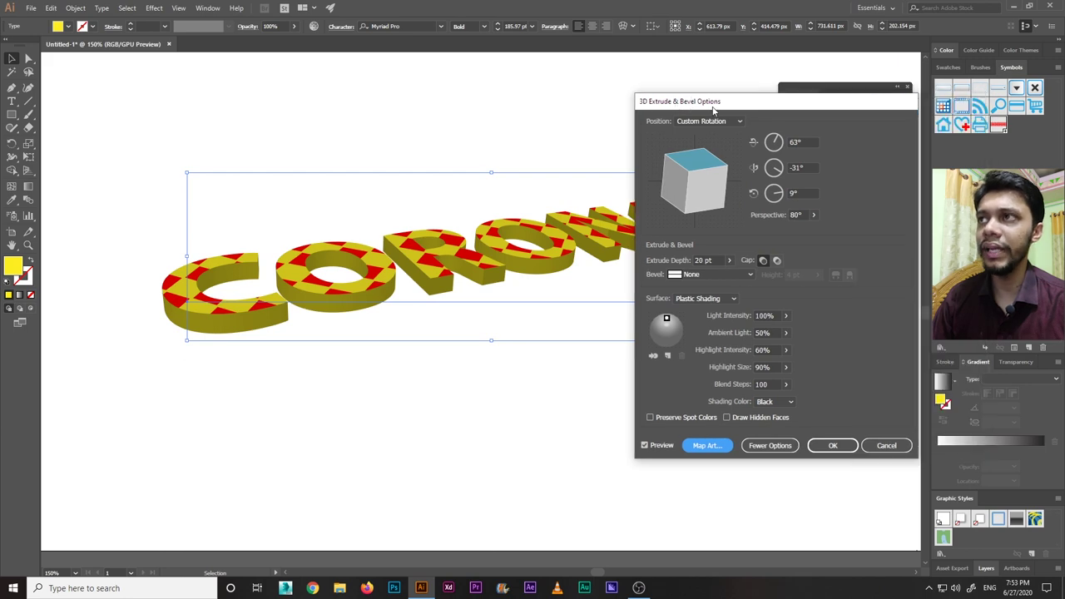
click(821, 445)
key(Delete)
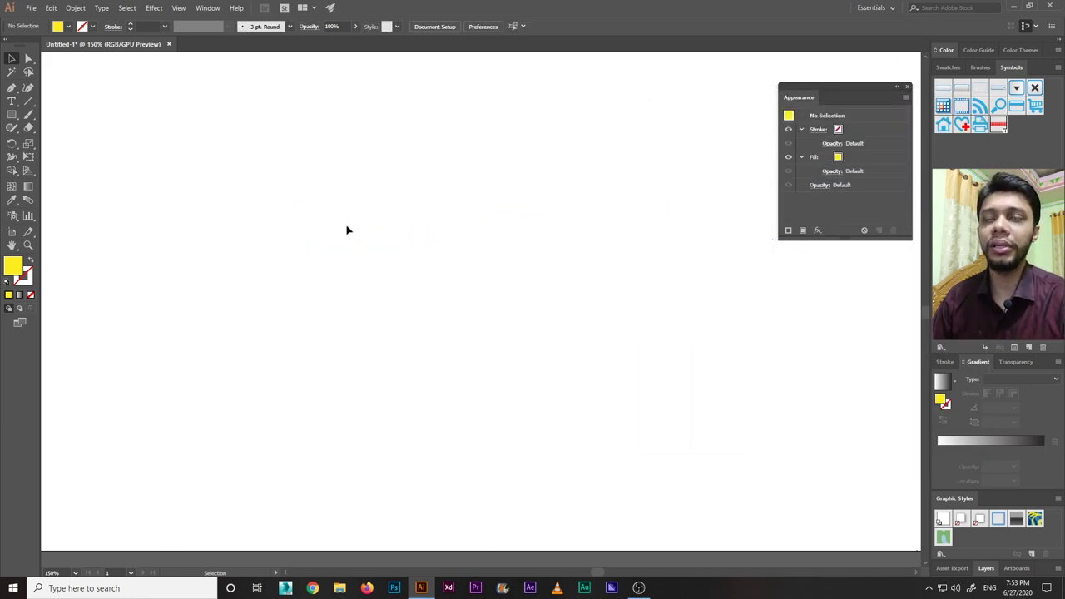
Draw a yellow square and a circle inside it.
drag(13, 118, 50, 118)
drag(288, 175, 527, 333)
click(11, 60)
key(a)
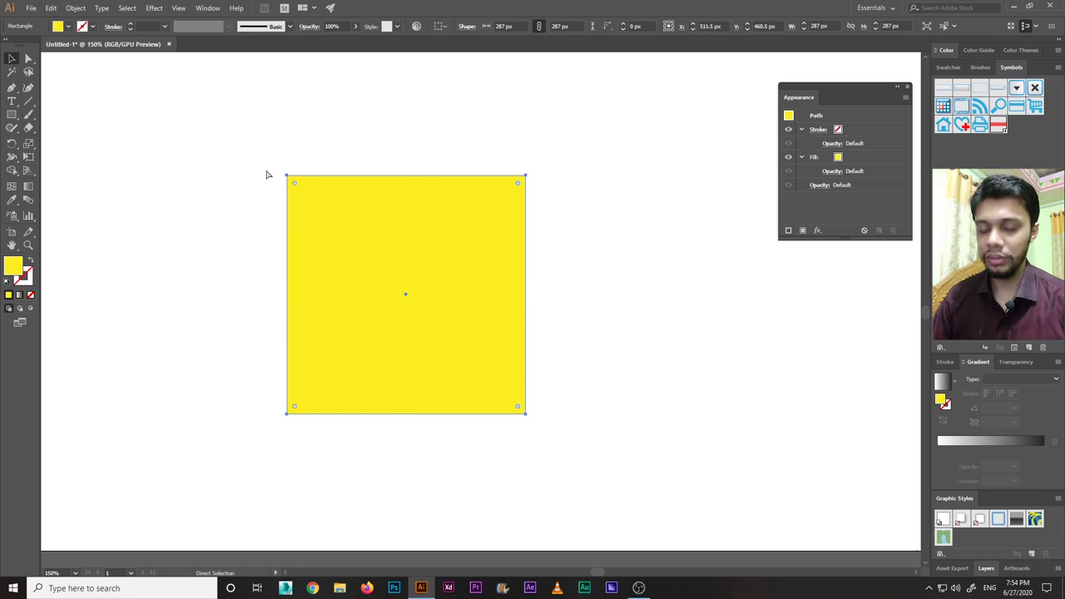
click(14, 116)
drag(11, 117, 37, 141)
drag(329, 236, 422, 327)
Select both shapes and centre the circle horizontally and vertically on the square.
click(12, 59)
drag(160, 131, 529, 416)
click(208, 8)
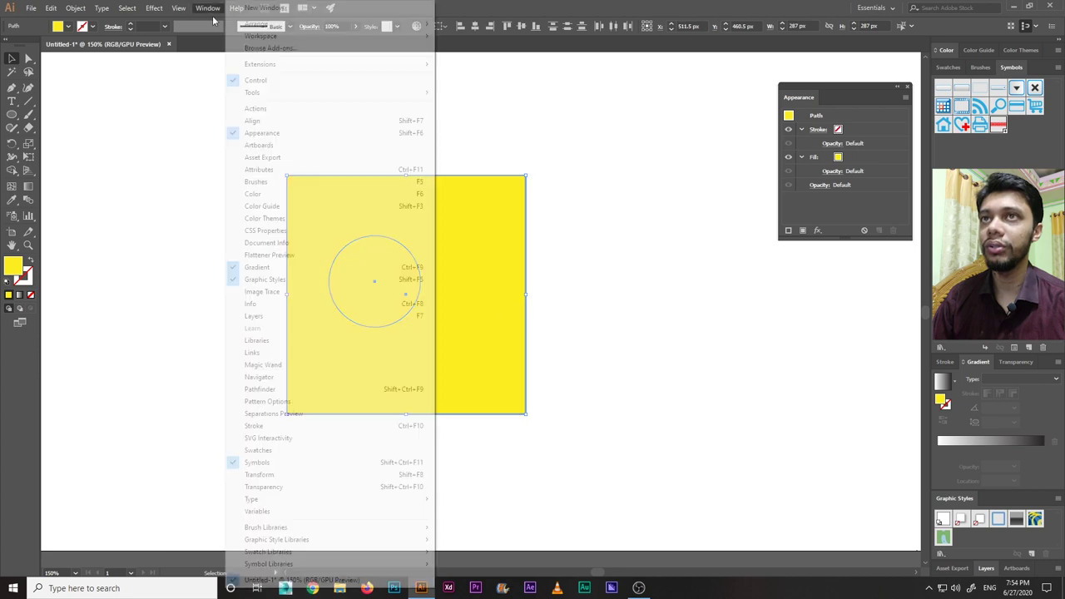
click(263, 389)
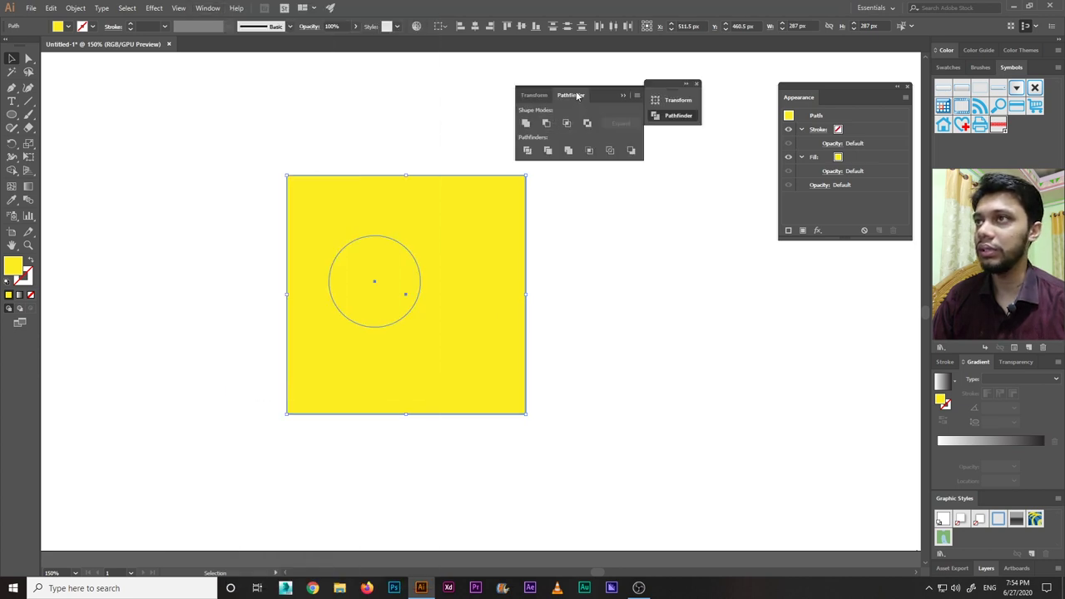
click(233, 164)
drag(233, 163, 527, 416)
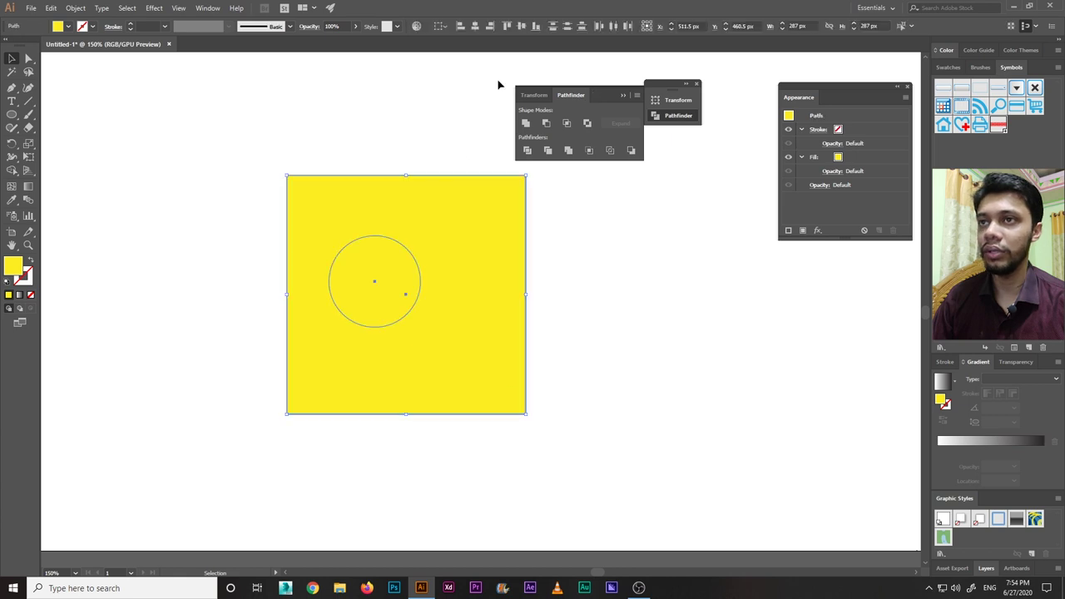
click(475, 25)
click(522, 26)
Cut the circle from the square with Pathfinder Minus Front and select the result.
click(545, 122)
click(625, 299)
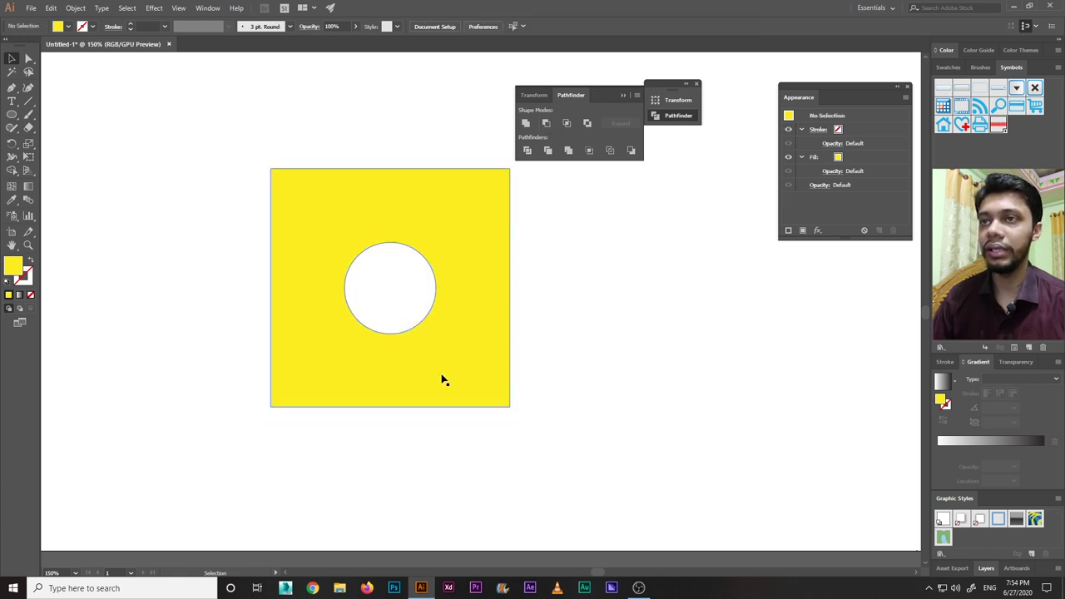
click(442, 380)
drag(612, 90, 719, 58)
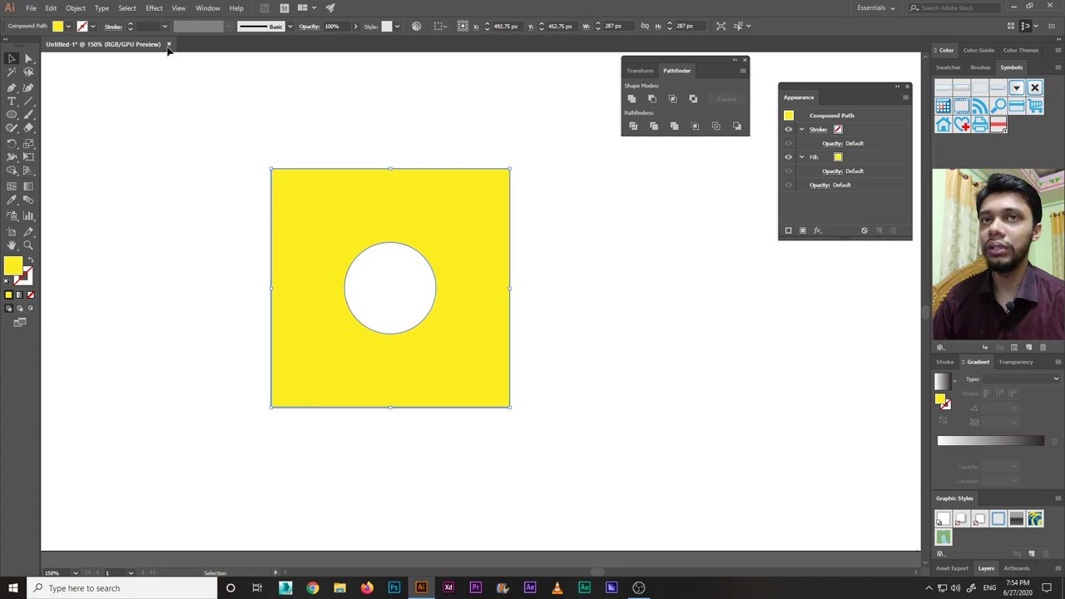
click(154, 8)
Open 3D Extrude & Bevel with preview on and set Blend Steps to 100.
mouse_move(185, 71)
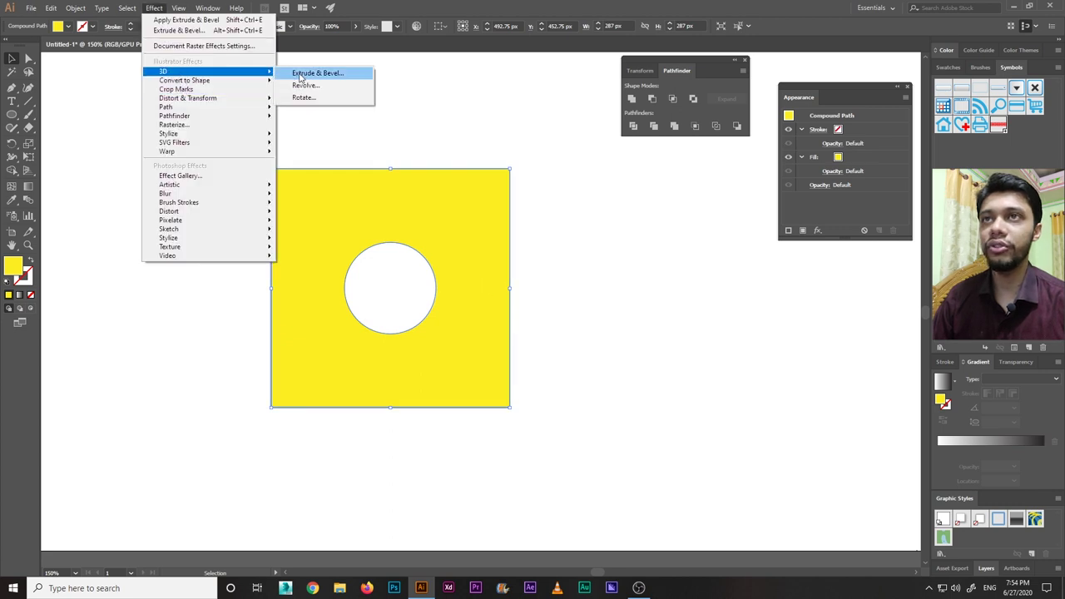
click(312, 72)
click(665, 446)
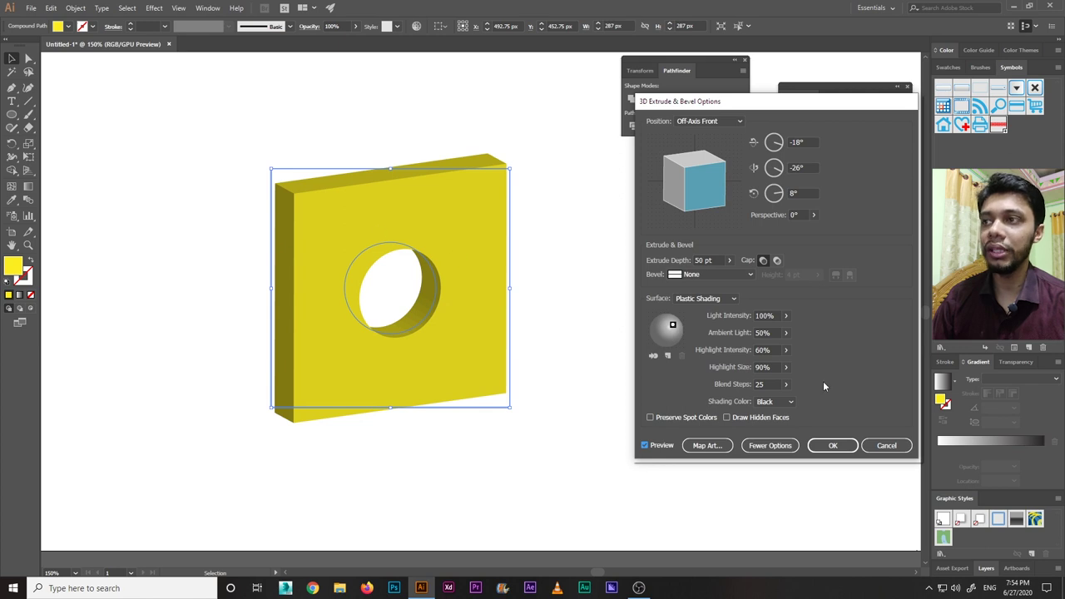
double_click(770, 385)
text(100)
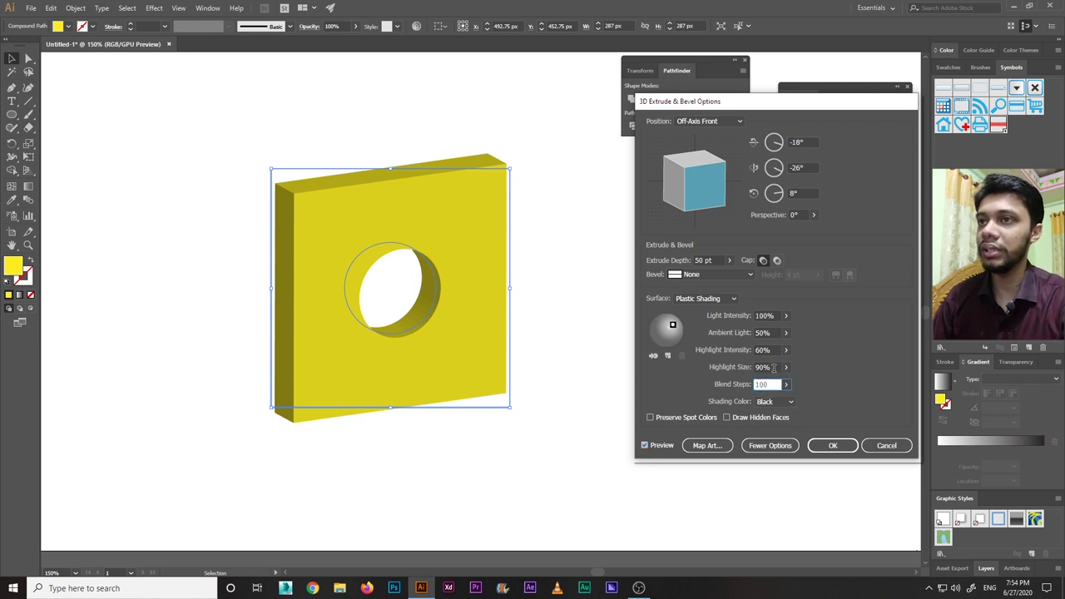
double_click(773, 367)
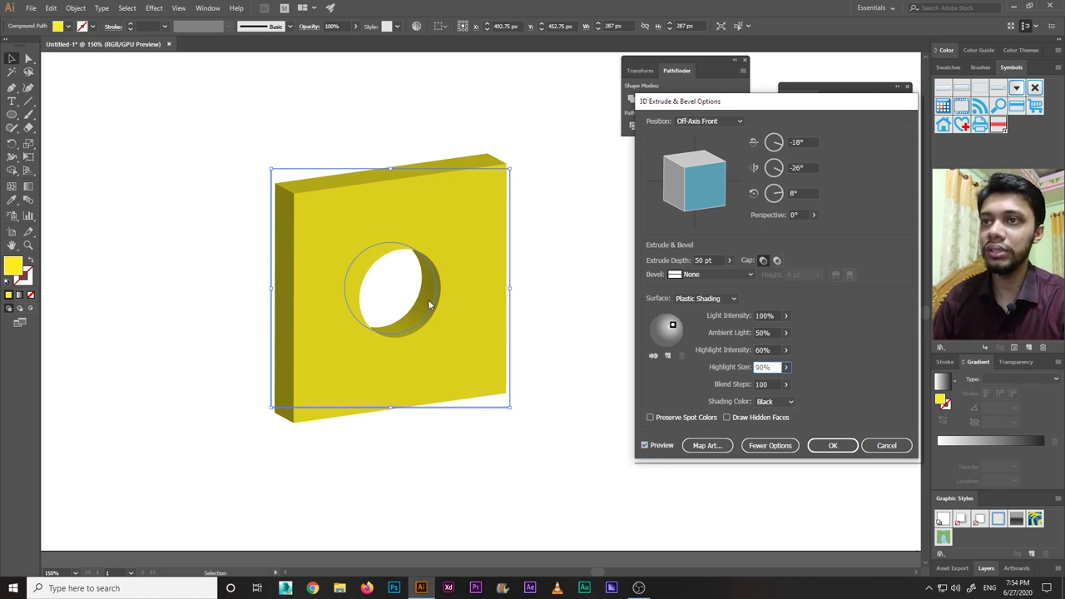
click(706, 260)
Give the block a Complex 2 bevel with 26 pt height.
click(706, 274)
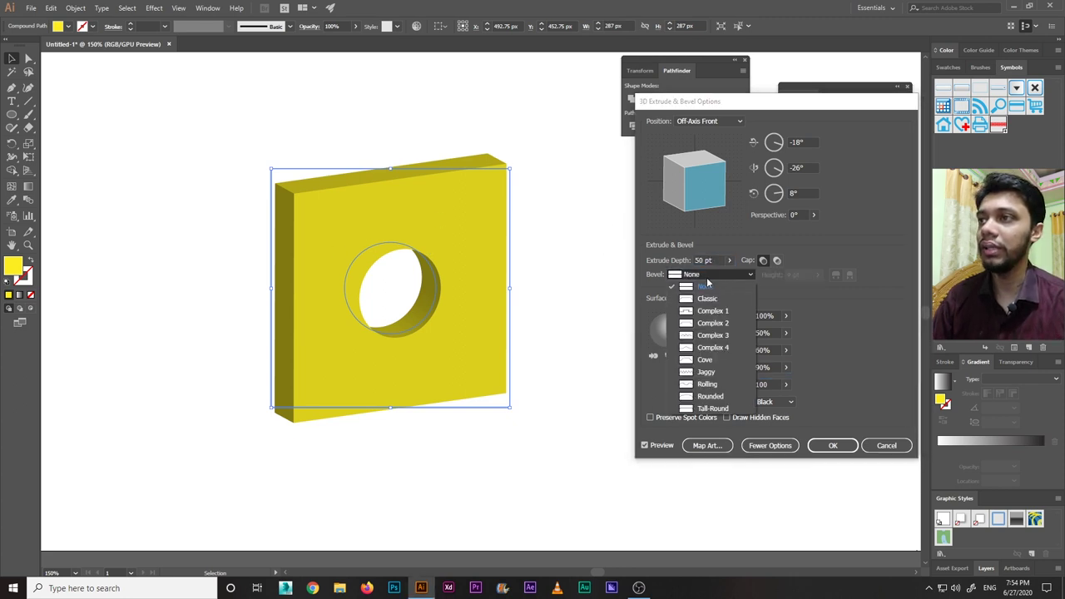
click(707, 327)
click(817, 274)
drag(776, 291, 787, 293)
Tilt the rotation, set perspective to 95°, and apply the effect.
drag(725, 211, 717, 166)
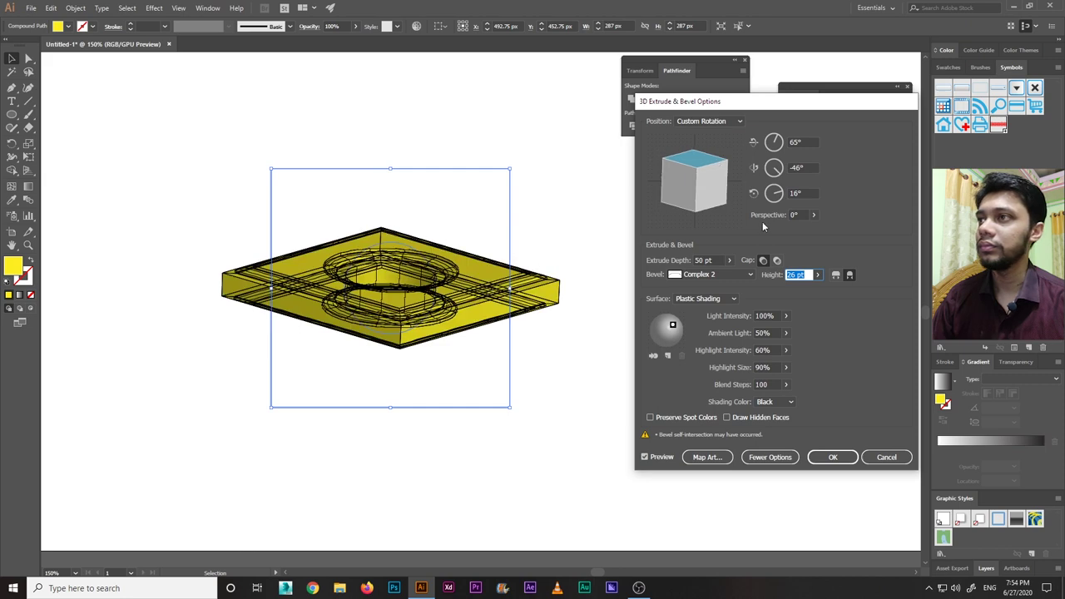
click(813, 215)
drag(771, 230, 796, 230)
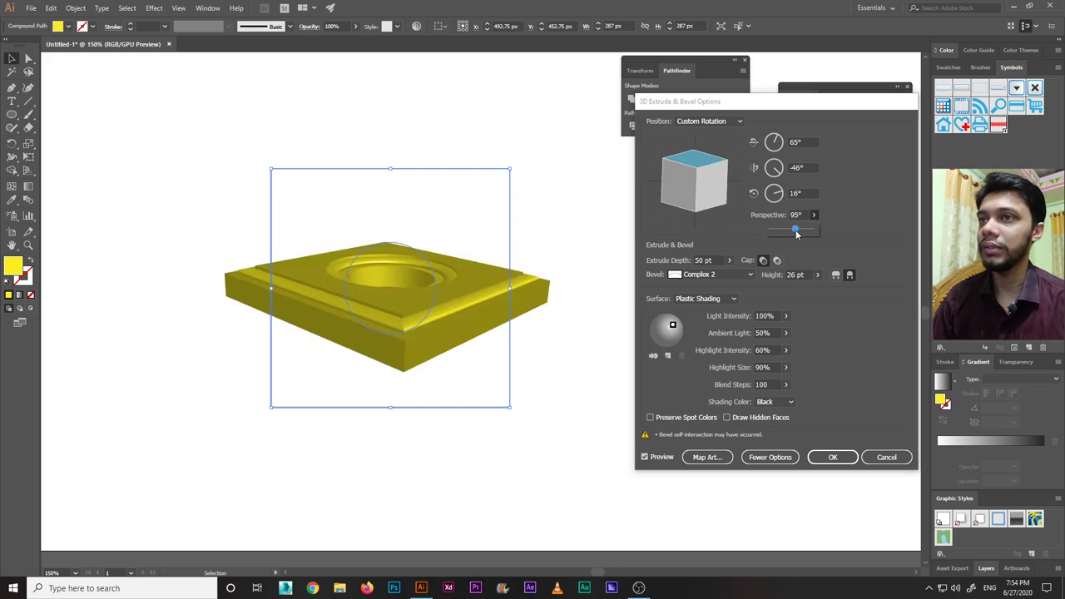
click(559, 367)
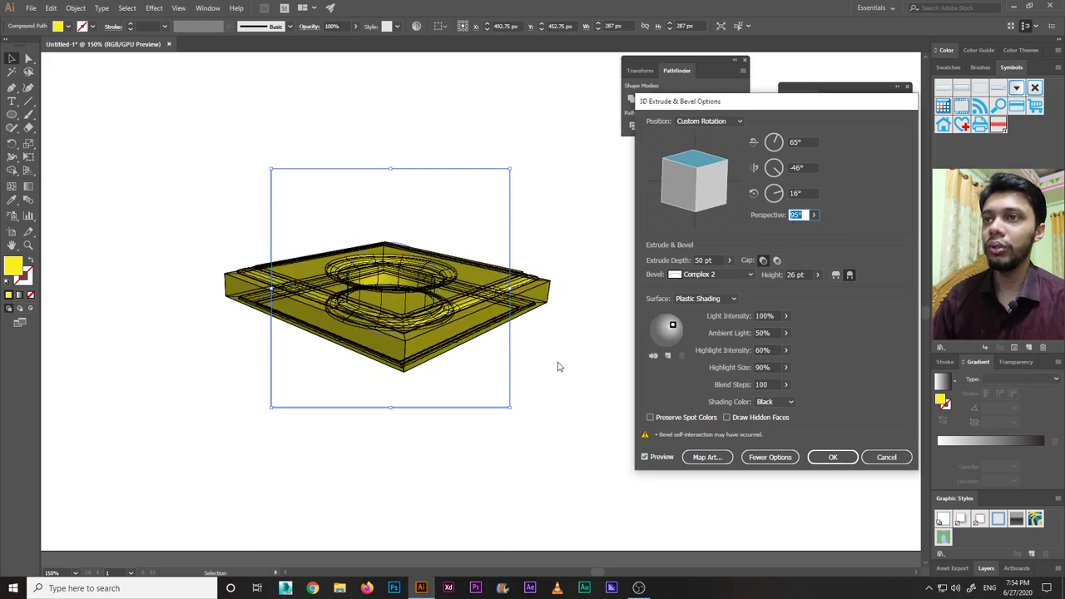
click(821, 462)
click(670, 373)
key(ctrl+equal)
key(ctrl+equal)
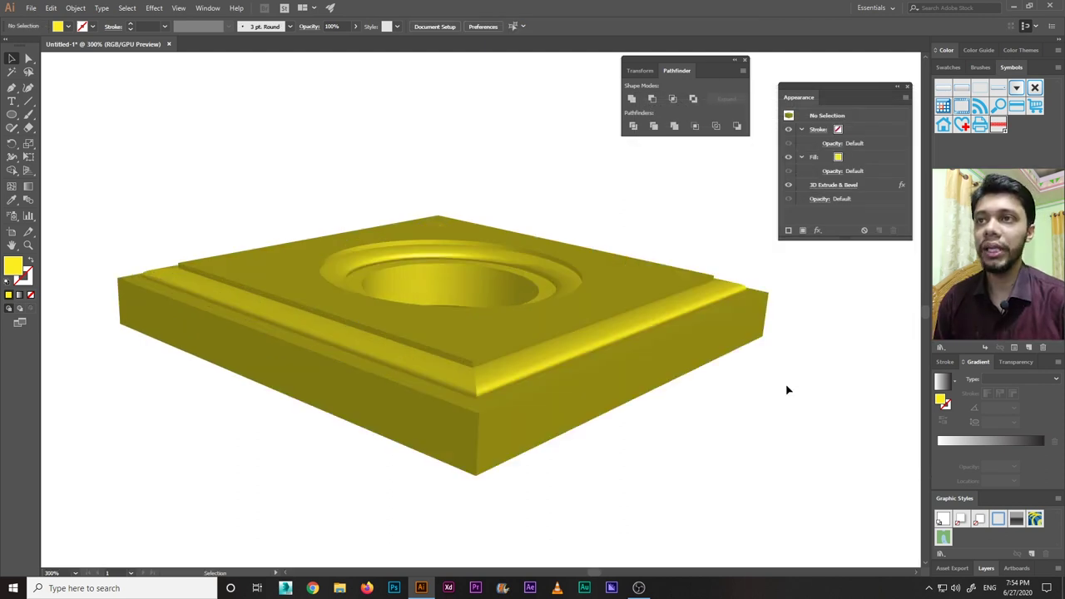